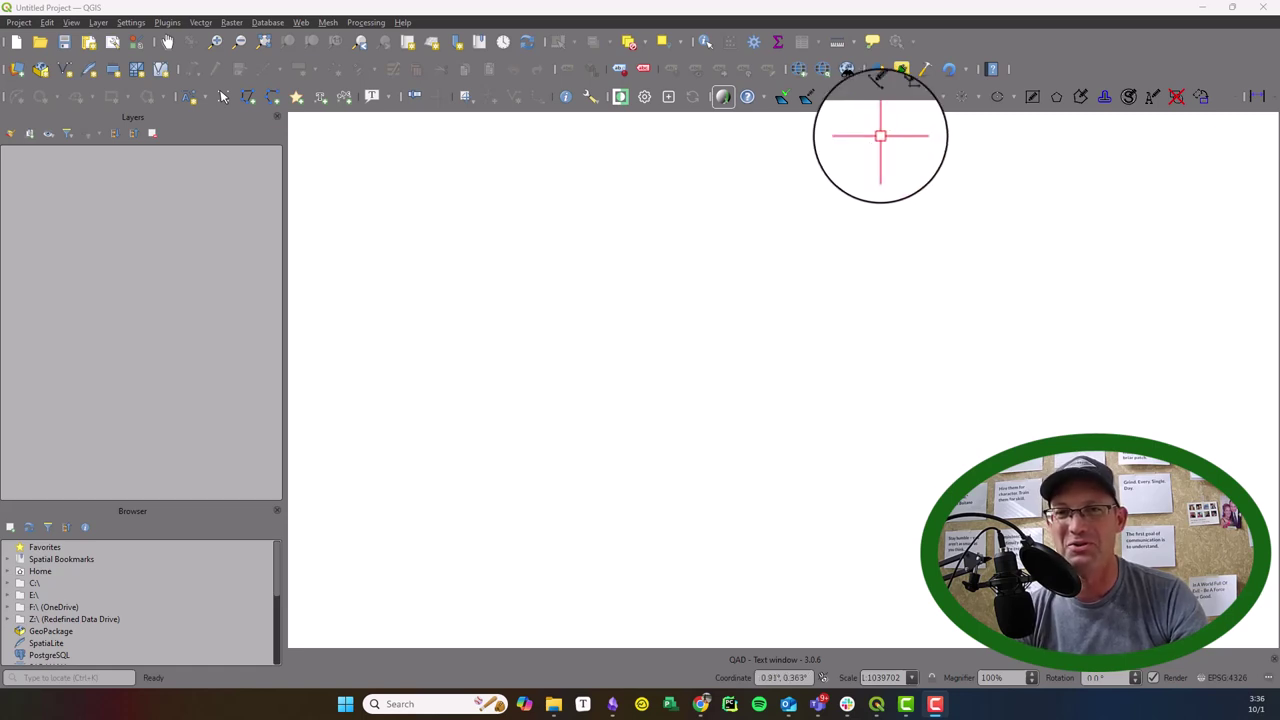
In Project Properties, choose EPSG:2227 NAD83 / California zone 3 (ftUS) and dismiss the transform warning.
{"action": "left_click", "coordinate": [840, 152]}
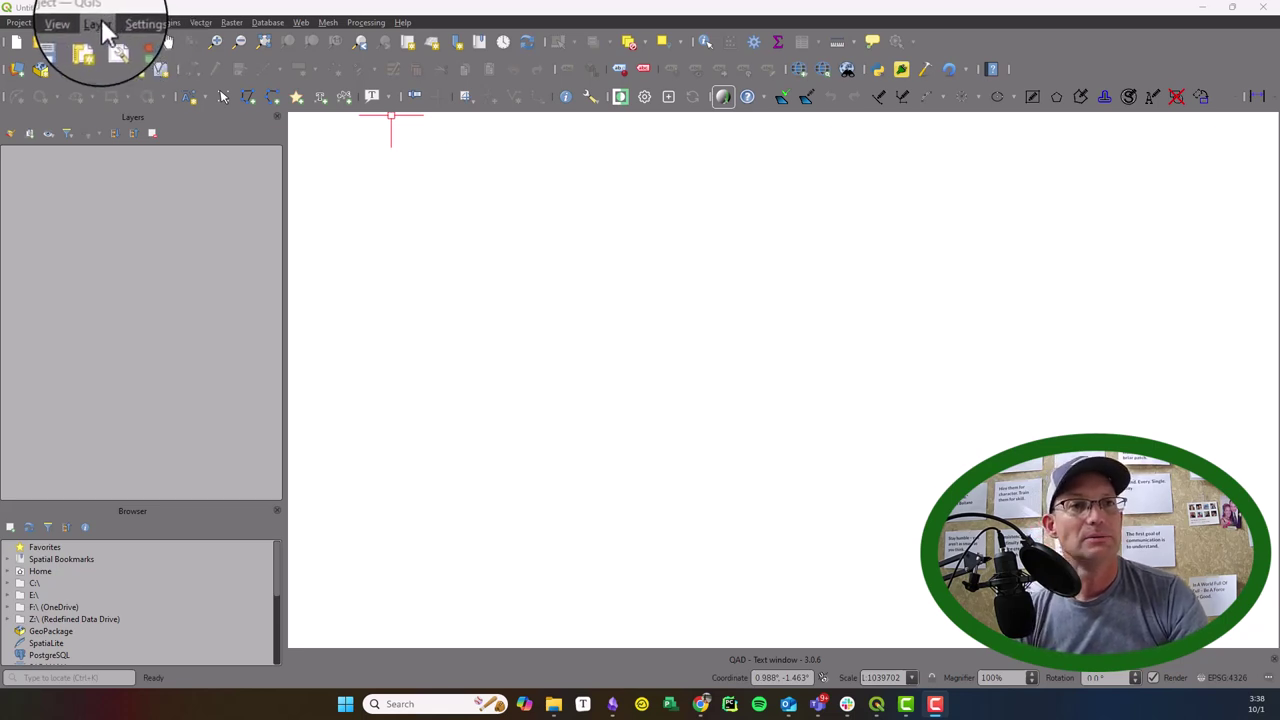
{"action": "left_click", "coordinate": [20, 28]}
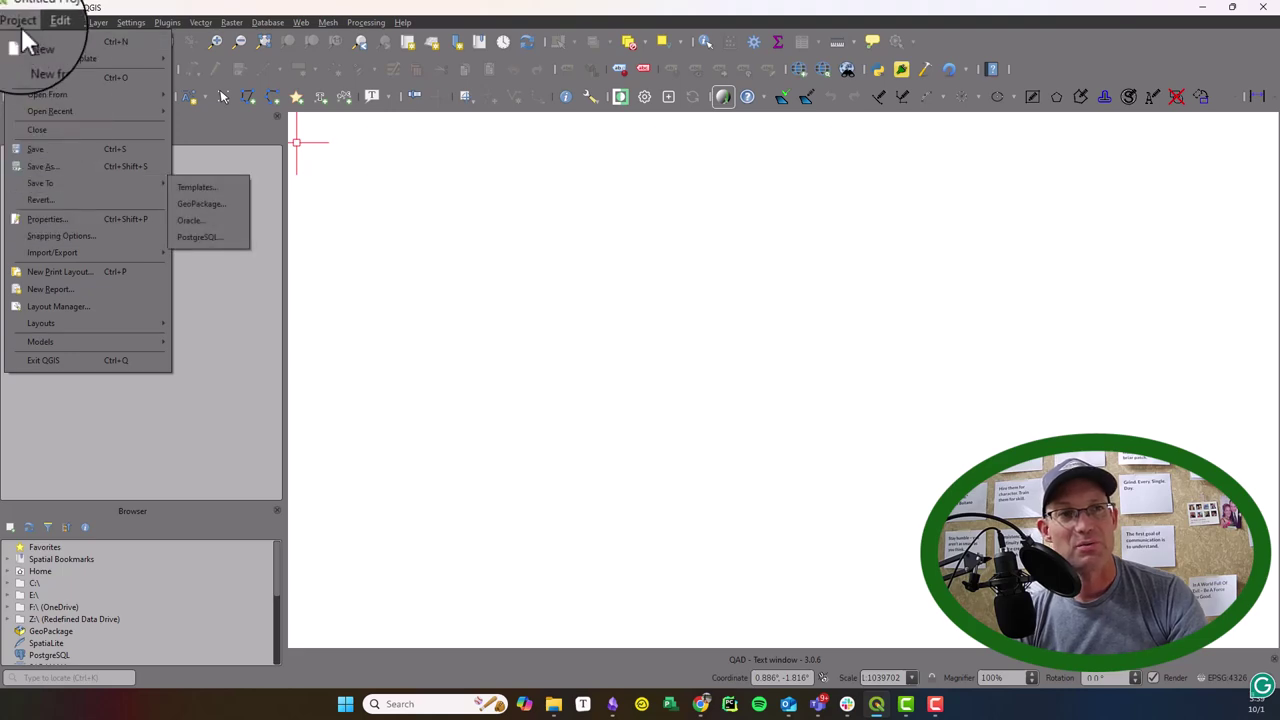
{"action": "left_click", "coordinate": [57, 215]}
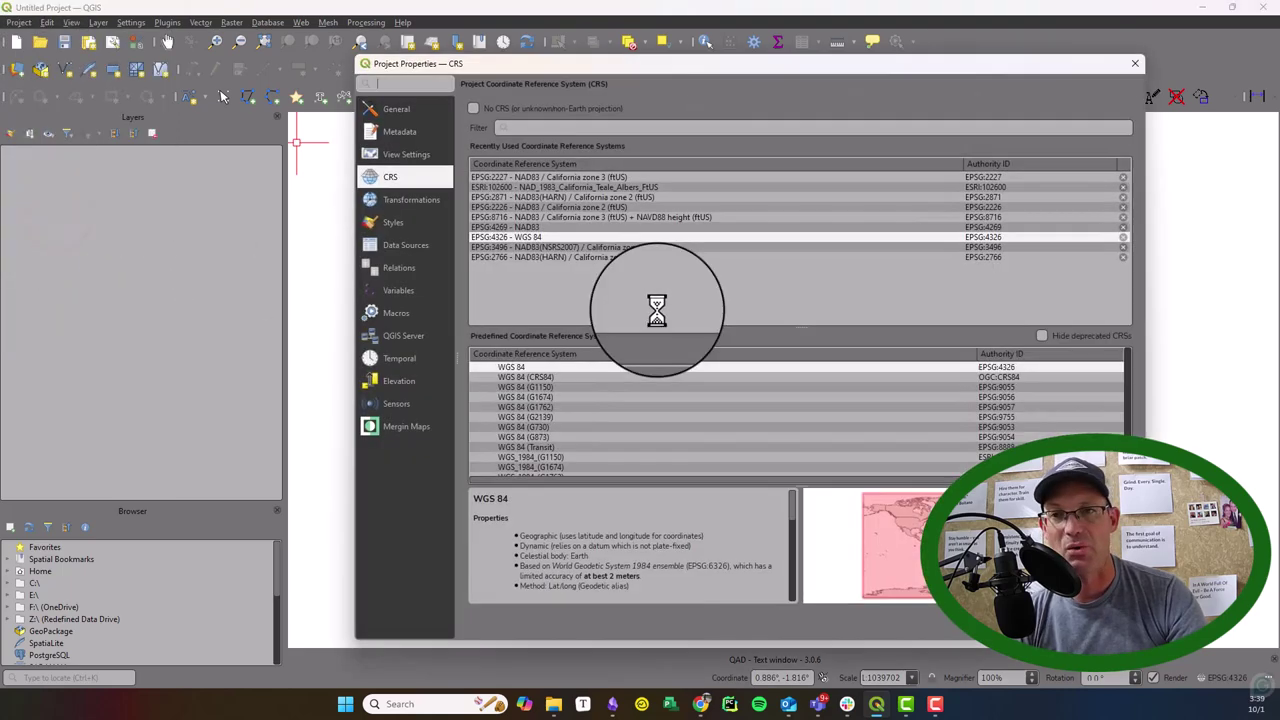
{"action": "left_click", "coordinate": [595, 177]}
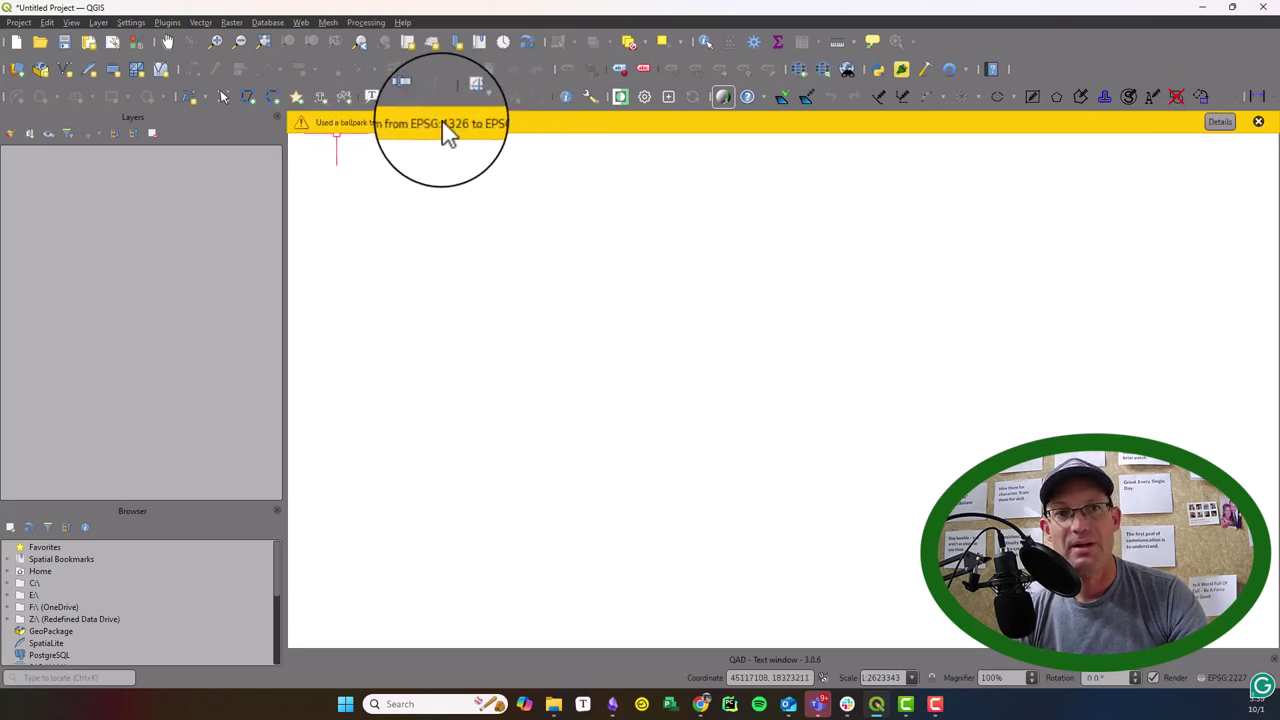
{"action": "left_click", "coordinate": [1256, 122]}
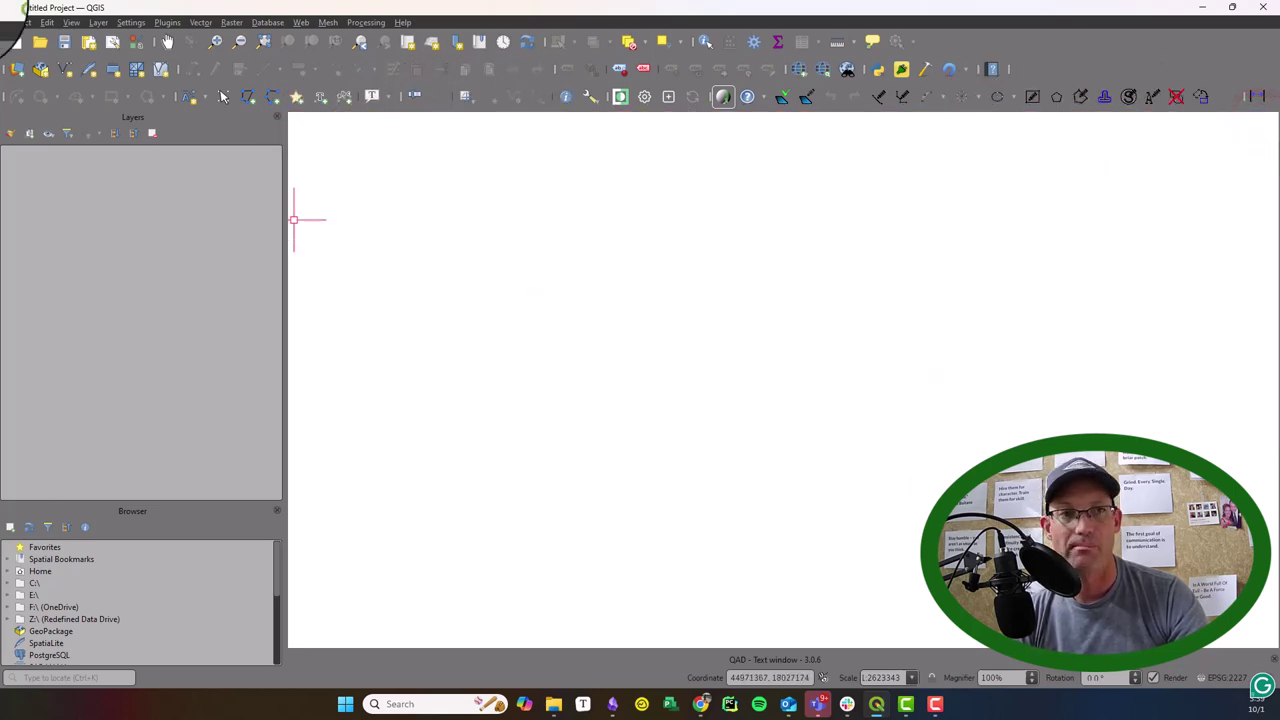
Save the project as MPF.qgz in the Temp folder on the Desktop.
{"action": "left_click", "coordinate": [19, 22]}
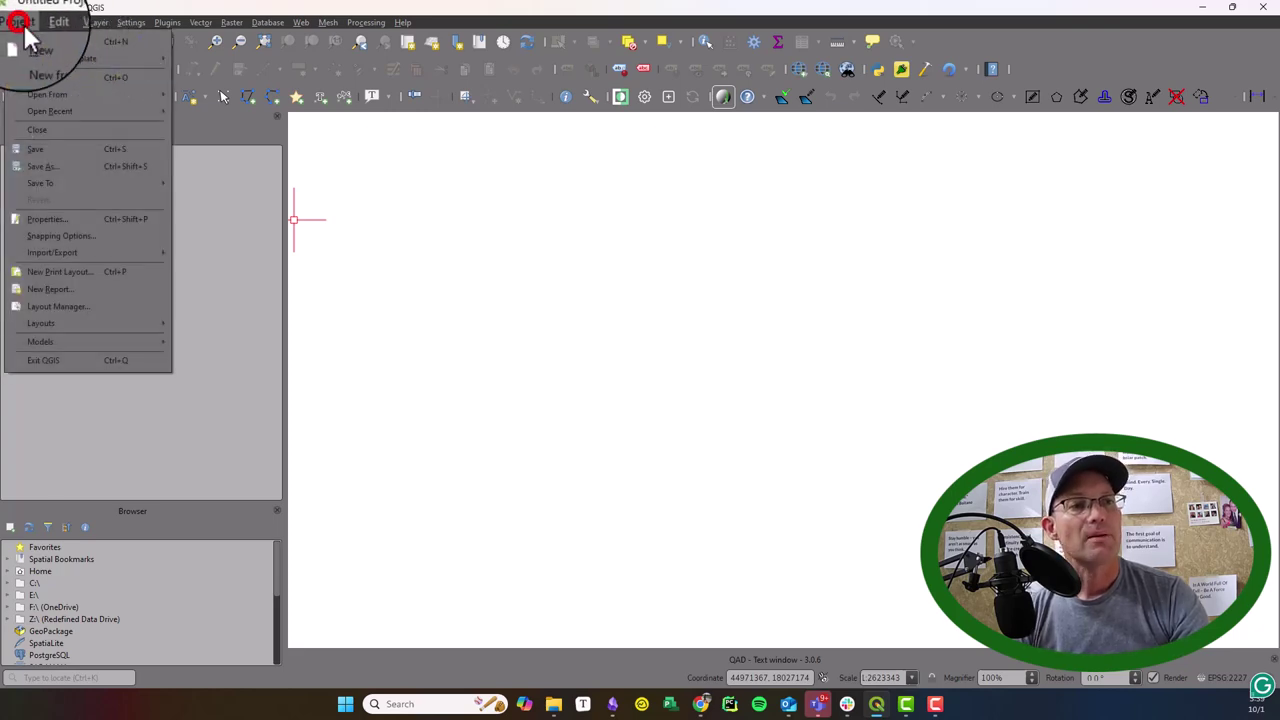
{"action": "left_click", "coordinate": [63, 167]}
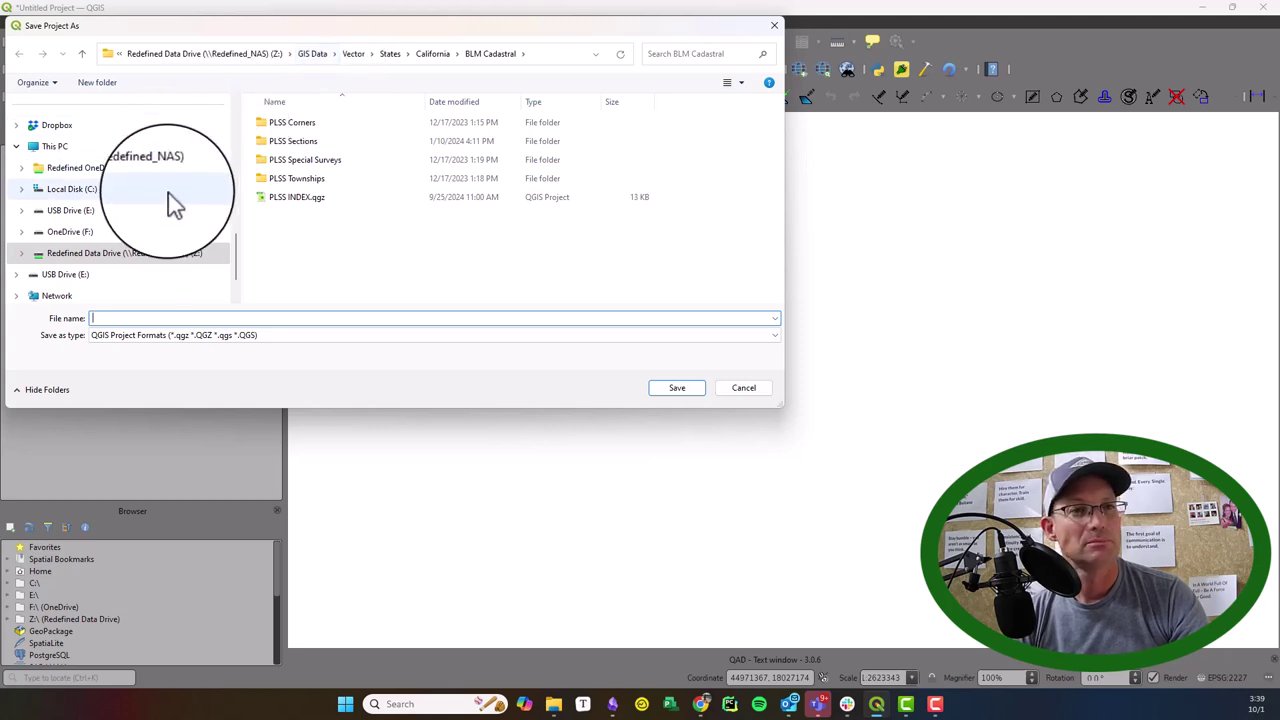
{"action": "scroll", "coordinate": [143, 250], "scroll_direction": "up", "scroll_amount": 5}
{"action": "left_click", "coordinate": [114, 126]}
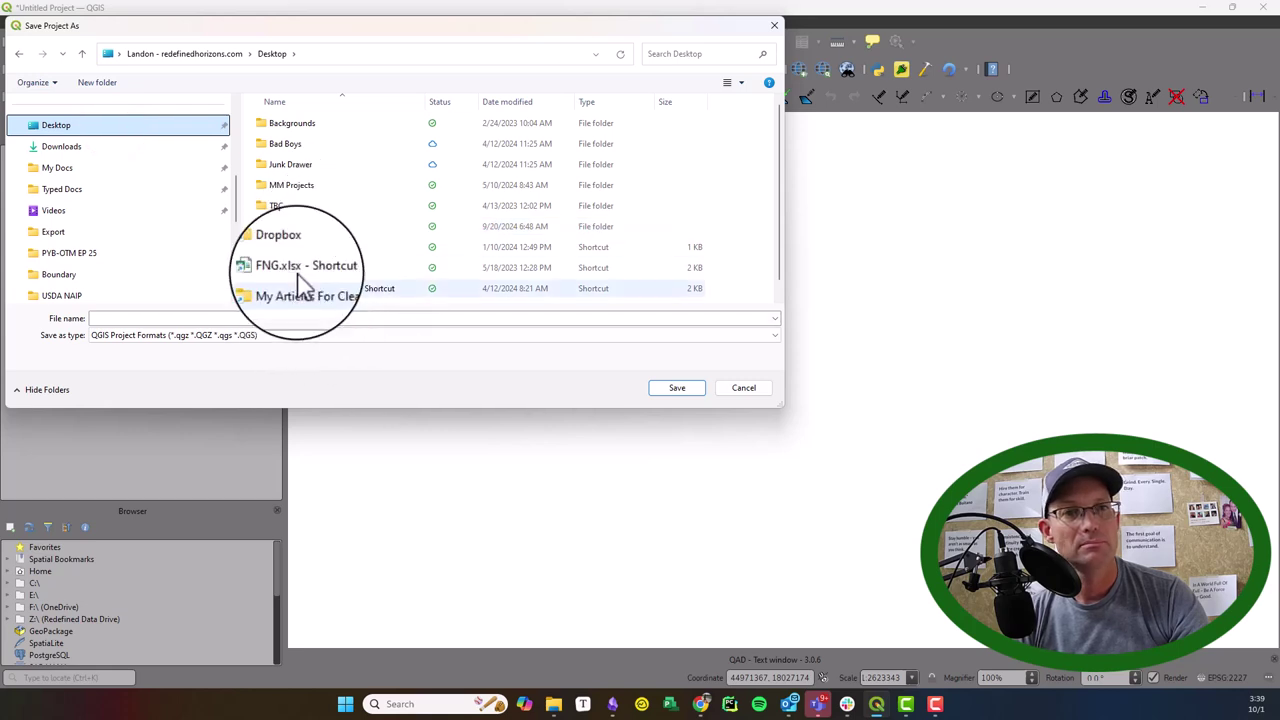
{"action": "double_click", "coordinate": [286, 227]}
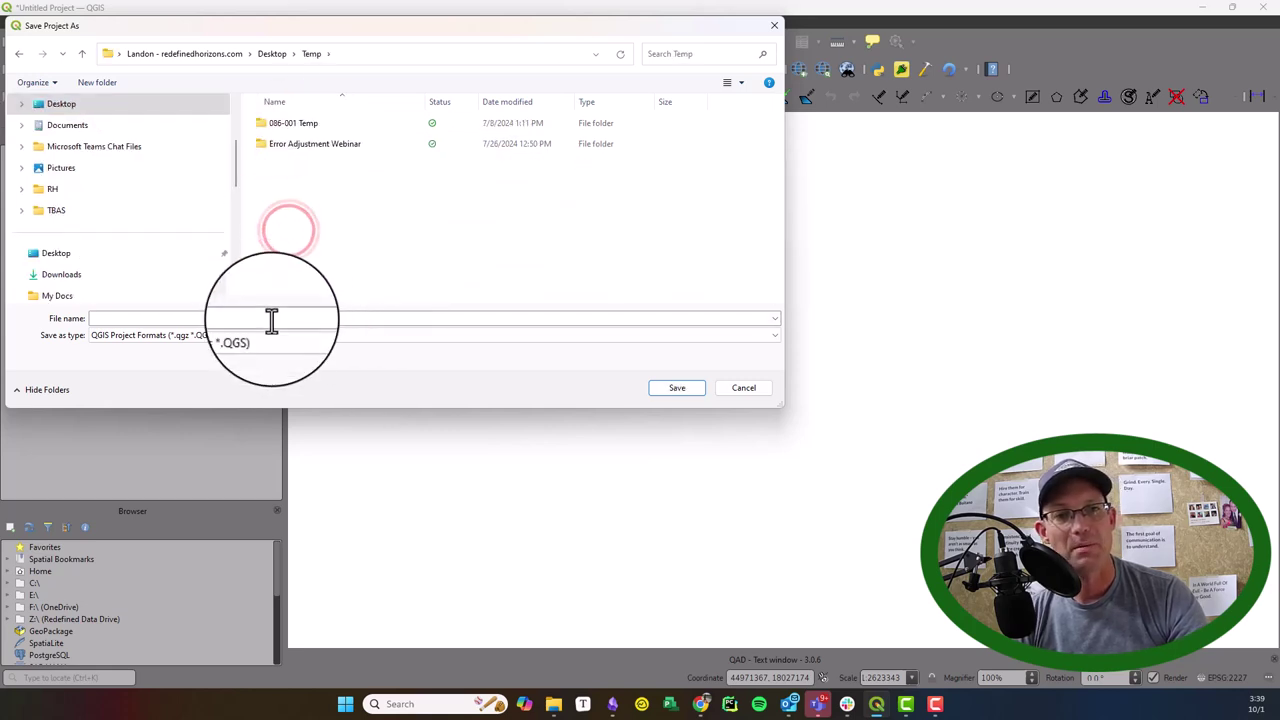
{"action": "left_click", "coordinate": [271, 318]}
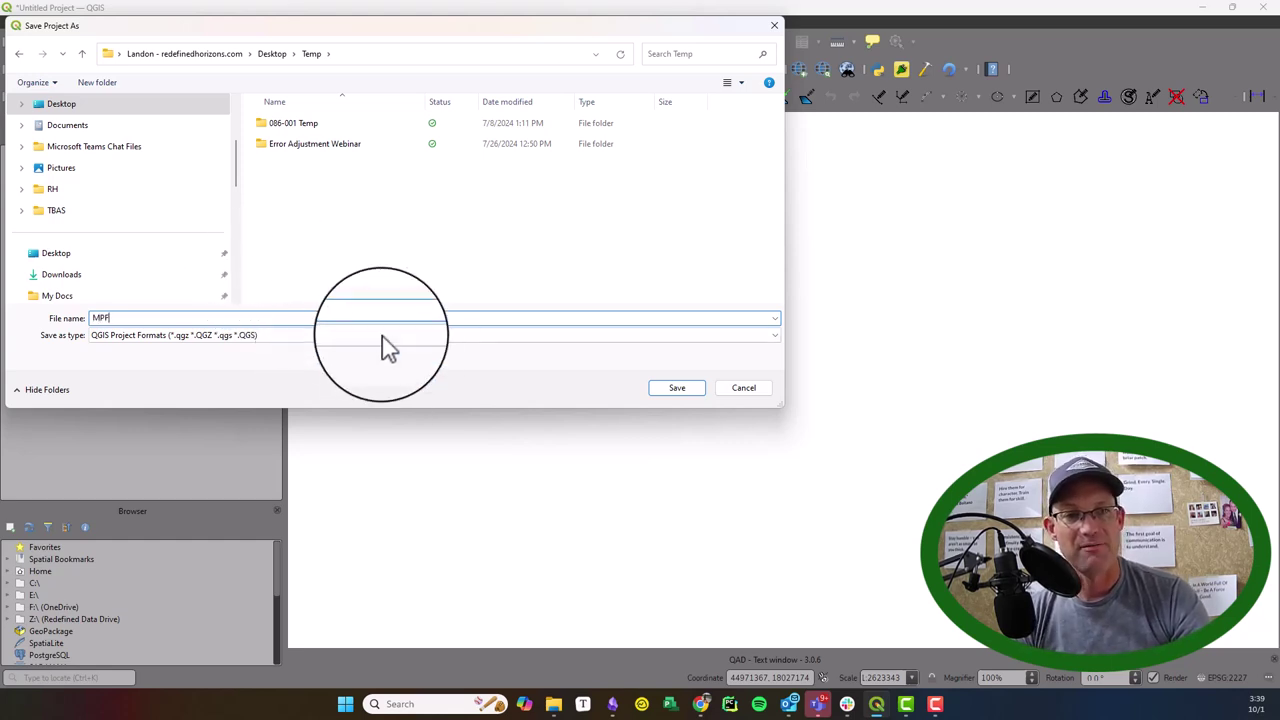
{"action": "left_click", "coordinate": [655, 392]}
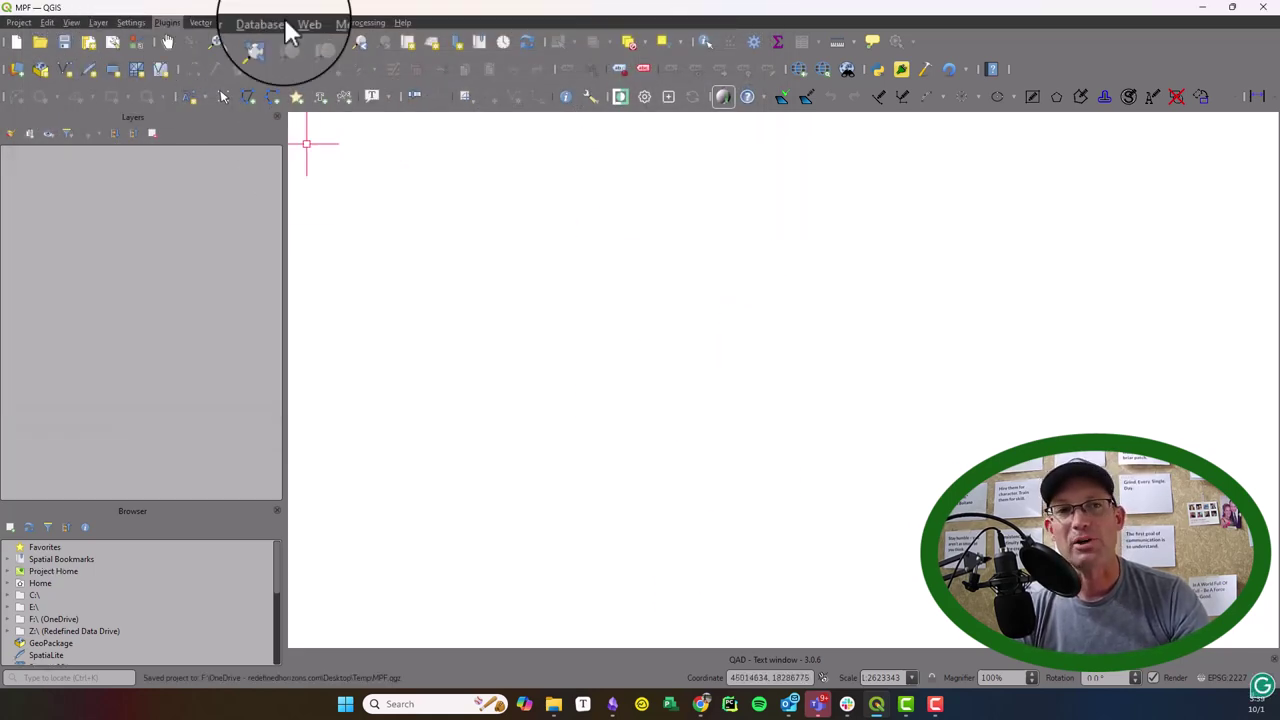
Add the TILE 01 and TILE 02 CSPC Z3 V3 raster tiles, then save the project.
{"action": "left_click", "coordinate": [238, 22]}
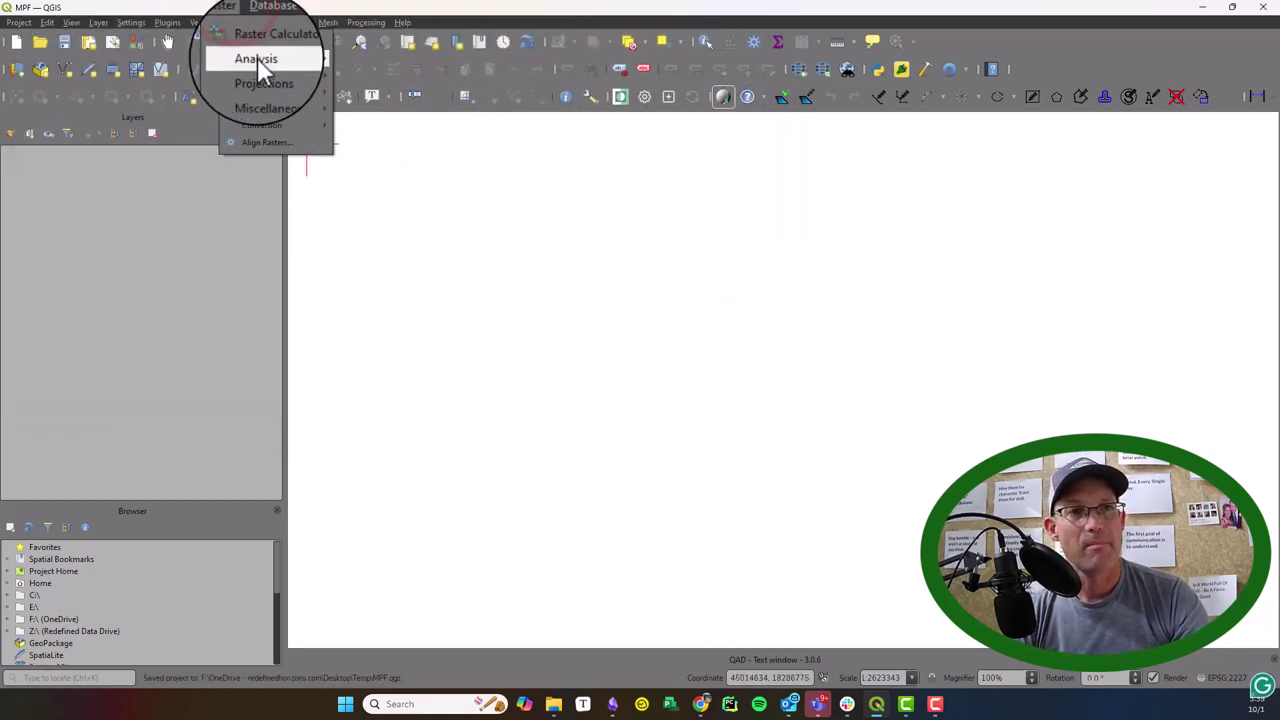
{"action": "mouse_move", "coordinate": [198, 22]}
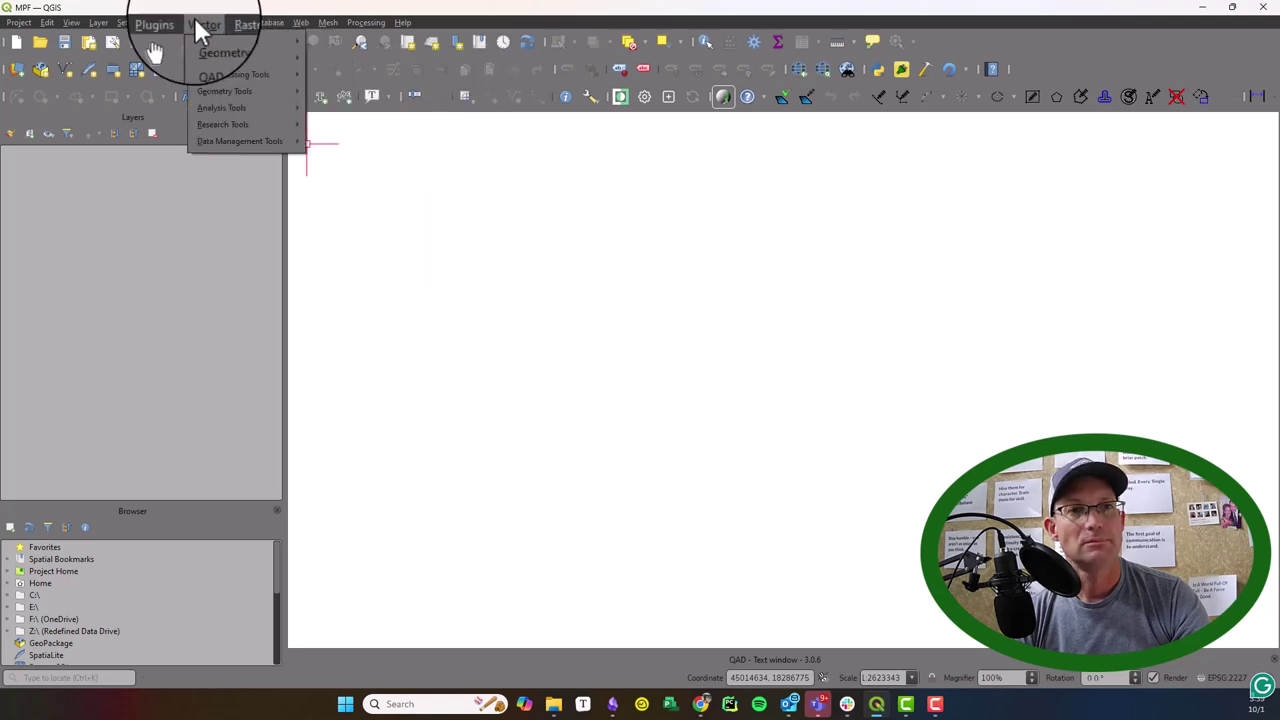
{"action": "mouse_move", "coordinate": [98, 22]}
{"action": "mouse_move", "coordinate": [130, 76]}
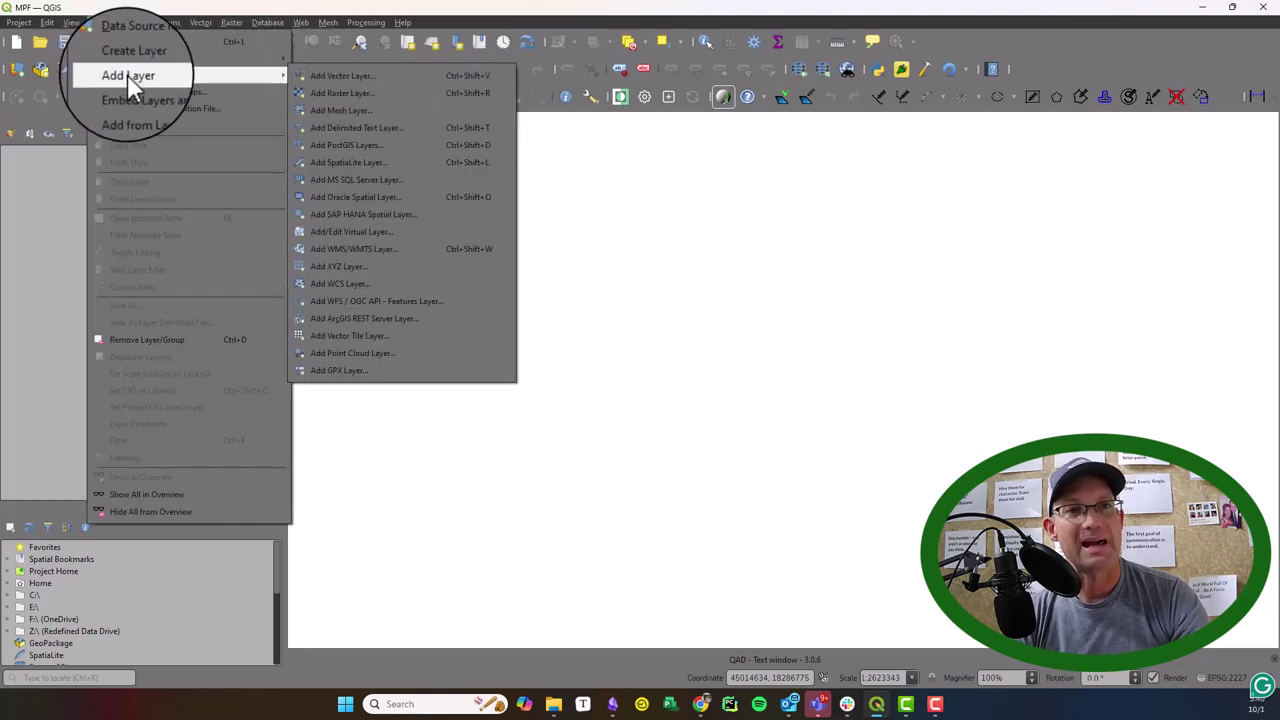
{"action": "left_click", "coordinate": [341, 92]}
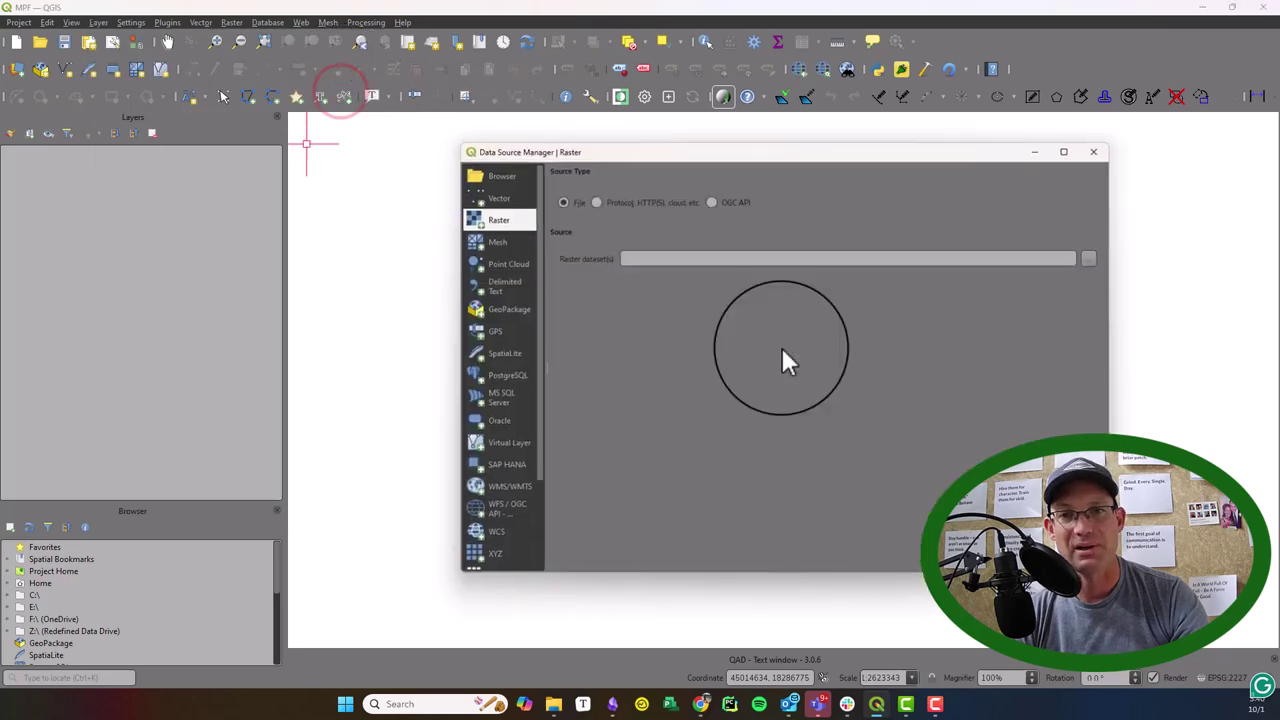
{"action": "left_click_drag", "start_coordinate": [711, 147], "coordinate": [1279, 240]}
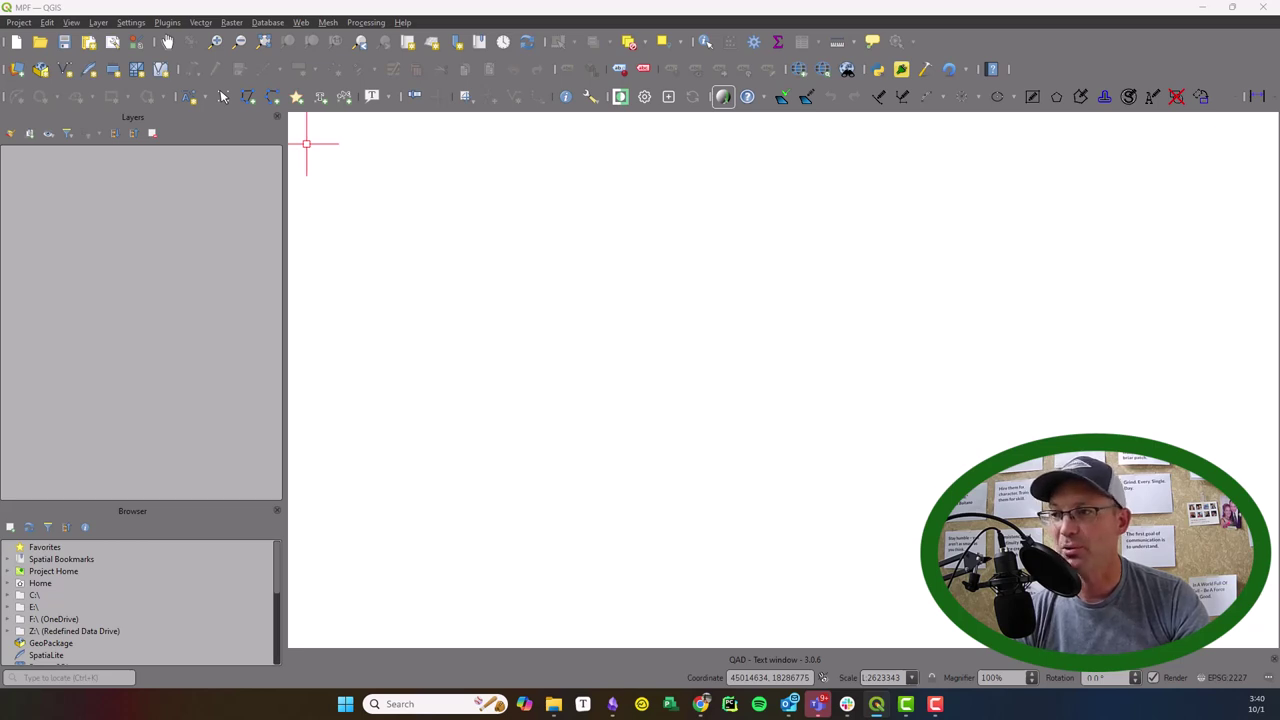
{"action": "key", "text": "ctrl+l"}
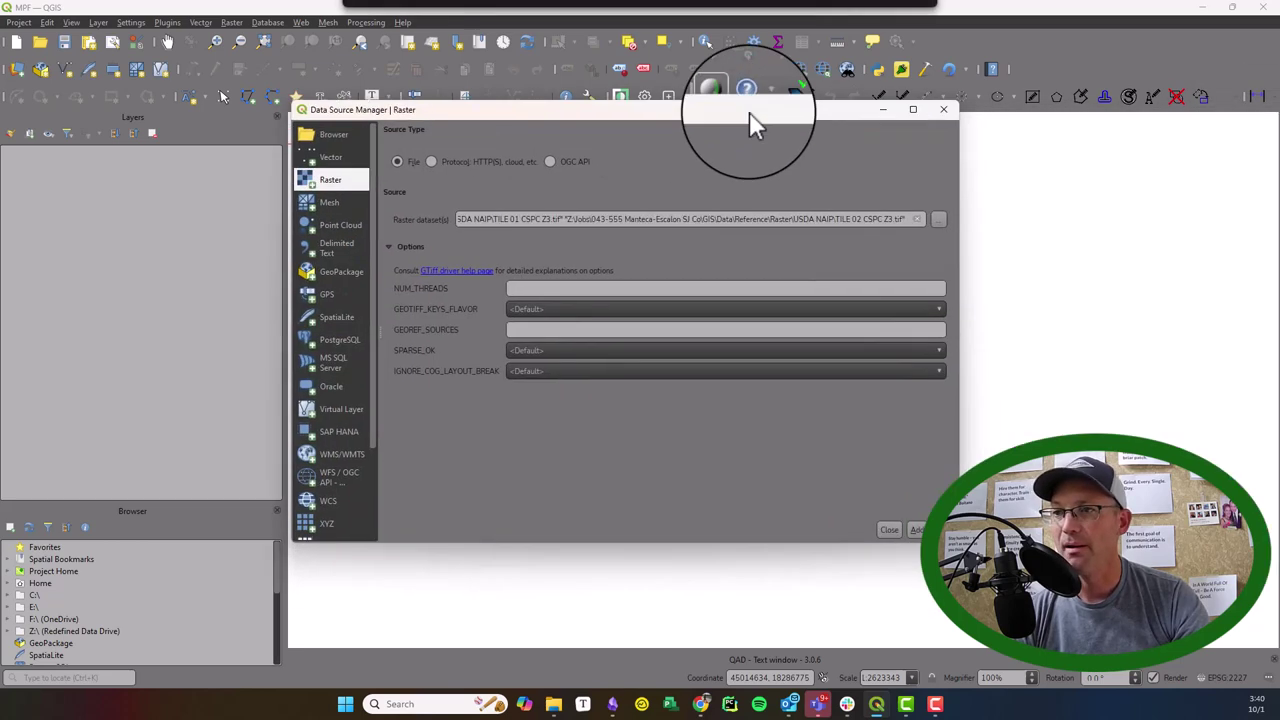
{"action": "left_click_drag", "start_coordinate": [749, 109], "coordinate": [593, 88]}
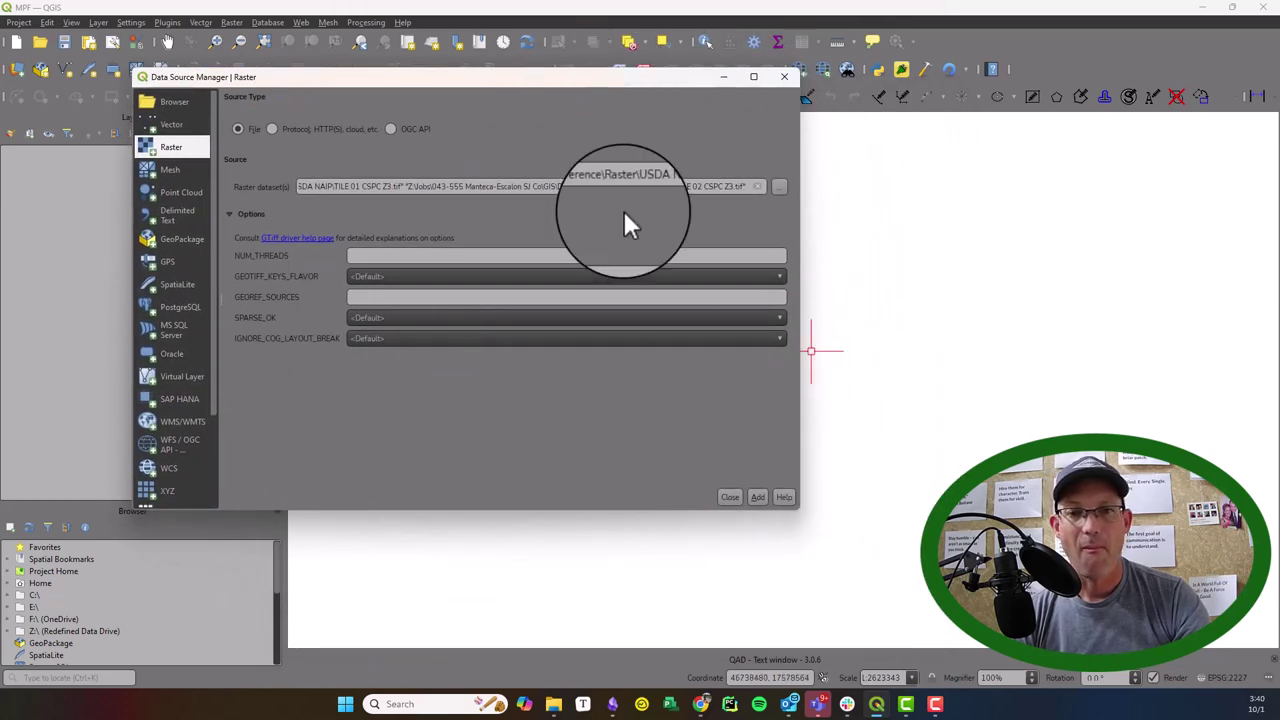
{"action": "left_click", "coordinate": [751, 496]}
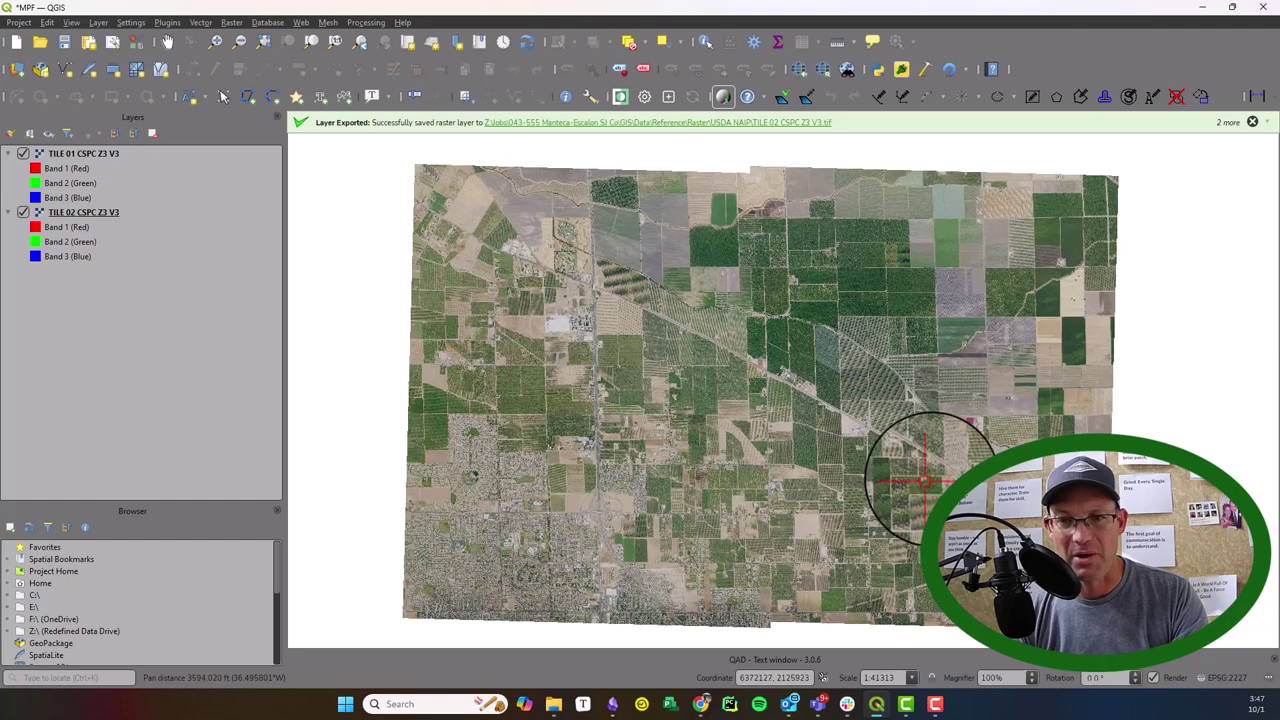
{"action": "left_click", "coordinate": [64, 42]}
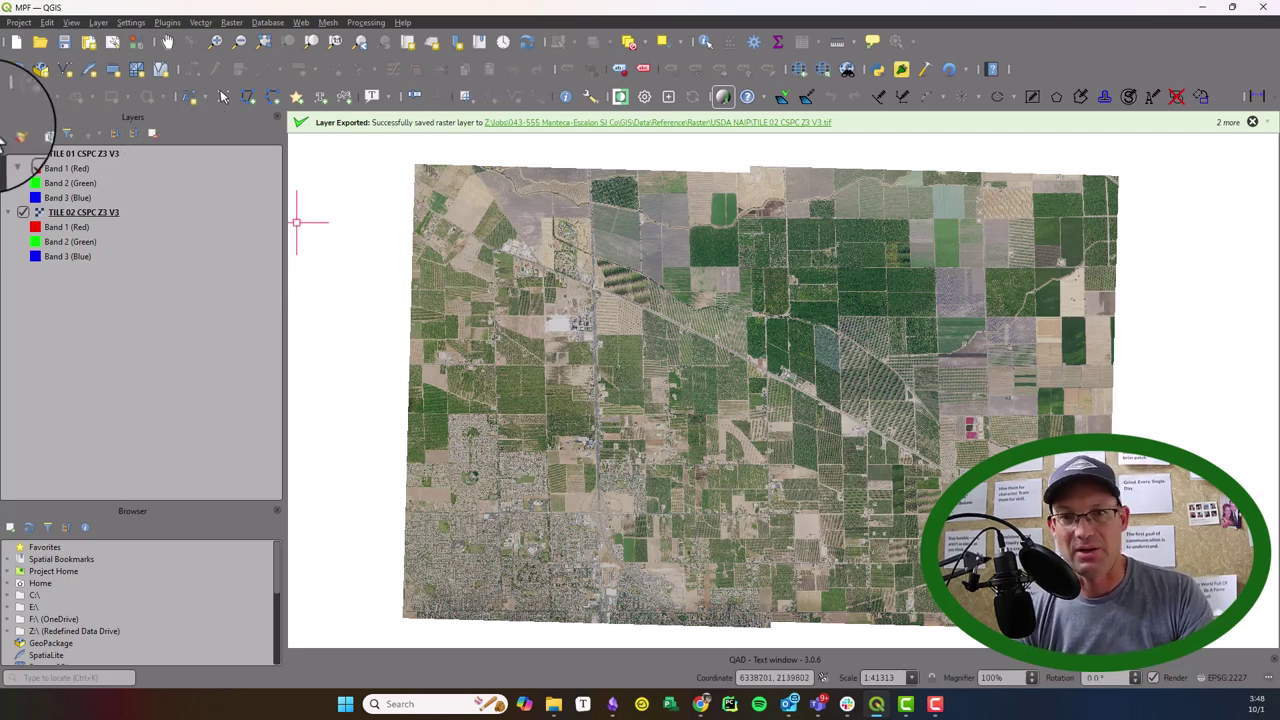
In the vector data source manager, browse to Z:\GIS Data\Vector\Counties\San Joaquin County.
{"action": "left_click", "coordinate": [103, 22]}
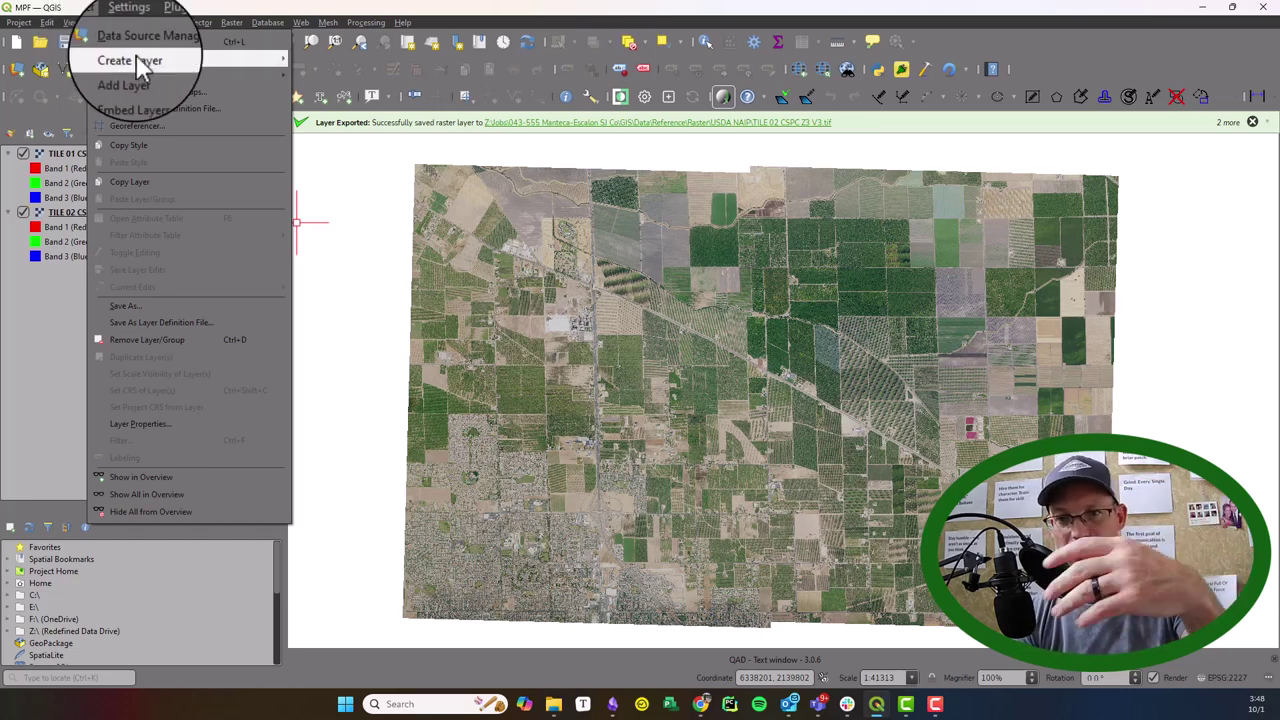
{"action": "mouse_move", "coordinate": [163, 75]}
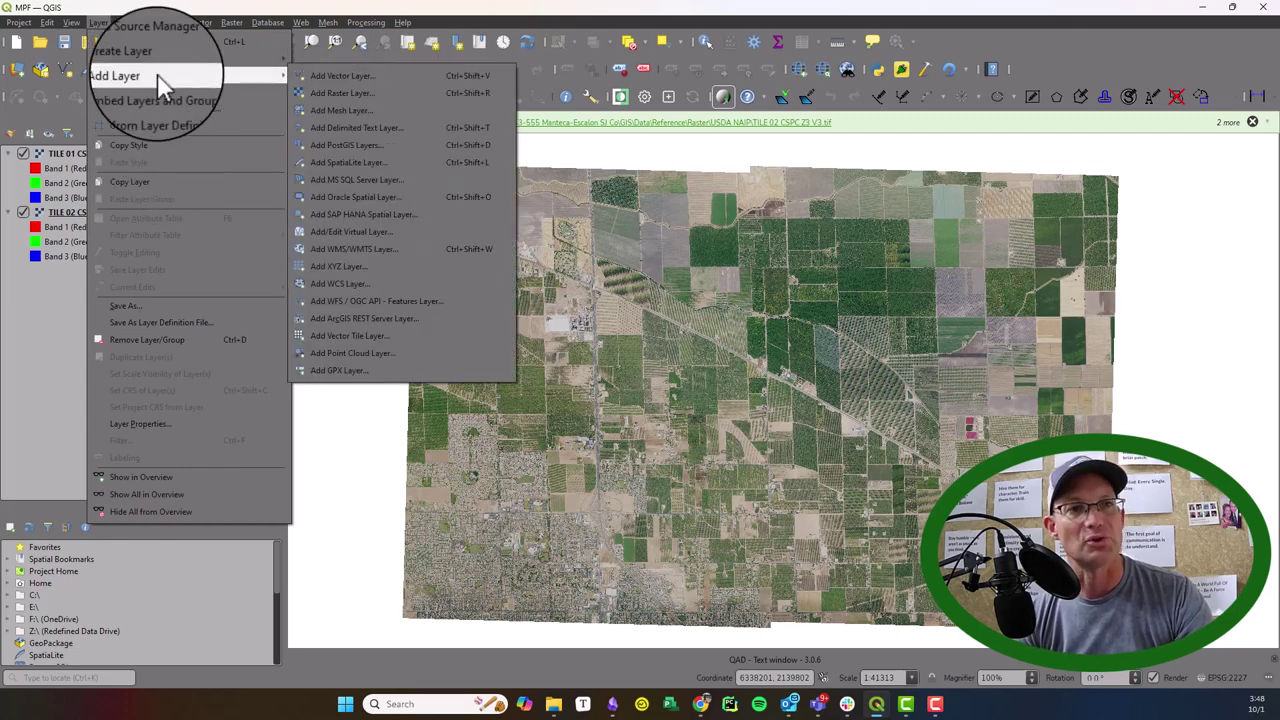
{"action": "left_click", "coordinate": [342, 78]}
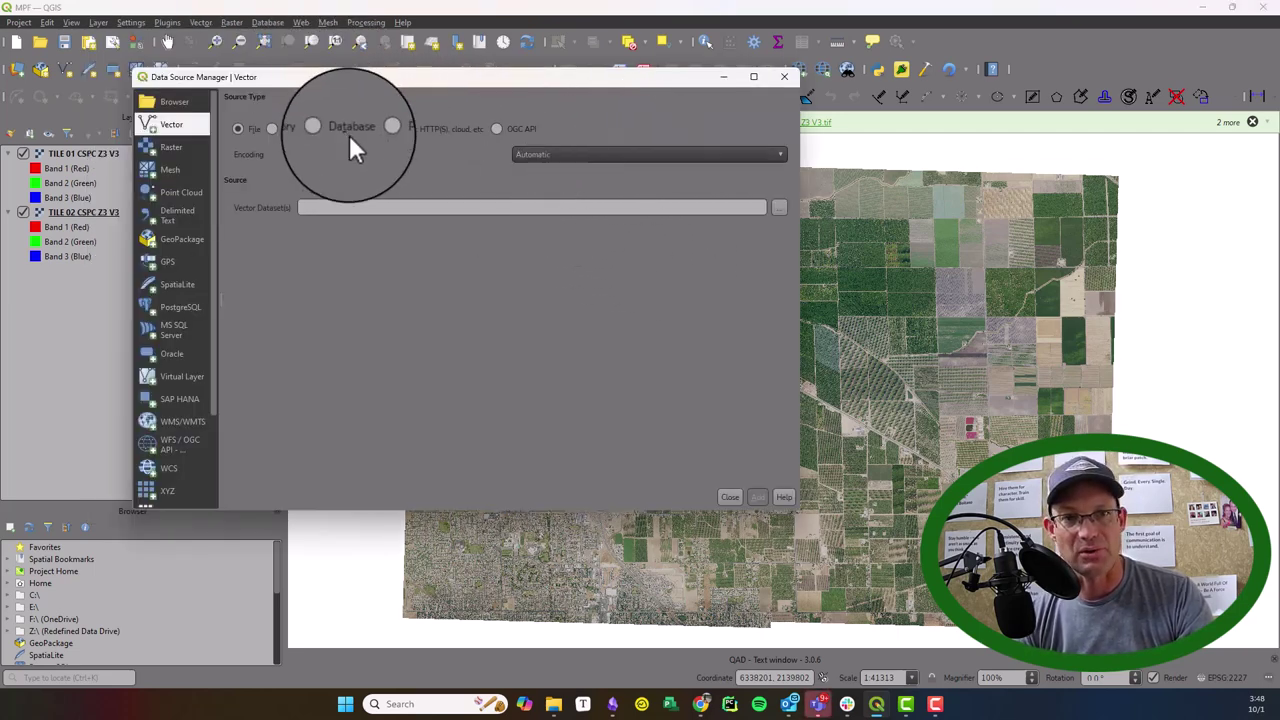
{"action": "left_click", "coordinate": [780, 208]}
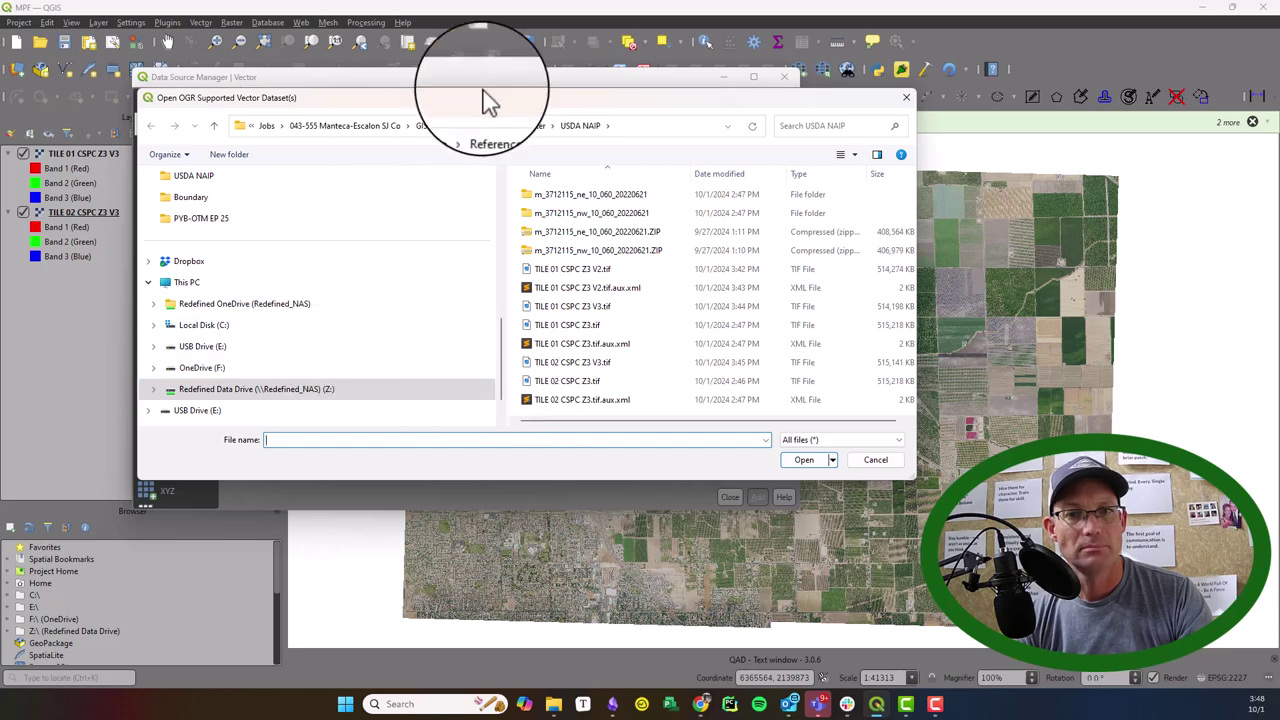
{"action": "left_click", "coordinate": [266, 128]}
{"action": "left_click", "coordinate": [428, 143]}
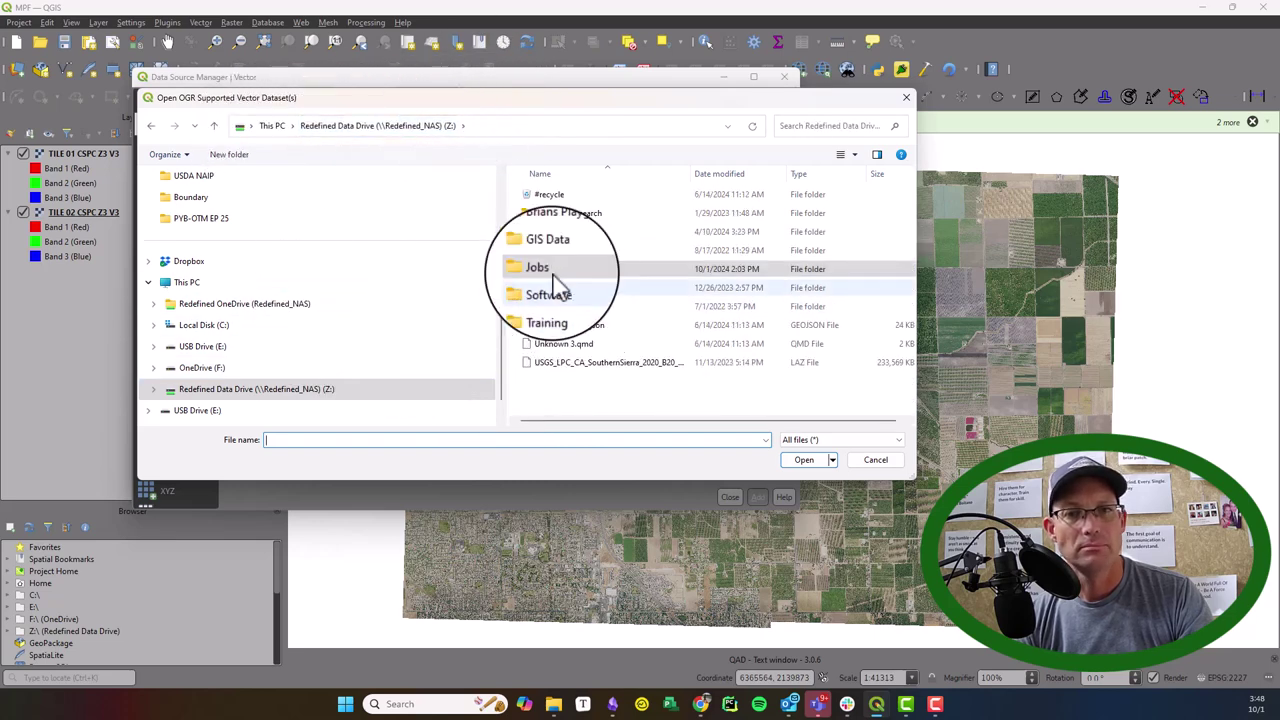
{"action": "double_click", "coordinate": [546, 252]}
{"action": "double_click", "coordinate": [553, 216]}
{"action": "double_click", "coordinate": [545, 192]}
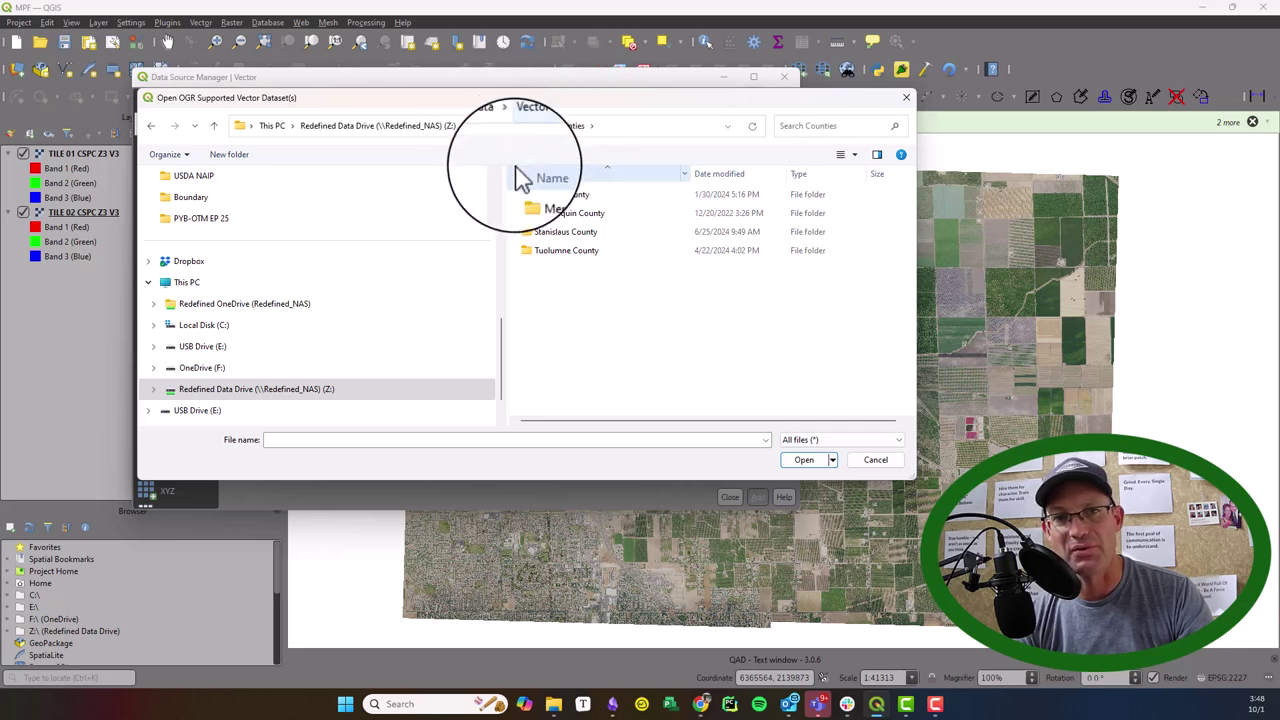
{"action": "double_click", "coordinate": [560, 213]}
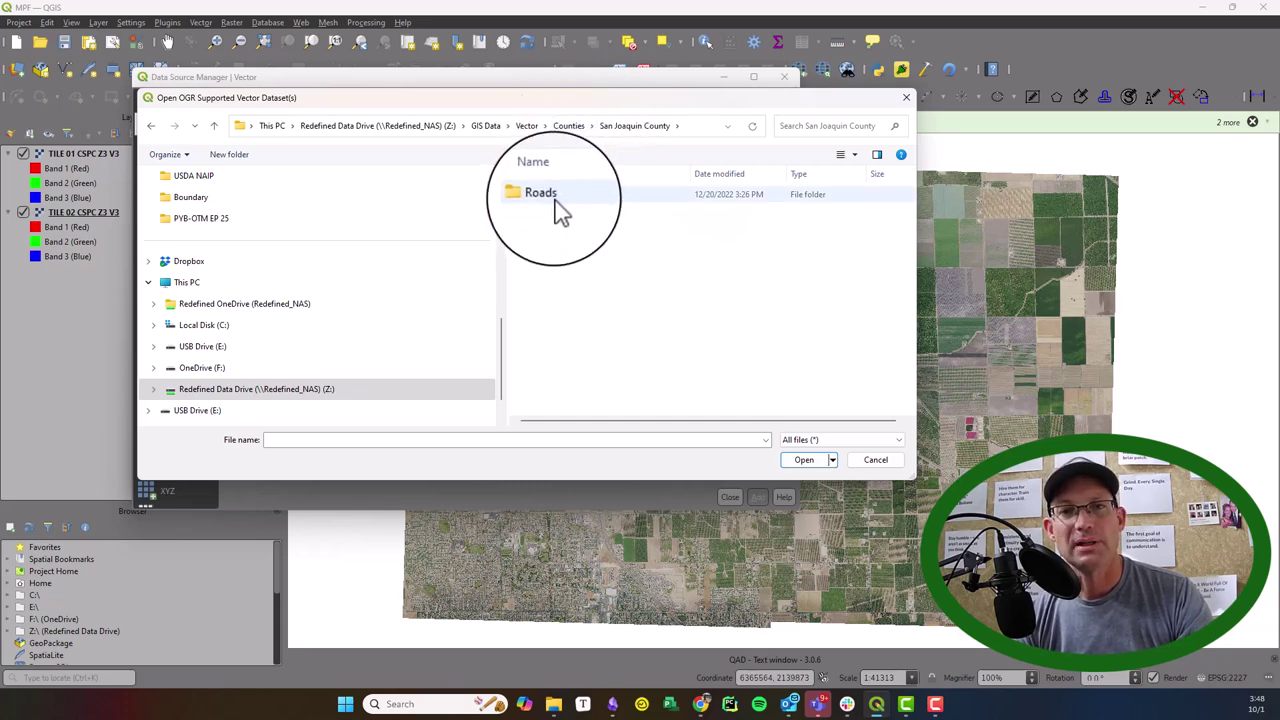
Pick Parcels.shp from the San Joaquin County Parcels folder and add it to the map.
{"action": "double_click", "coordinate": [560, 213]}
{"action": "key", "text": "alt+Left"}
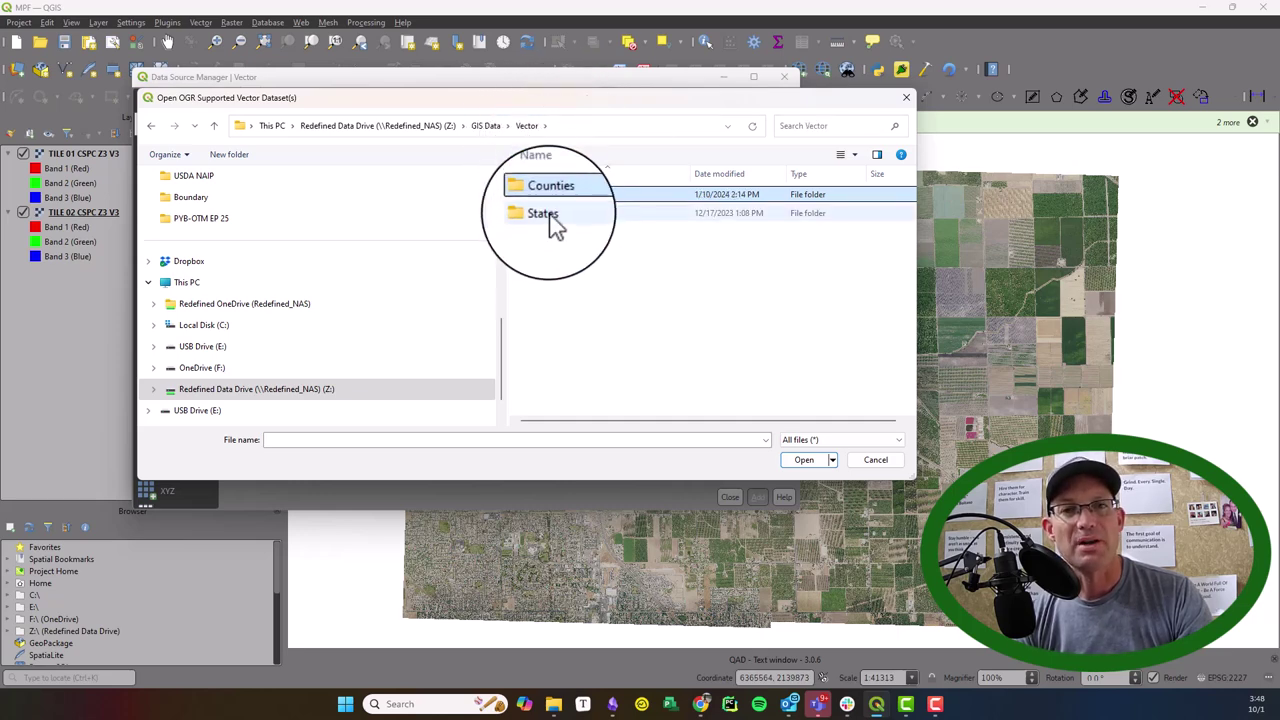
{"action": "double_click", "coordinate": [548, 196]}
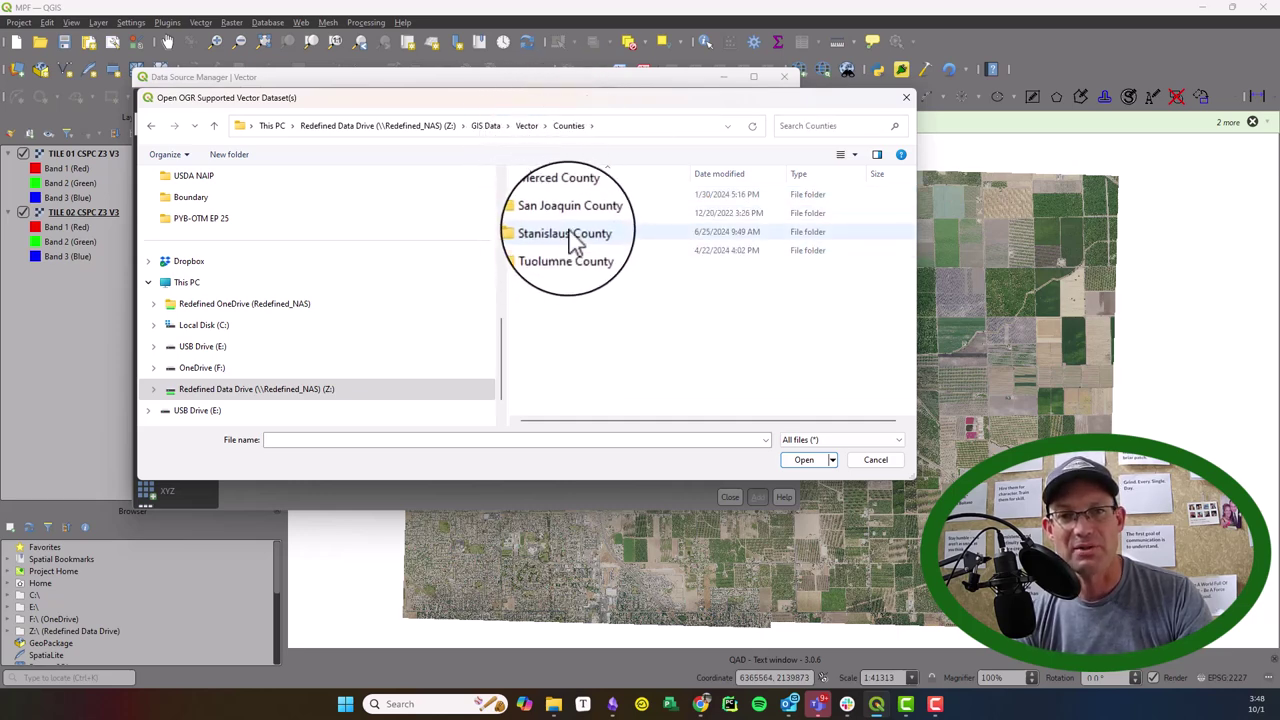
{"action": "double_click", "coordinate": [572, 214]}
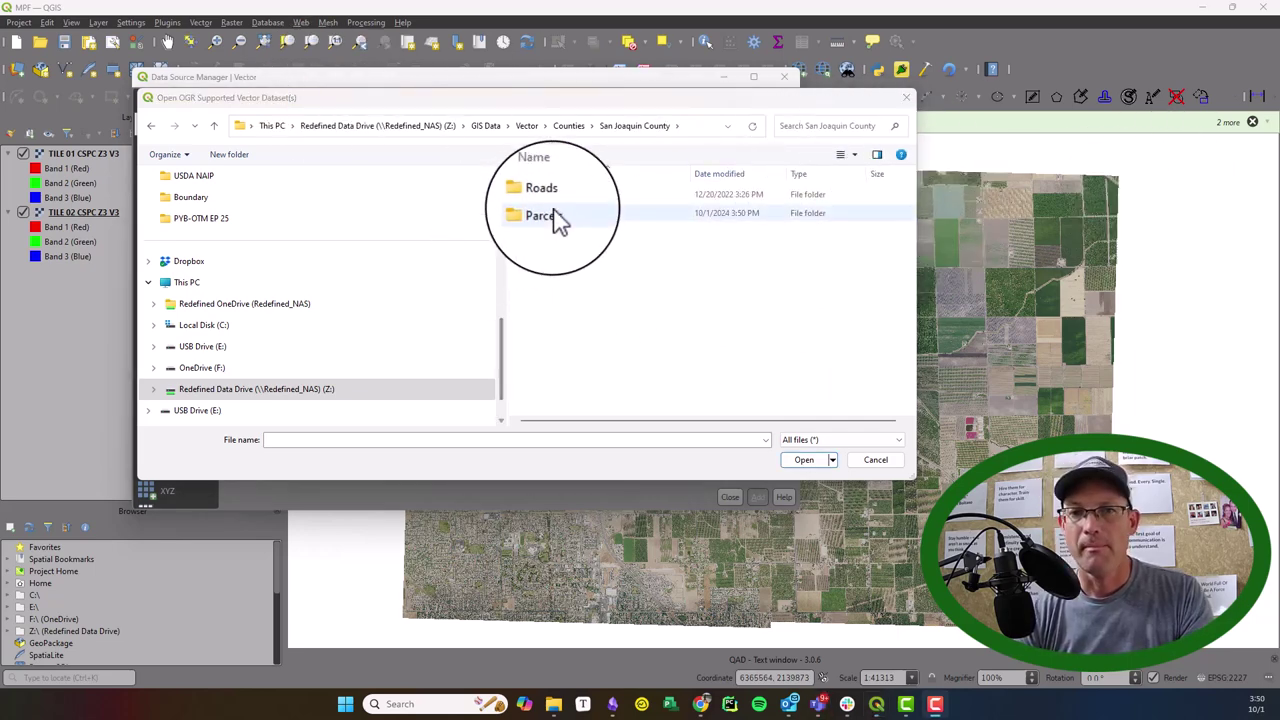
{"action": "double_click", "coordinate": [553, 212]}
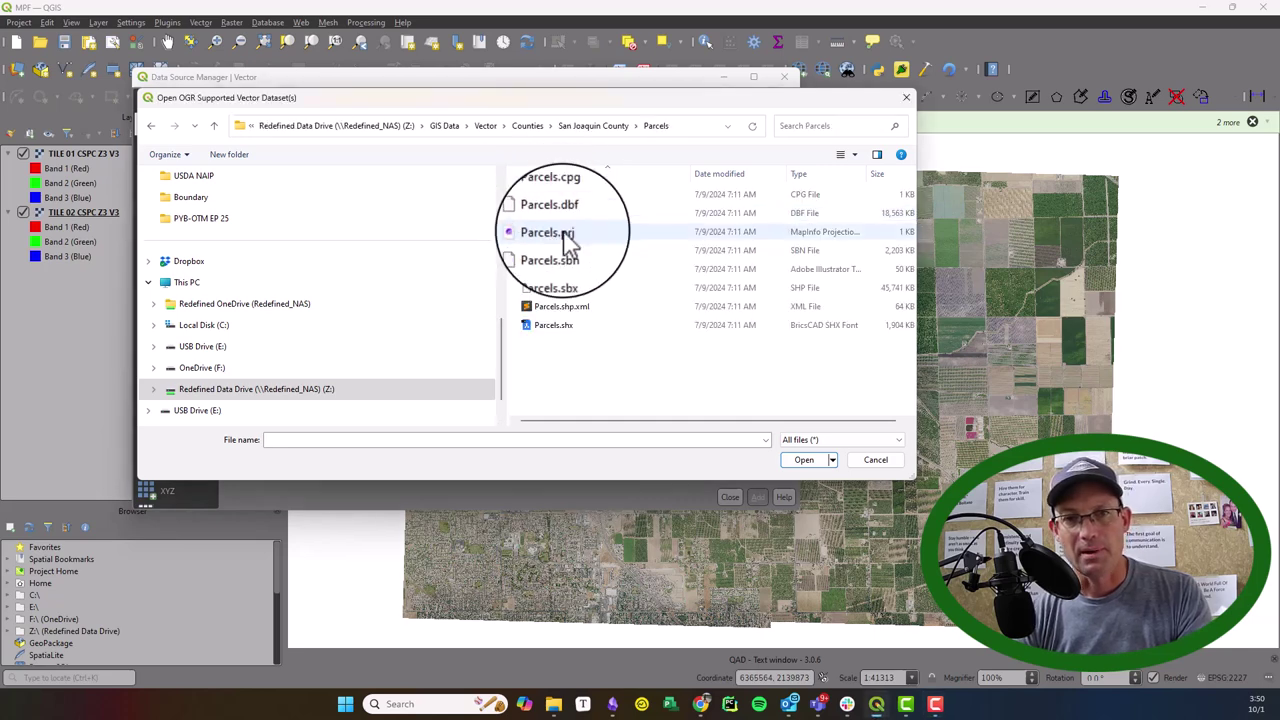
{"action": "left_click", "coordinate": [566, 290]}
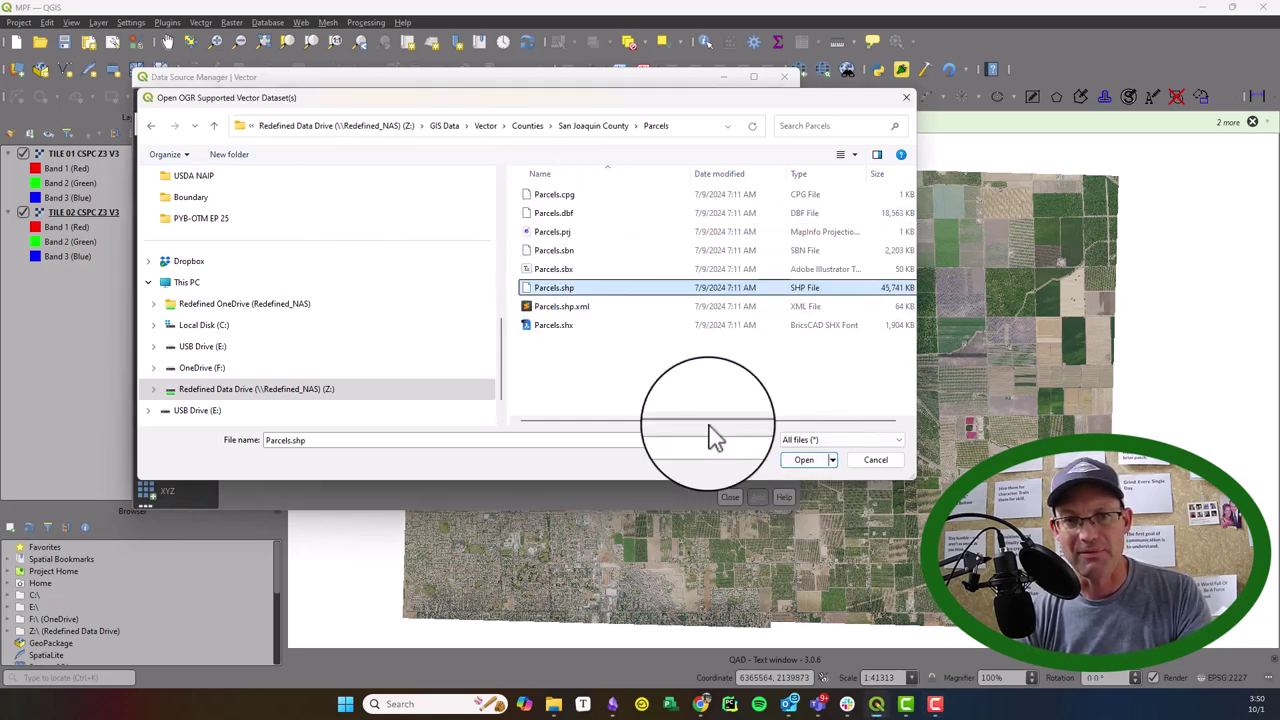
{"action": "left_click", "coordinate": [800, 466]}
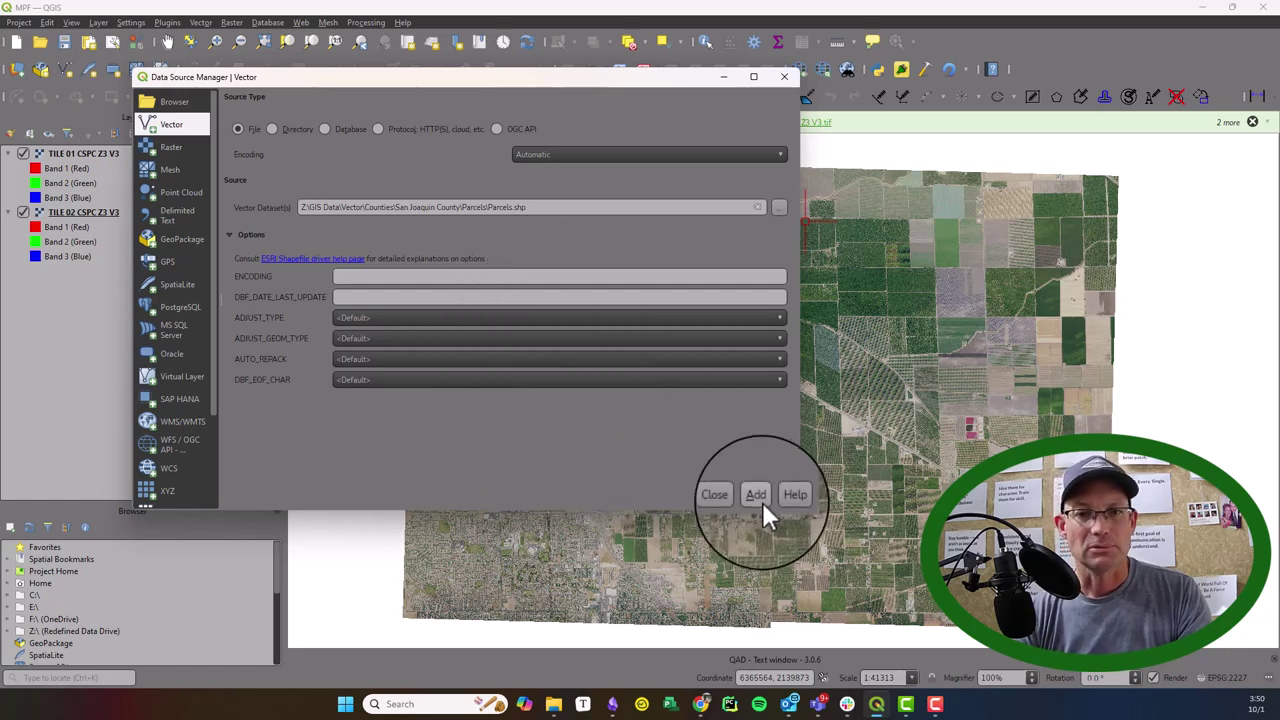
{"action": "left_click", "coordinate": [760, 500]}
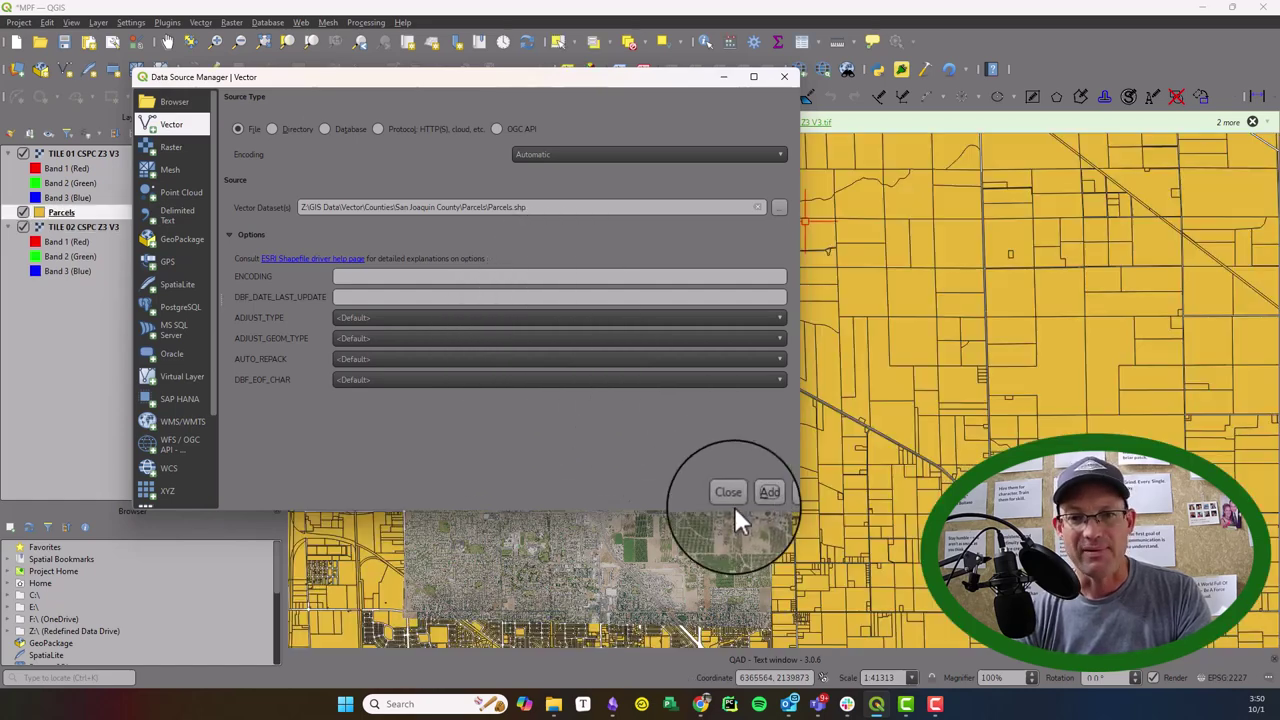
{"action": "left_click", "coordinate": [728, 497]}
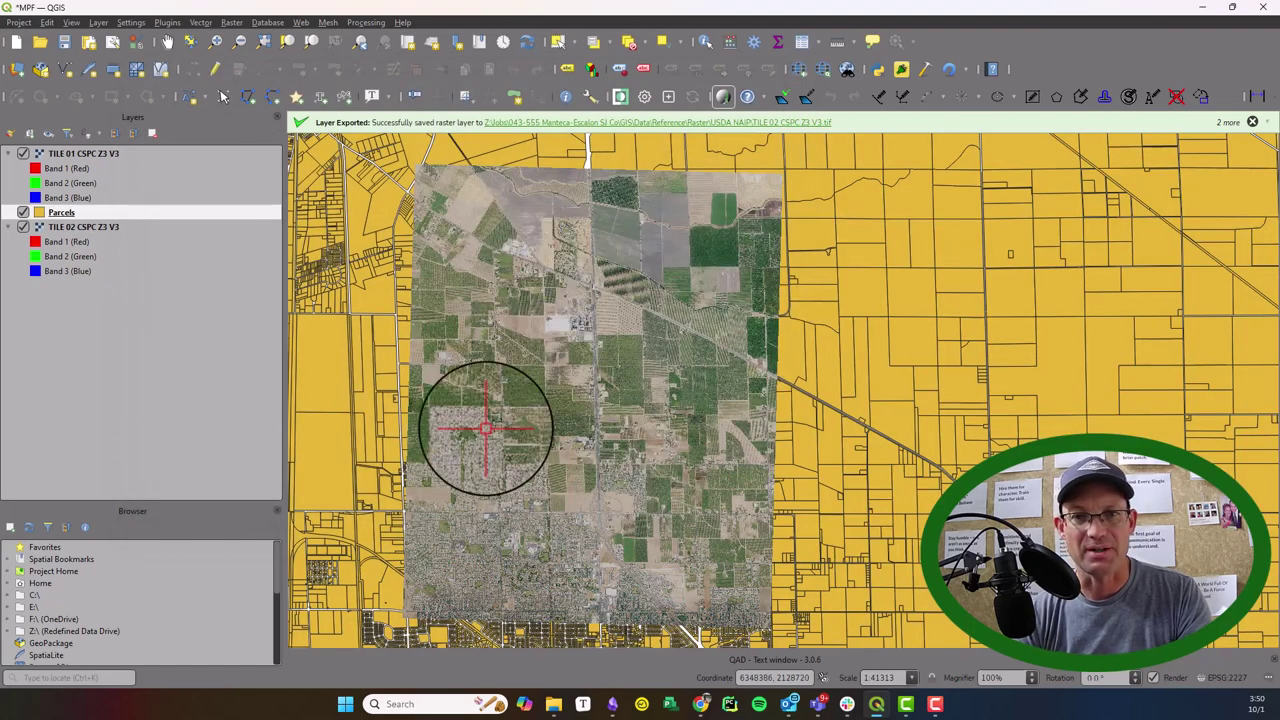
Move the Parcels layer above the imagery tiles in the Layers panel.
{"action": "left_click_drag", "start_coordinate": [486, 429], "coordinate": [557, 423]}
{"action": "scroll", "coordinate": [557, 423], "scroll_direction": "down", "scroll_amount": 1}
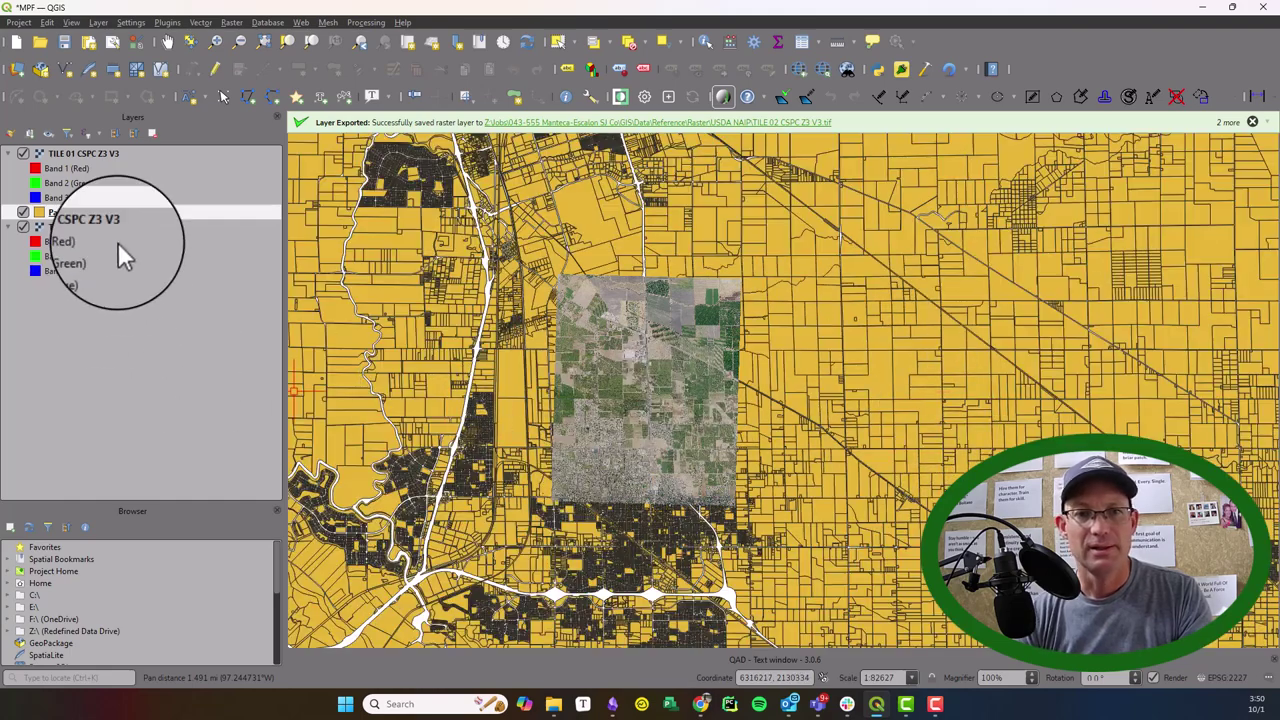
{"action": "left_click_drag", "start_coordinate": [48, 218], "coordinate": [62, 150]}
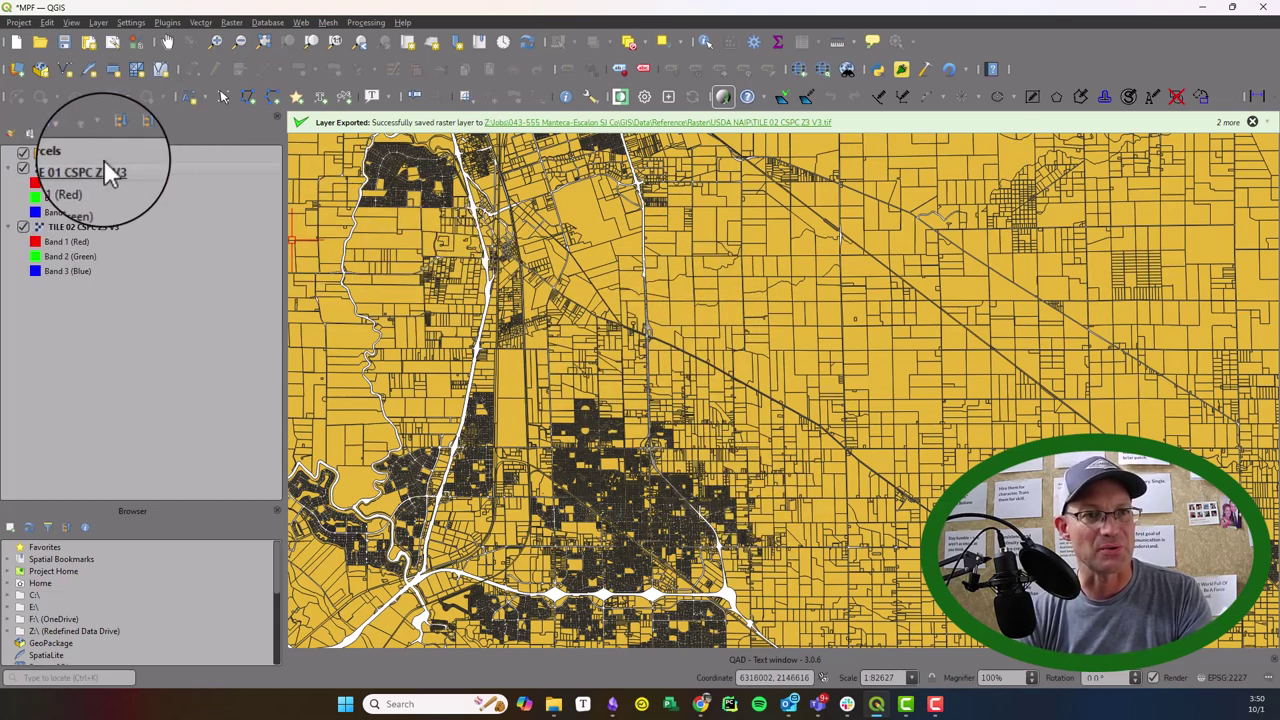
Lower the opacity of the Parcels simple fill colour so the fill is semi-transparent.
{"action": "right_click", "coordinate": [97, 157]}
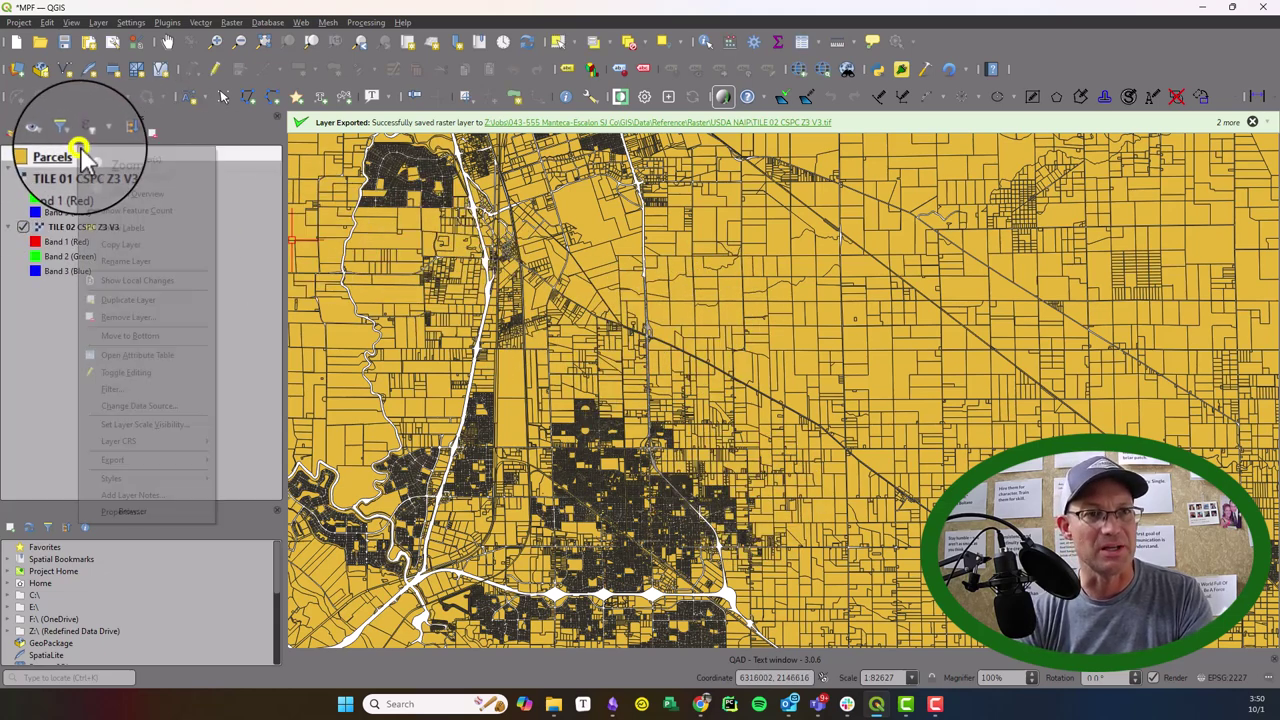
{"action": "left_click", "coordinate": [155, 511]}
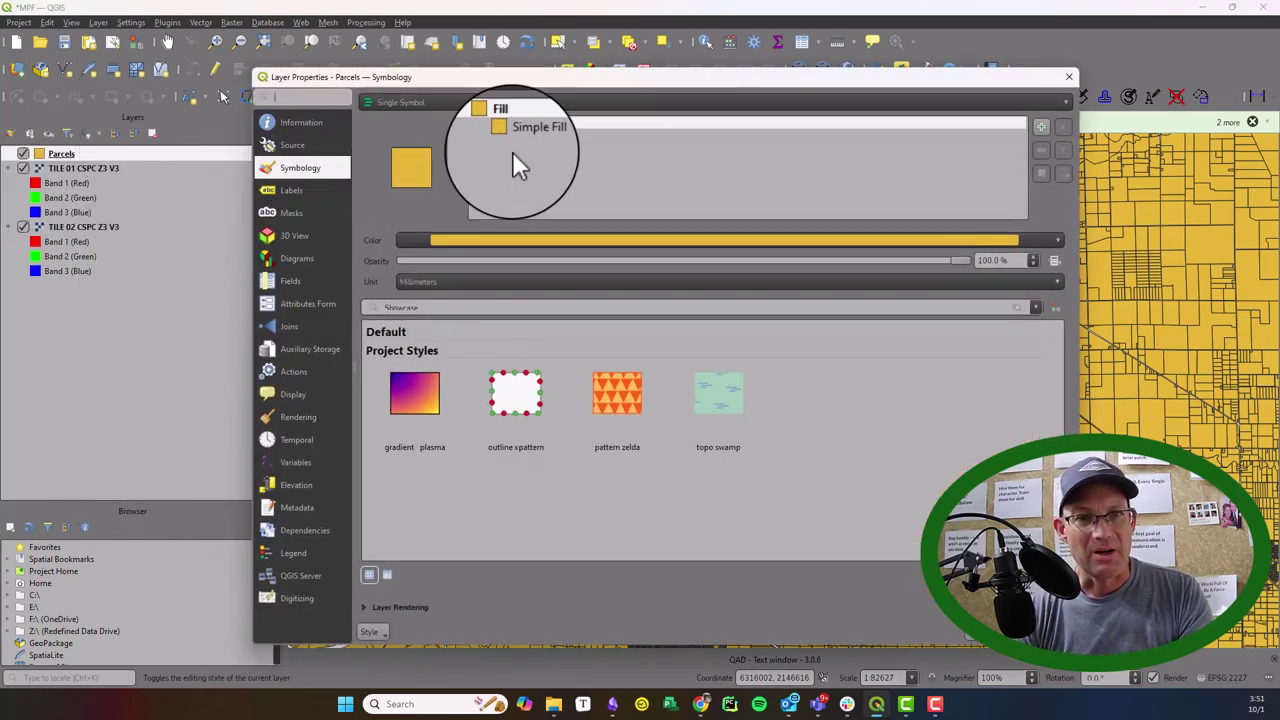
{"action": "left_click", "coordinate": [507, 135]}
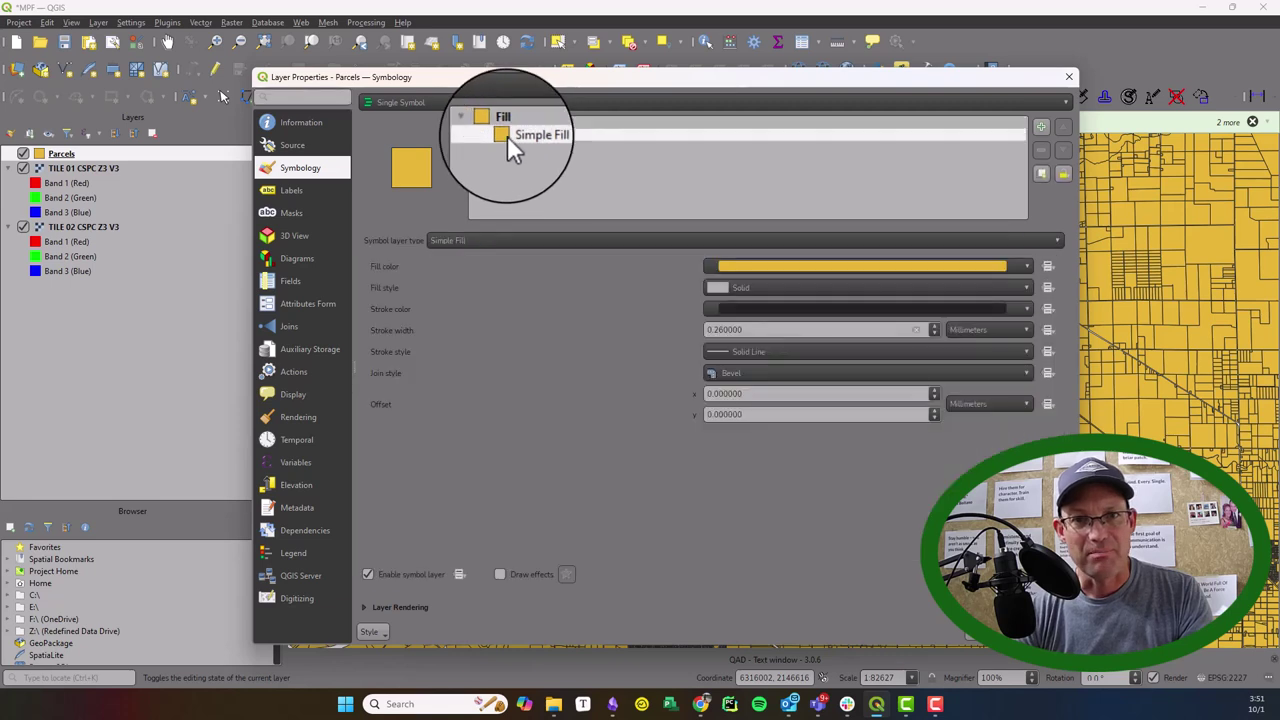
{"action": "left_click", "coordinate": [1007, 268]}
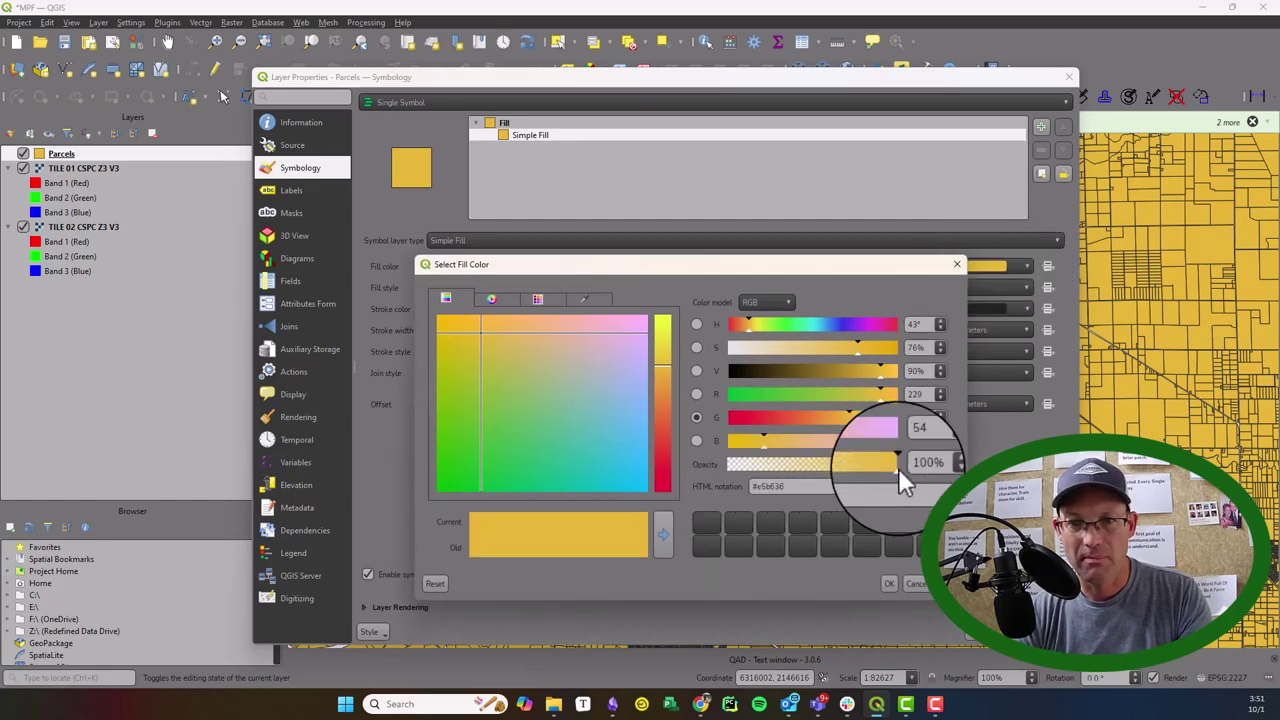
{"action": "left_click_drag", "start_coordinate": [898, 468], "coordinate": [823, 465]}
{"action": "left_click", "coordinate": [889, 583]}
{"action": "left_click", "coordinate": [976, 633]}
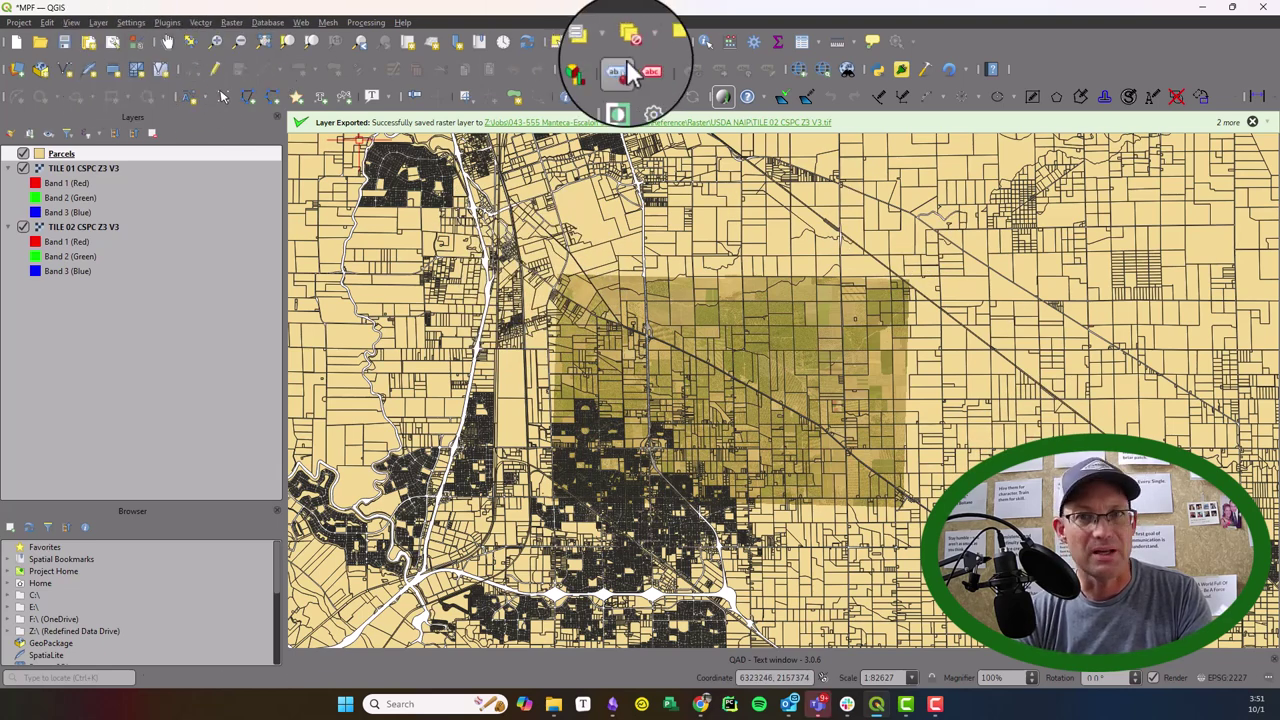
Rectangle-select the 12185 parcels over the aerial imagery area.
{"action": "left_click", "coordinate": [560, 41]}
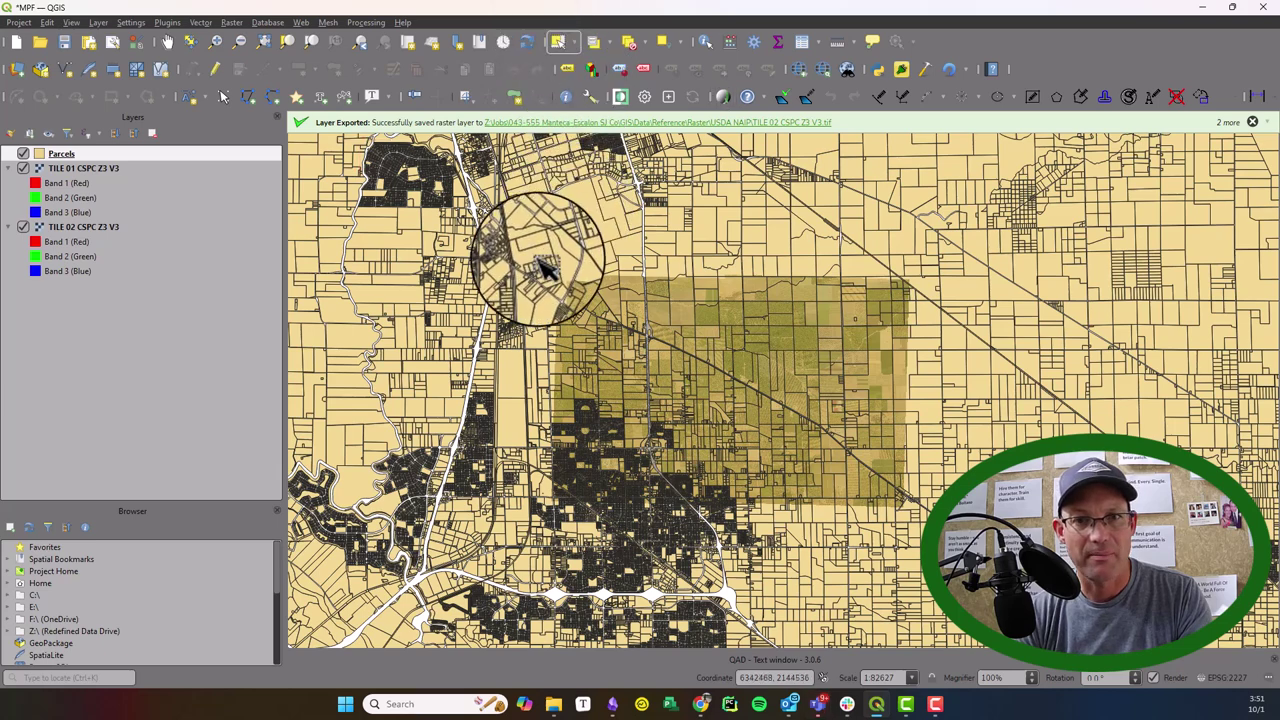
{"action": "left_click_drag", "start_coordinate": [546, 267], "coordinate": [912, 522]}
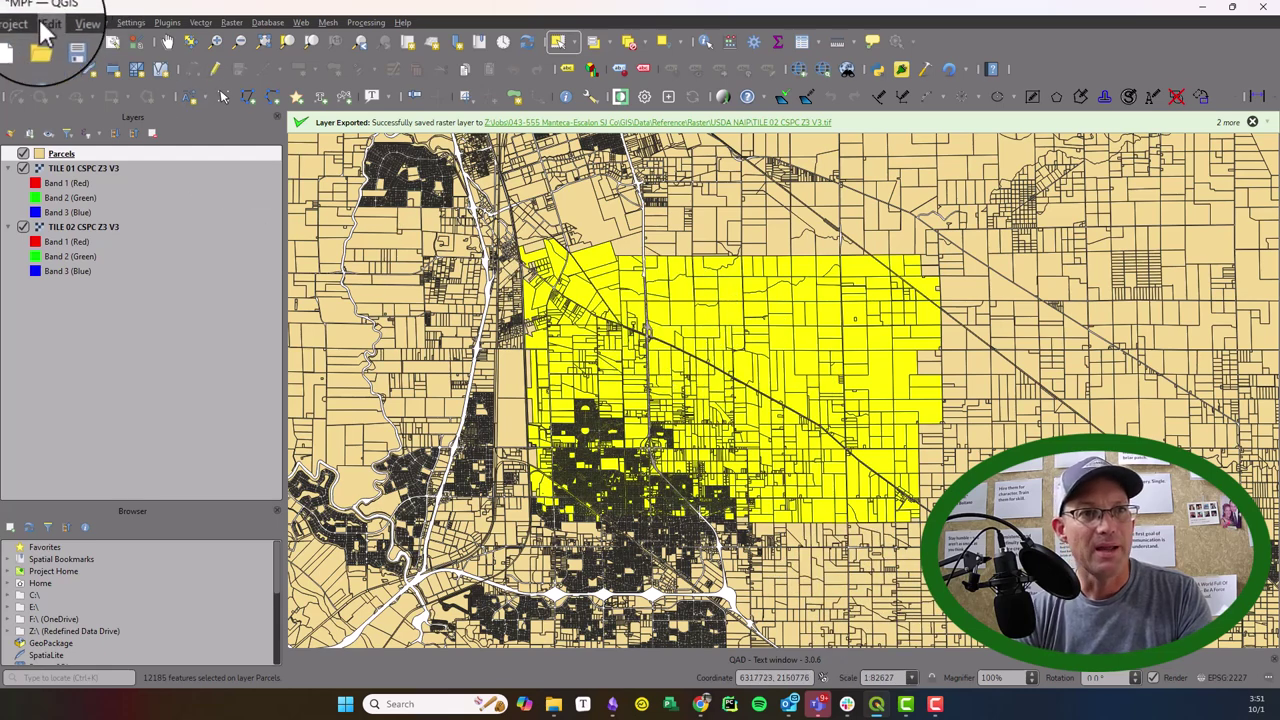
{"action": "left_click", "coordinate": [47, 22]}
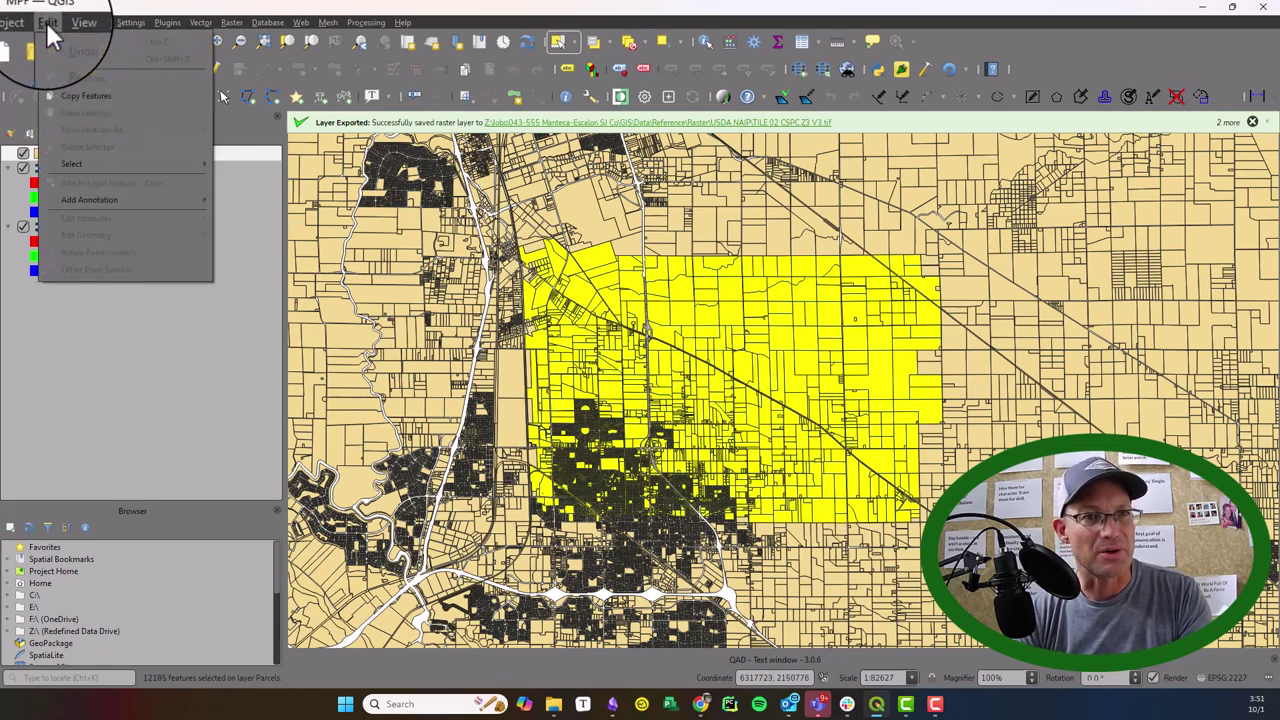
{"action": "mouse_move", "coordinate": [100, 170]}
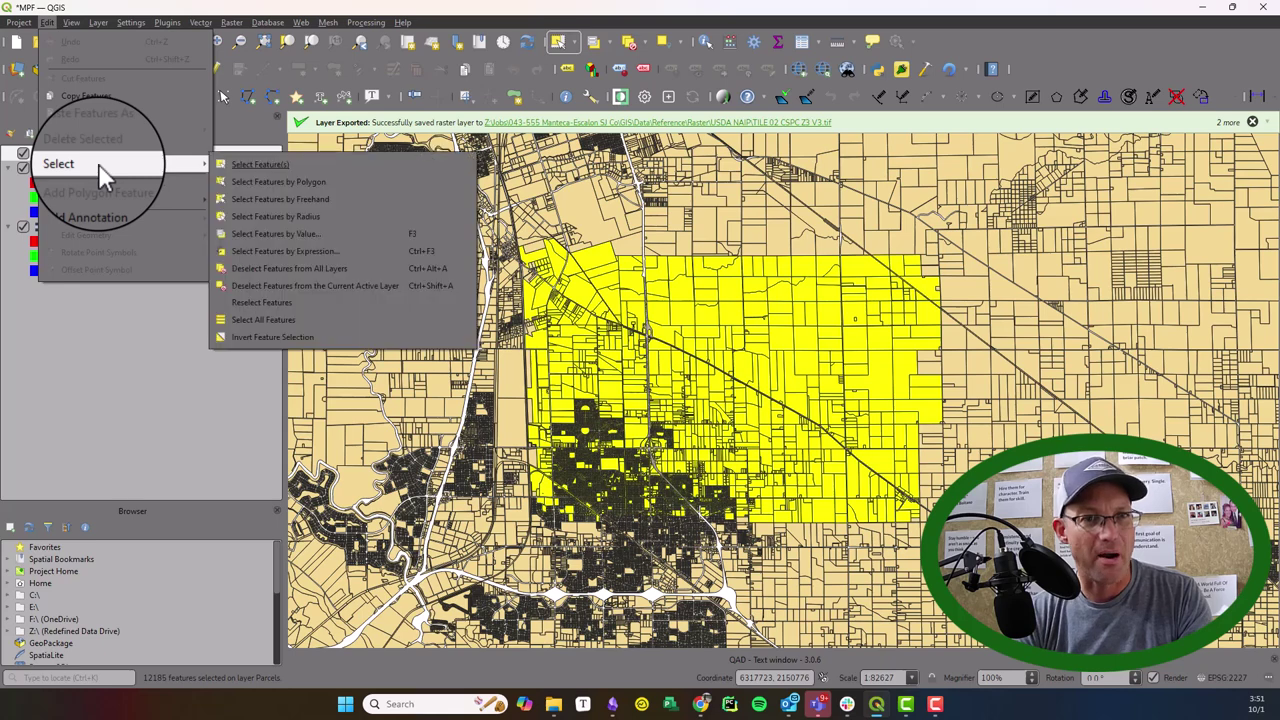
{"action": "mouse_move", "coordinate": [32, 28]}
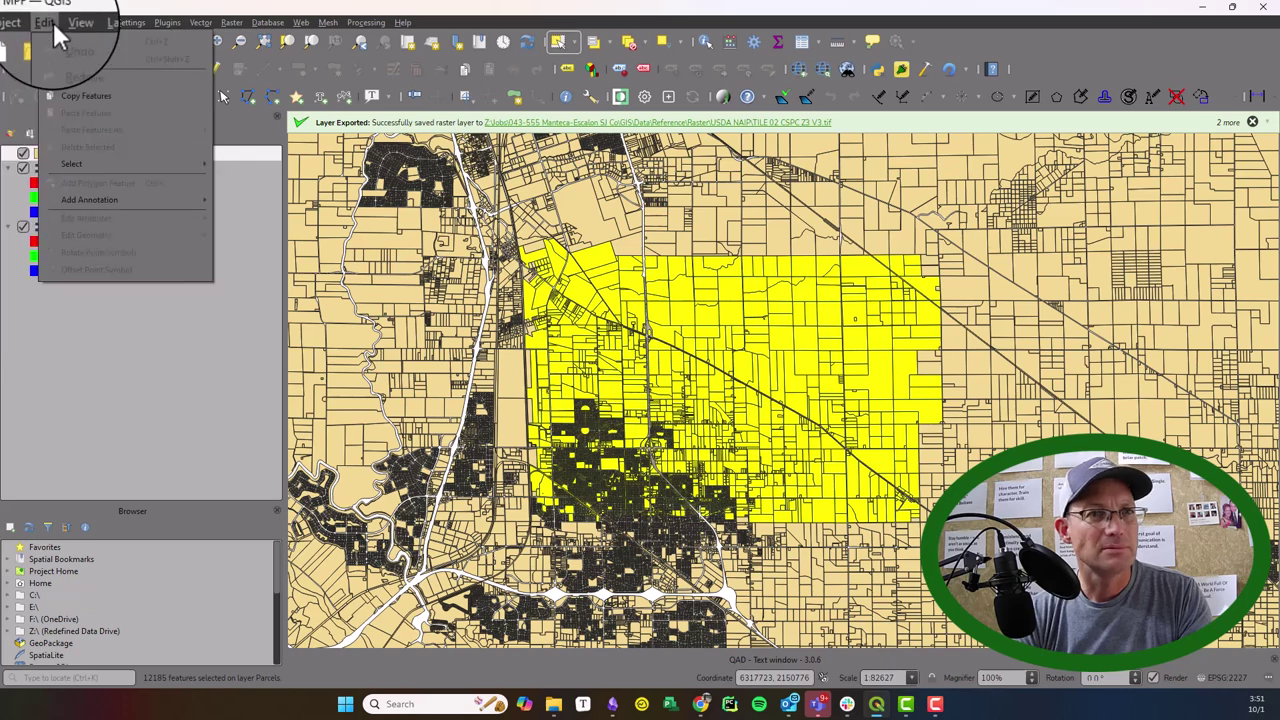
{"action": "mouse_move", "coordinate": [96, 24]}
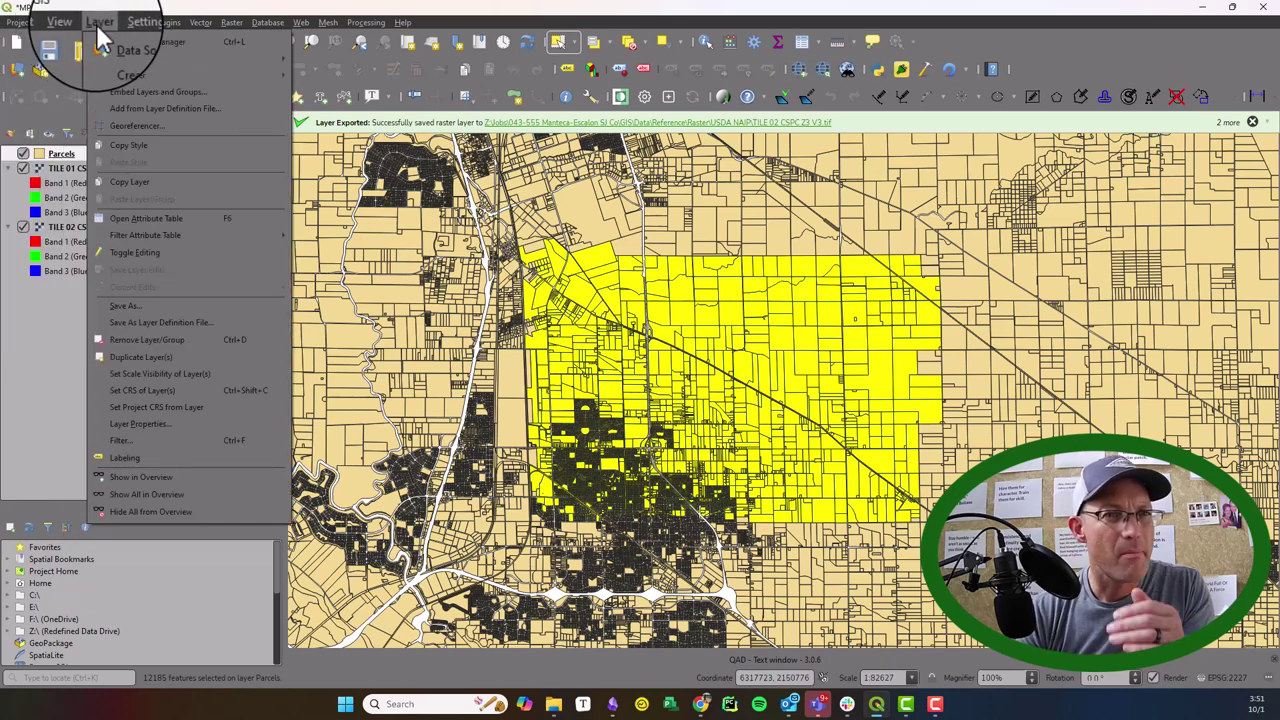
Start saving the parcel layer as a new file in GeoJSON format.
{"action": "left_click", "coordinate": [146, 307]}
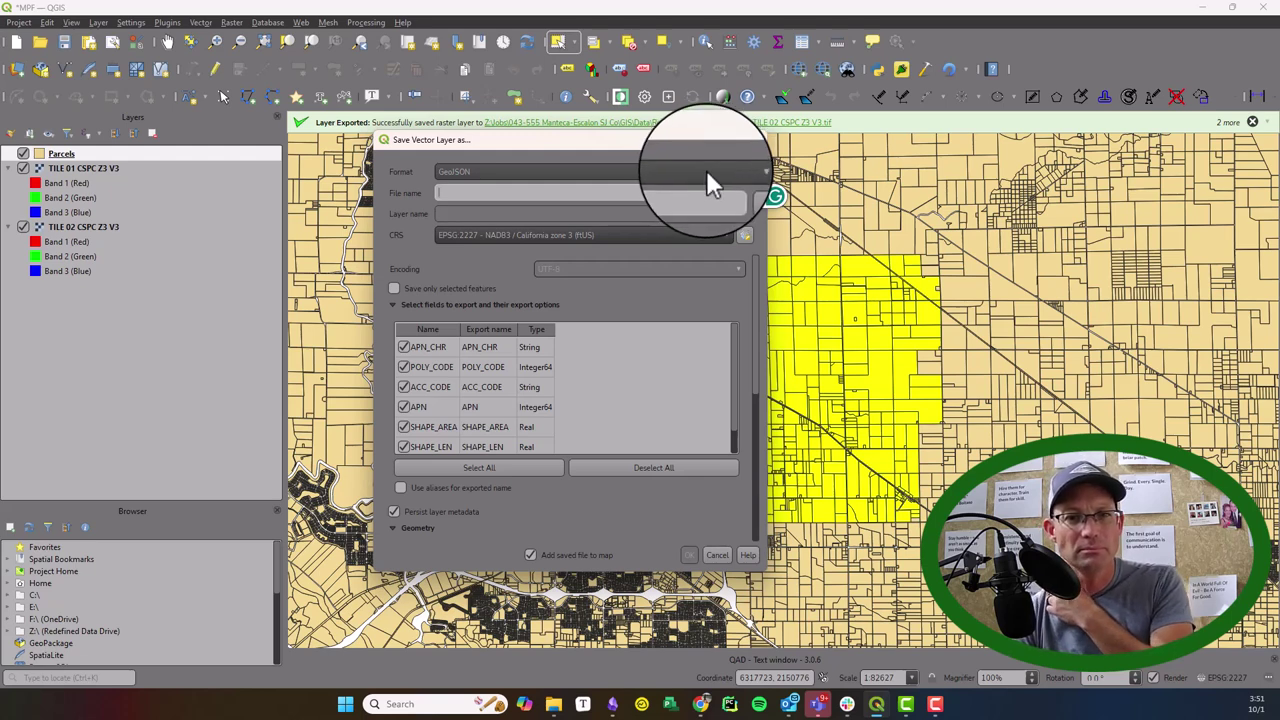
{"action": "left_click", "coordinate": [706, 172]}
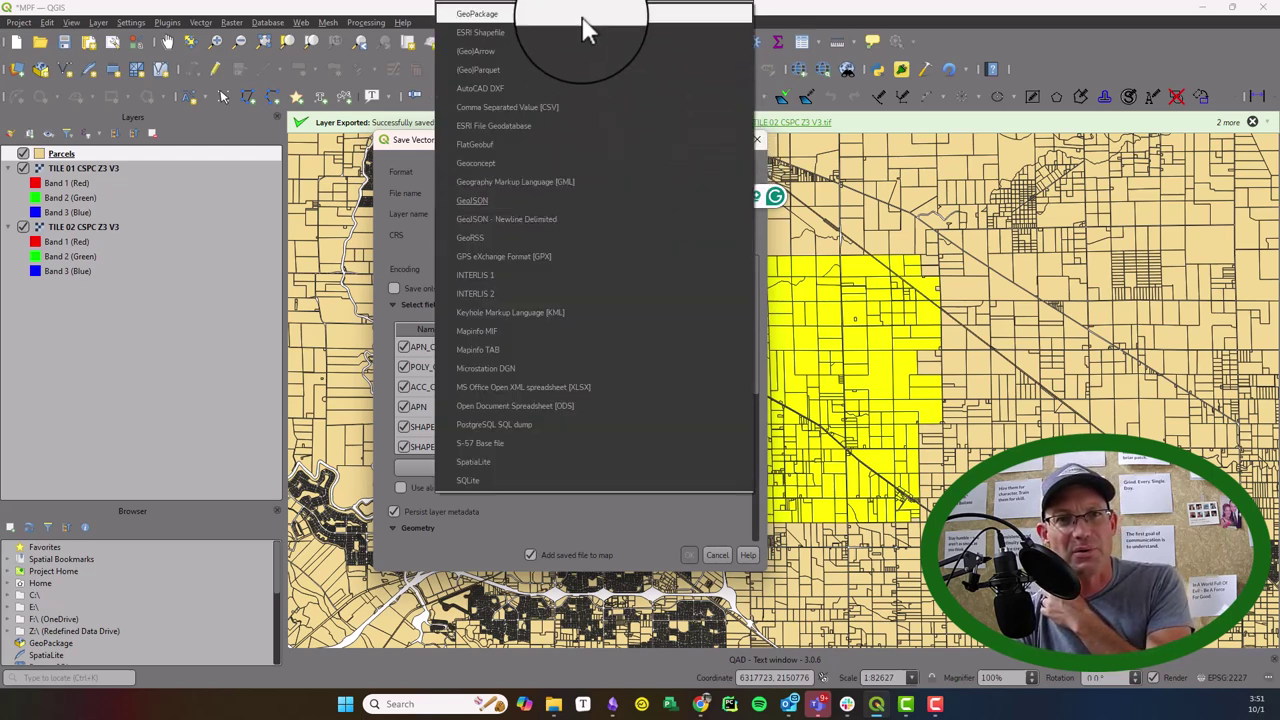
{"action": "left_click", "coordinate": [589, 205]}
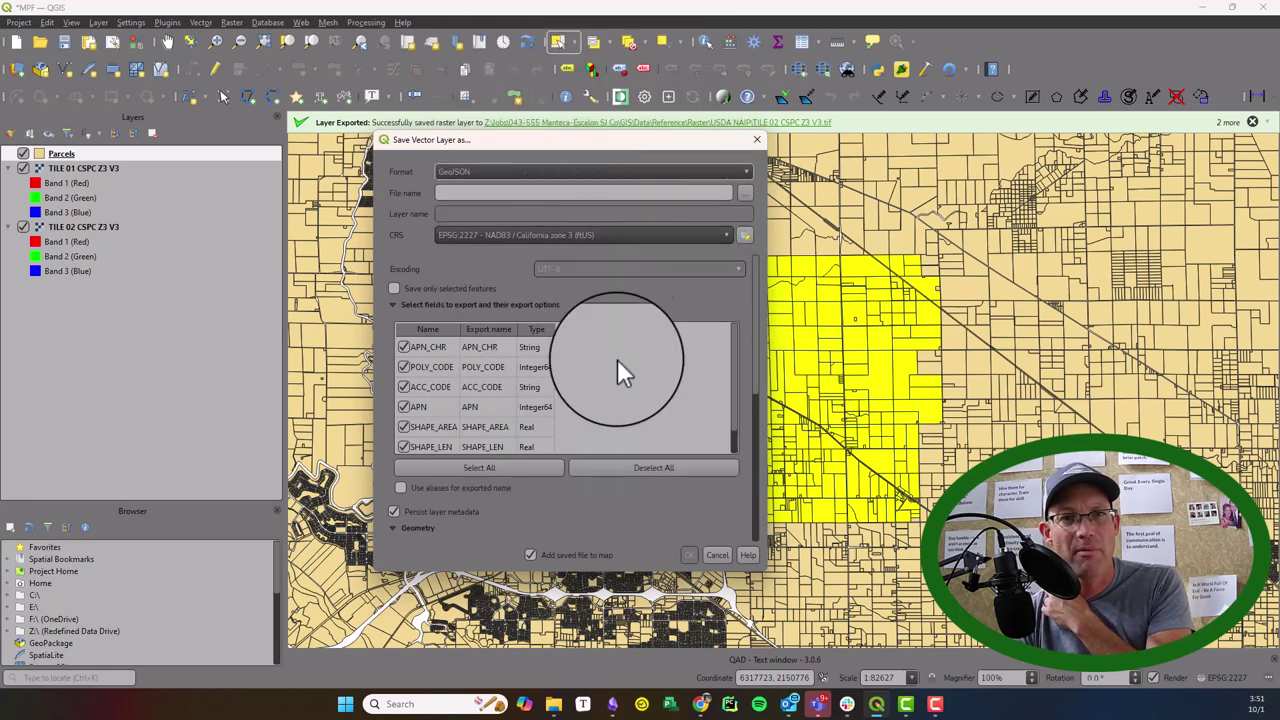
Save it as POLYGONS-LAND PARCELS.geojson in the Desktop Temp folder and run the export.
{"action": "left_click", "coordinate": [746, 193]}
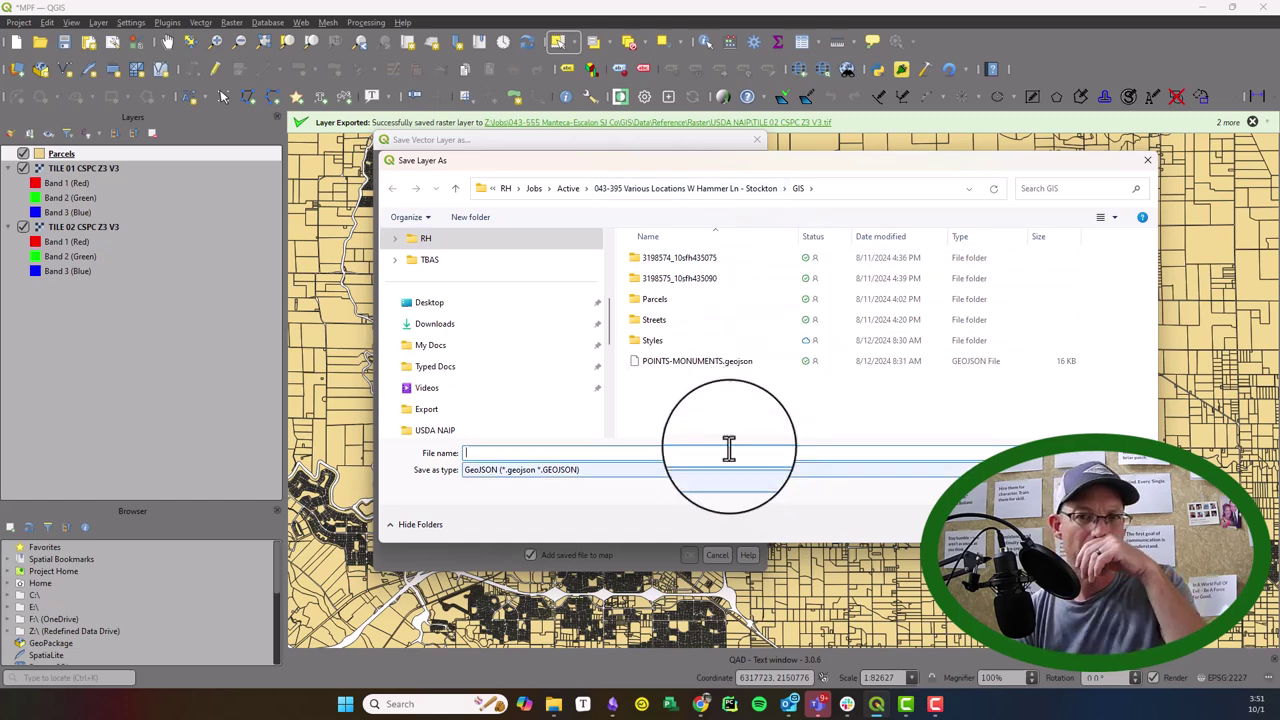
{"action": "scroll", "coordinate": [528, 371], "scroll_direction": "up", "scroll_amount": 5}
{"action": "scroll", "coordinate": [486, 334], "scroll_direction": "down", "scroll_amount": 3}
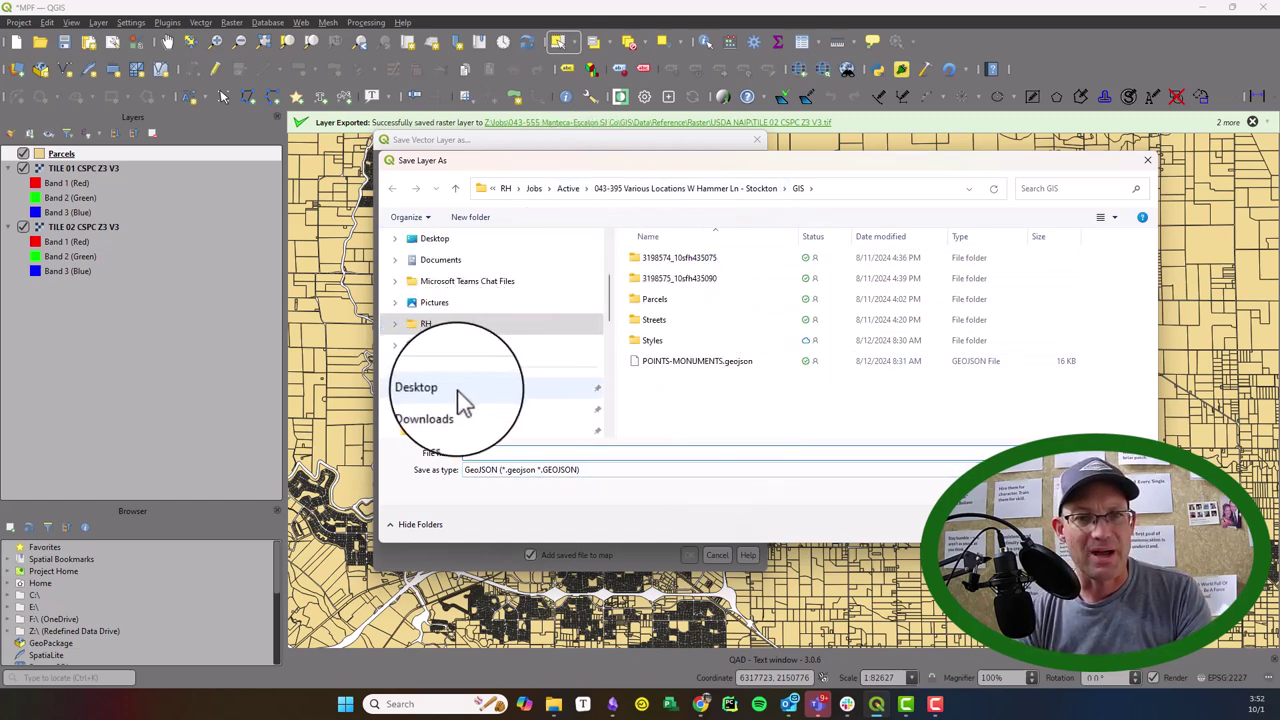
{"action": "scroll", "coordinate": [463, 403], "scroll_direction": "up", "scroll_amount": 3}
{"action": "scroll", "coordinate": [460, 400], "scroll_direction": "down", "scroll_amount": 5}
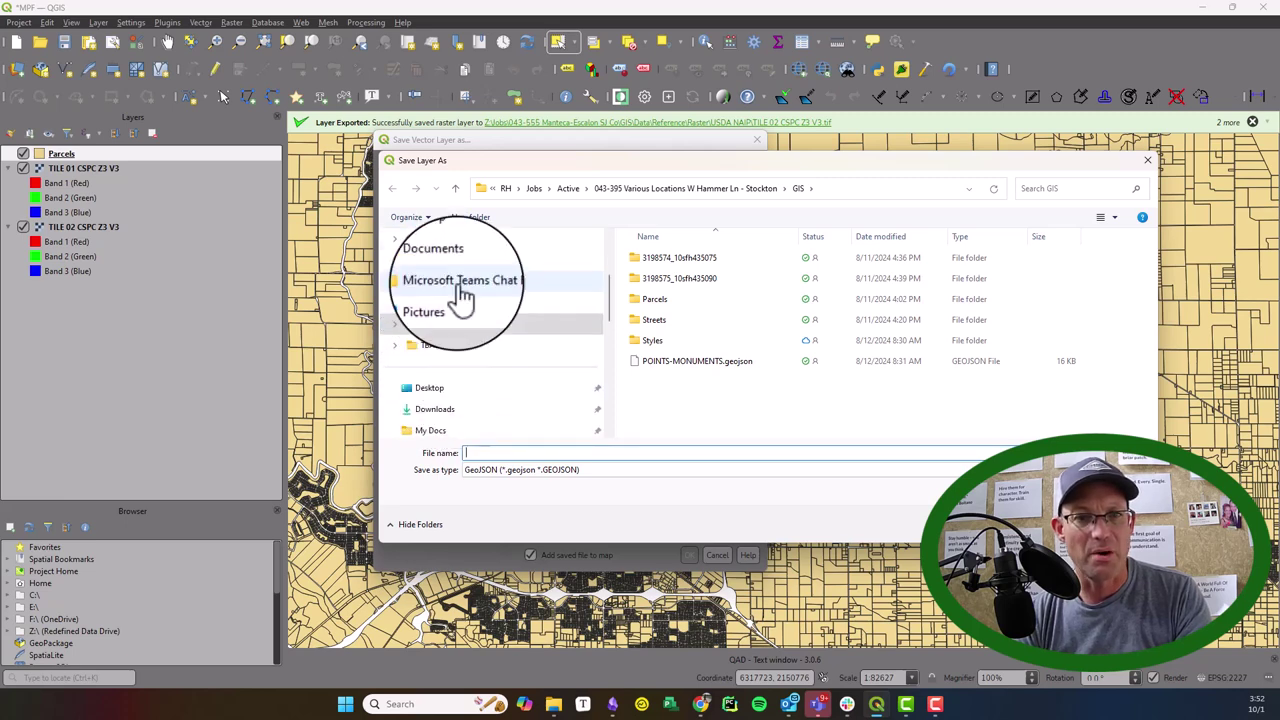
{"action": "left_click", "coordinate": [450, 240]}
{"action": "double_click", "coordinate": [646, 355]}
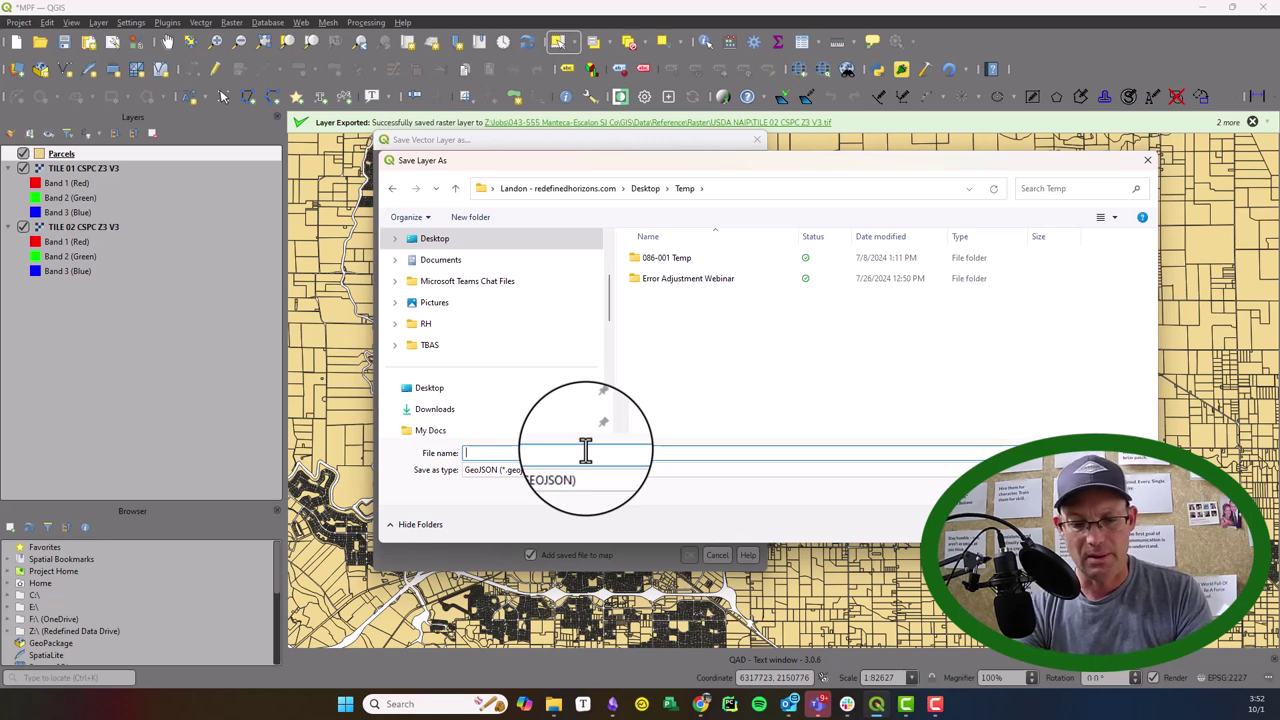
{"action": "type", "text": "POLYGONS-LAND PARCELS"}
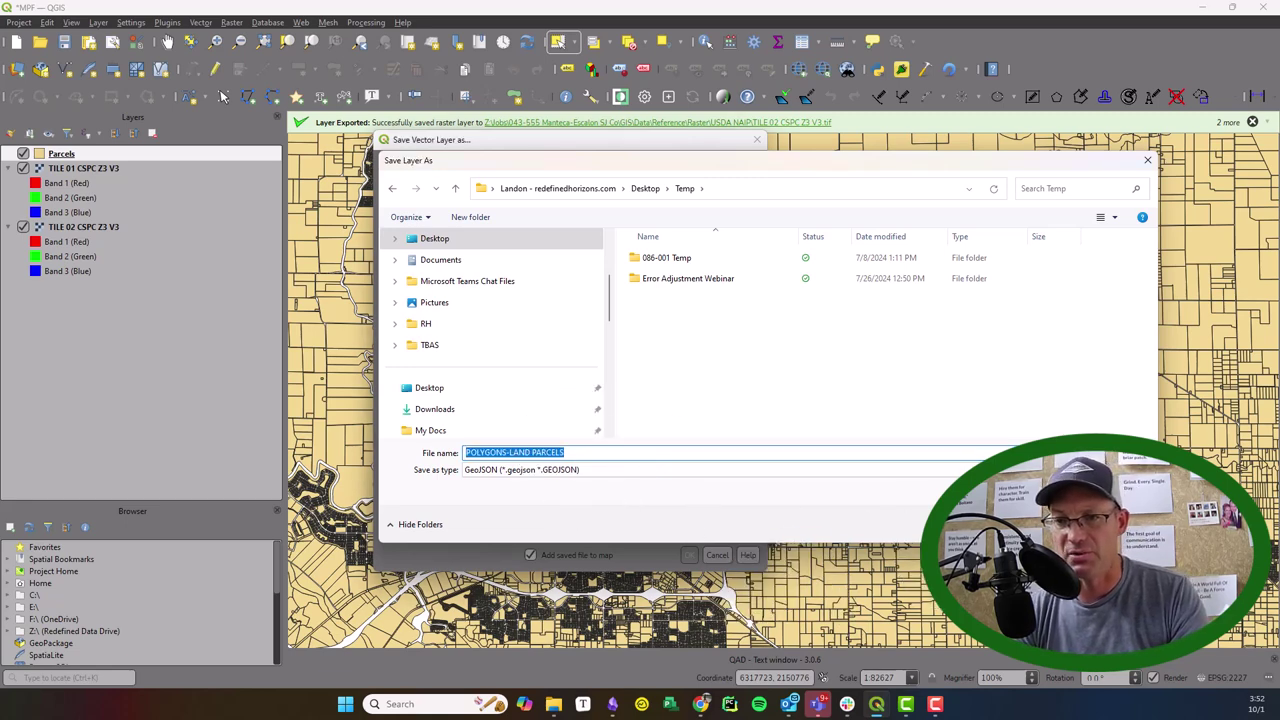
{"action": "key", "text": "Return"}
{"action": "left_click", "coordinate": [688, 556]}
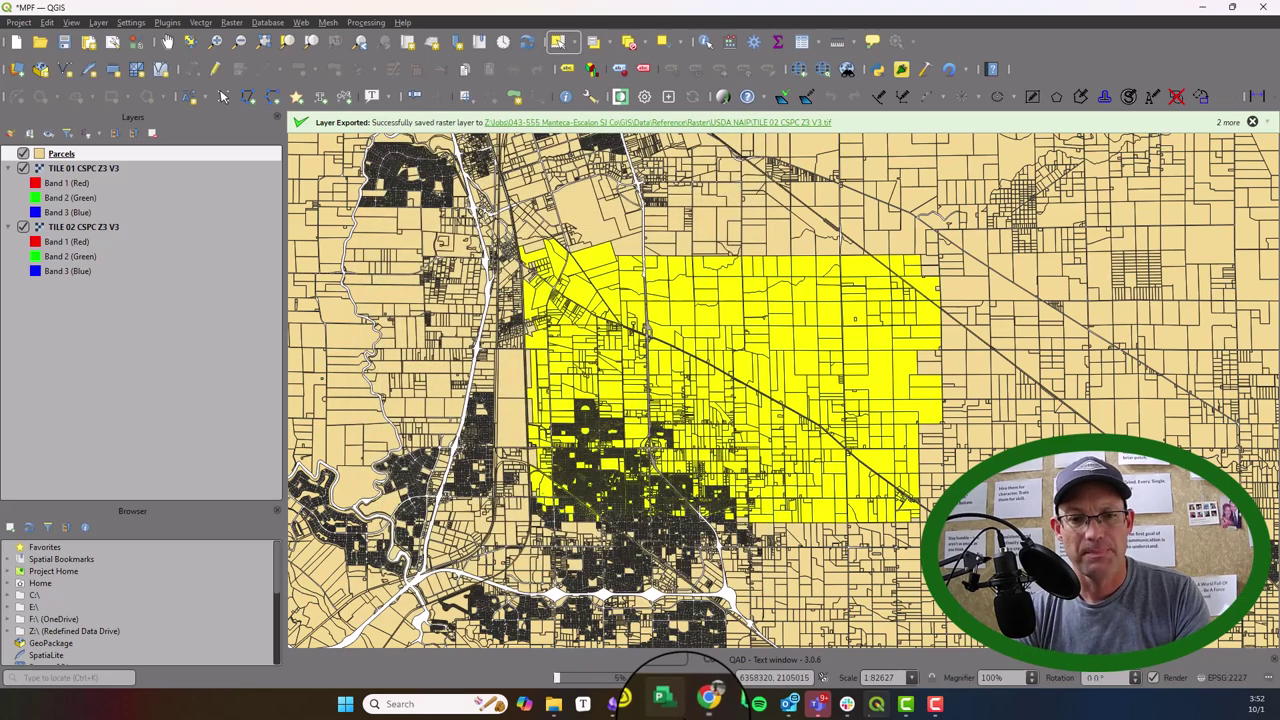
{"action": "mouse_move", "coordinate": [628, 706]}
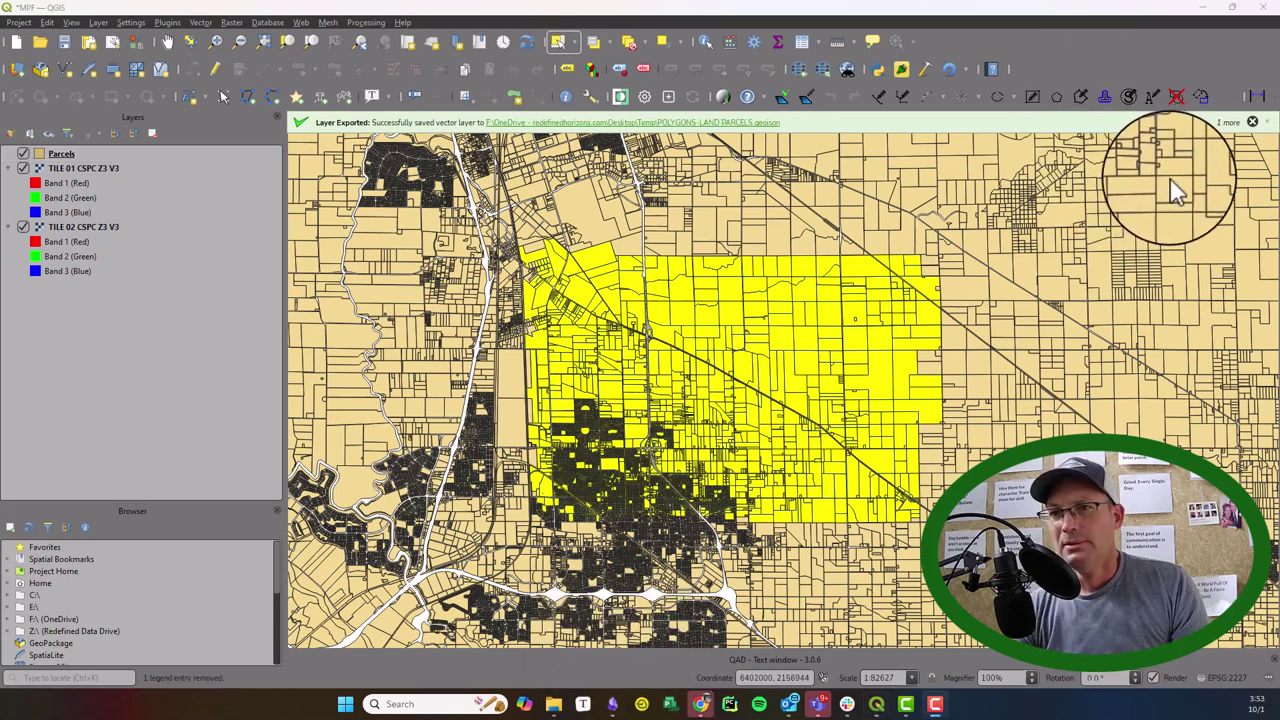
Export only the selected parcels to POLYGONS-LAND PARCELS CROP.geojson in the Temp folder.
{"action": "right_click", "coordinate": [61, 155]}
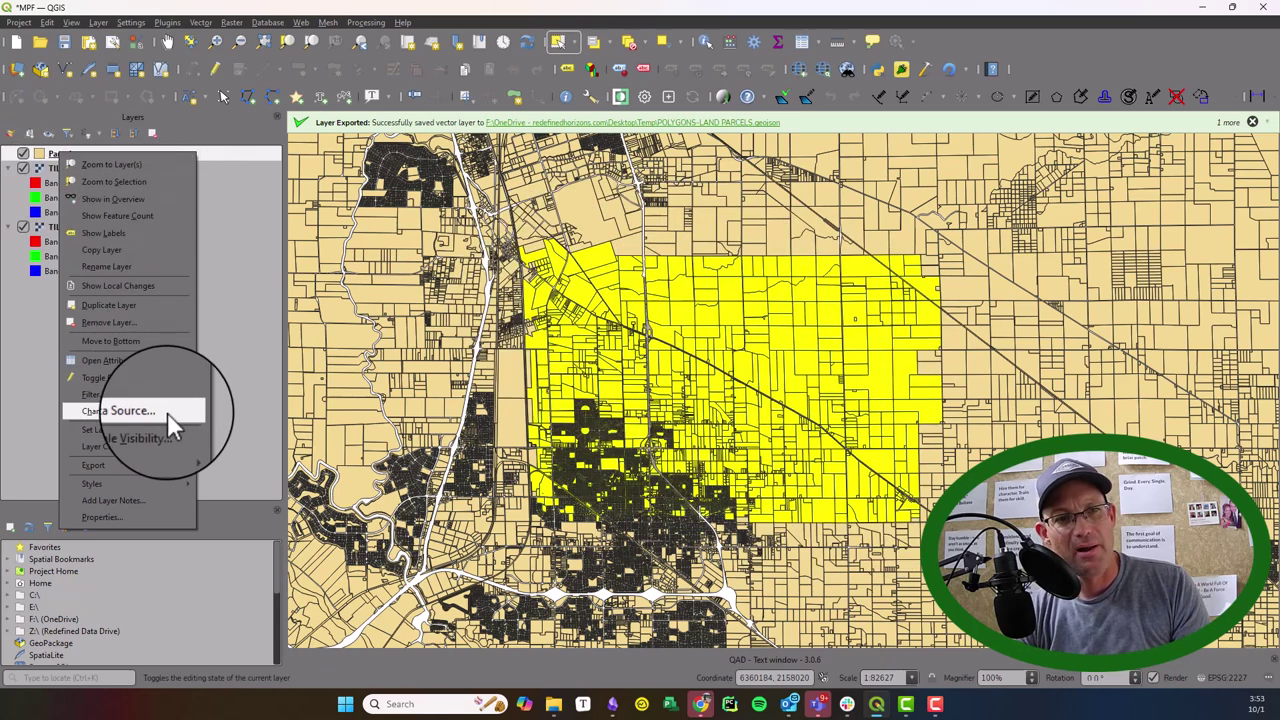
{"action": "mouse_move", "coordinate": [146, 466]}
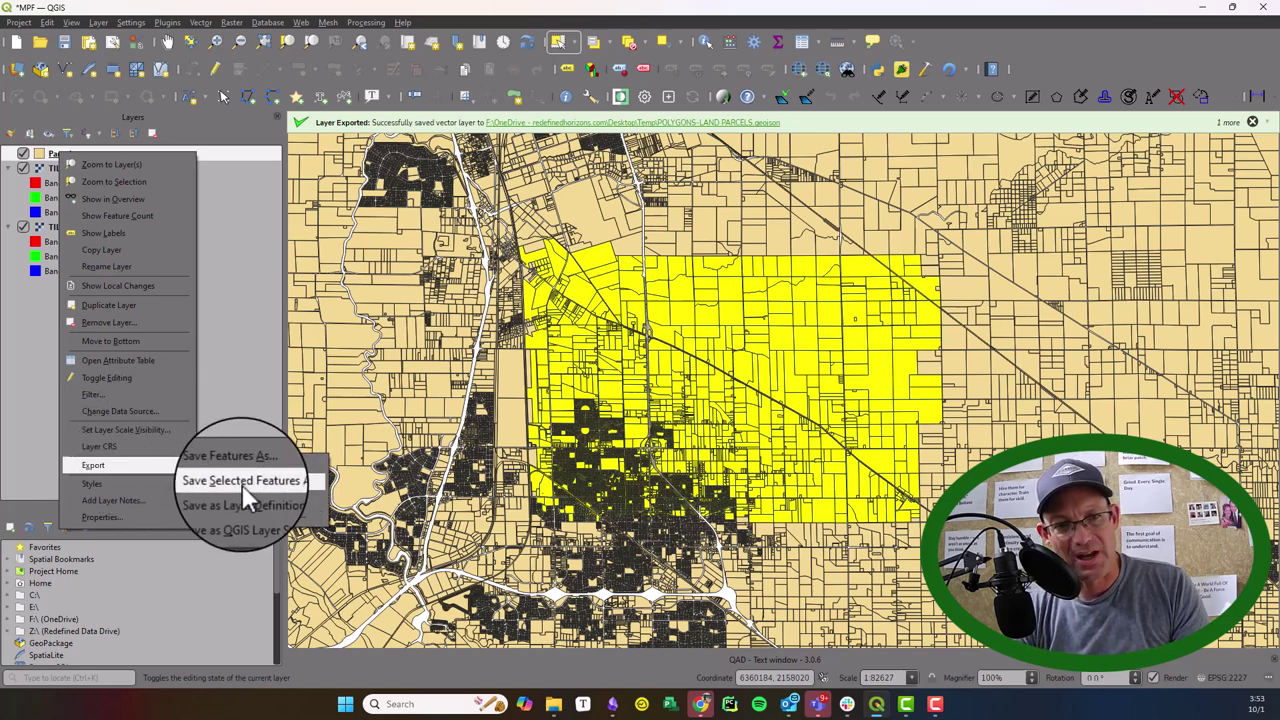
{"action": "left_click", "coordinate": [242, 488]}
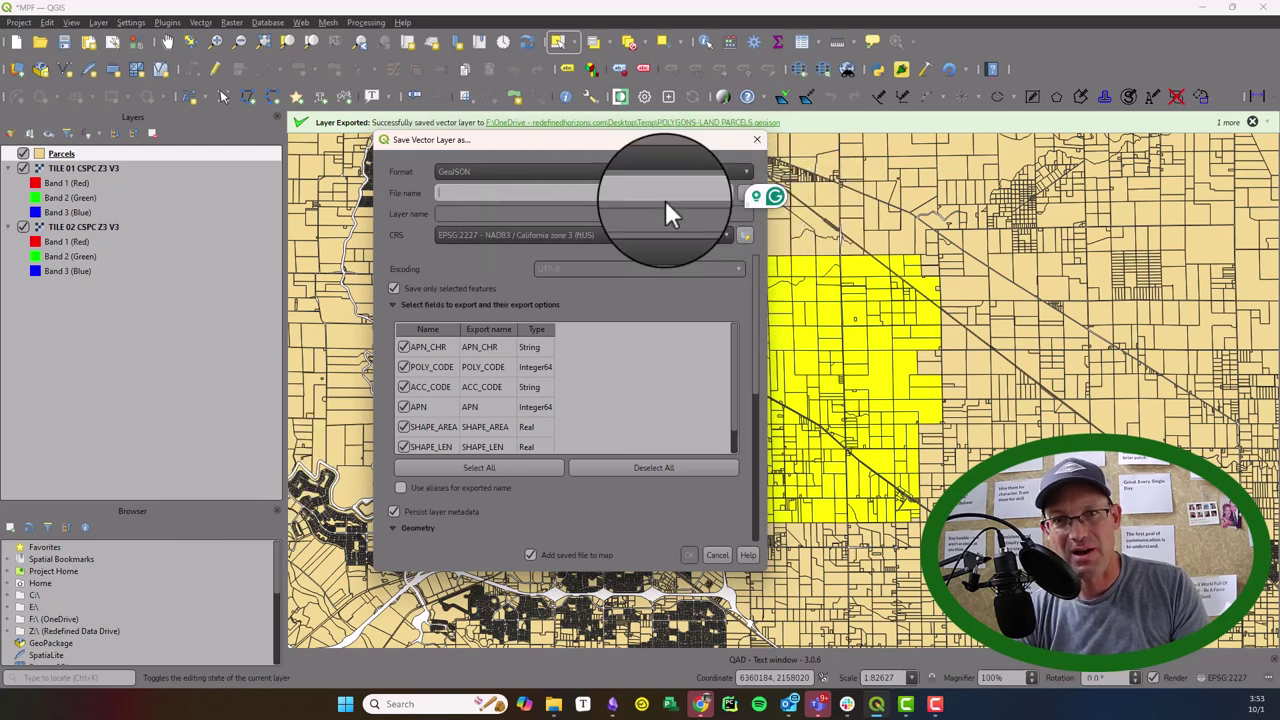
{"action": "left_click", "coordinate": [746, 193]}
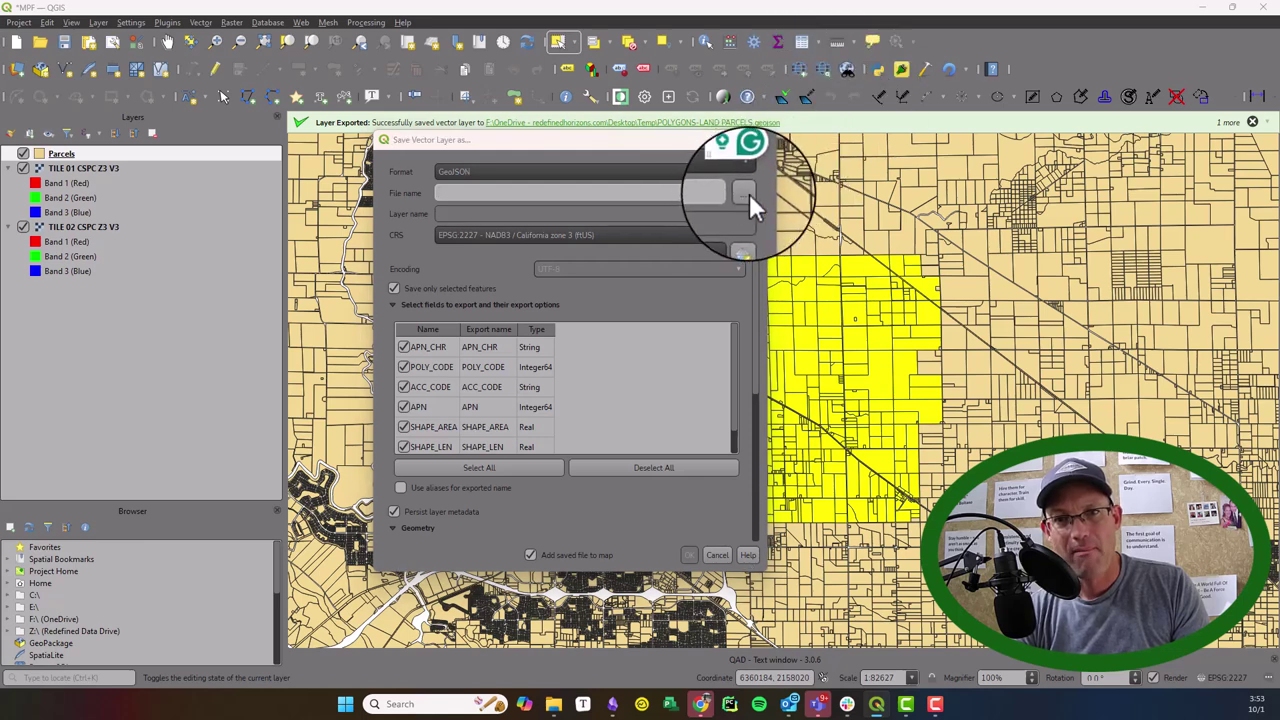
{"action": "left_click", "coordinate": [718, 305]}
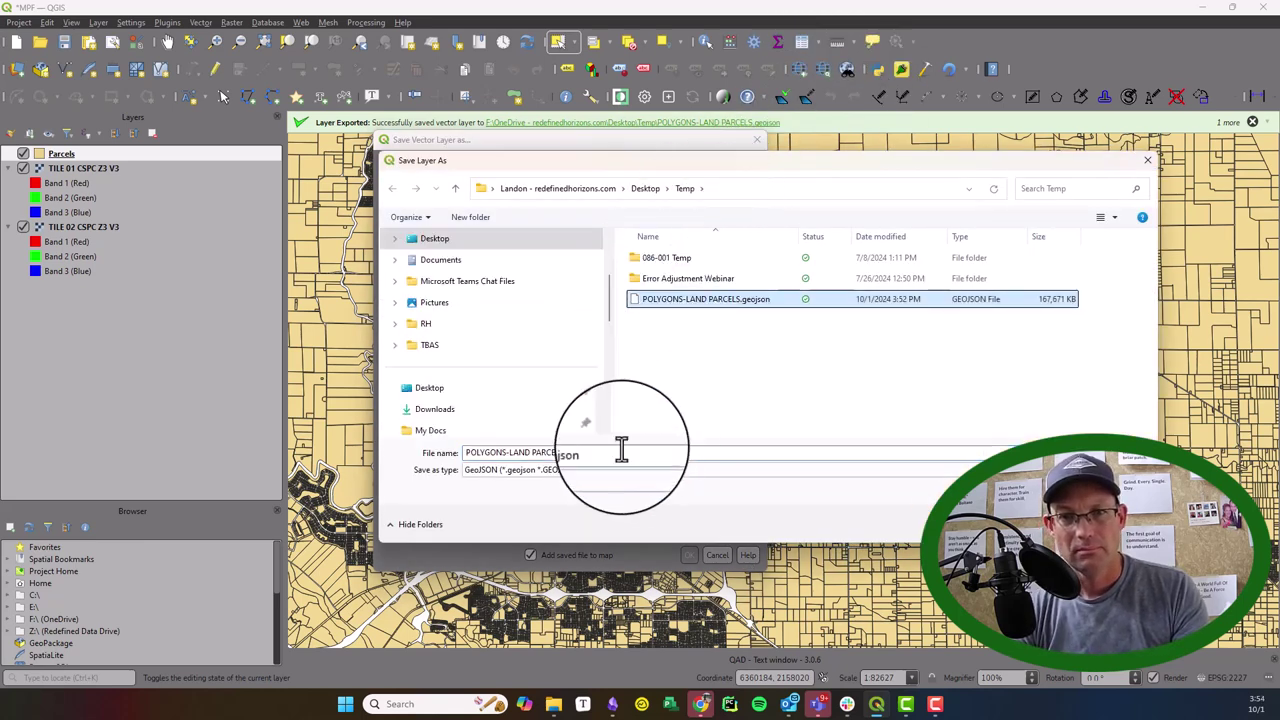
{"action": "triple_click", "coordinate": [545, 453]}
{"action": "left_click", "coordinate": [563, 452]}
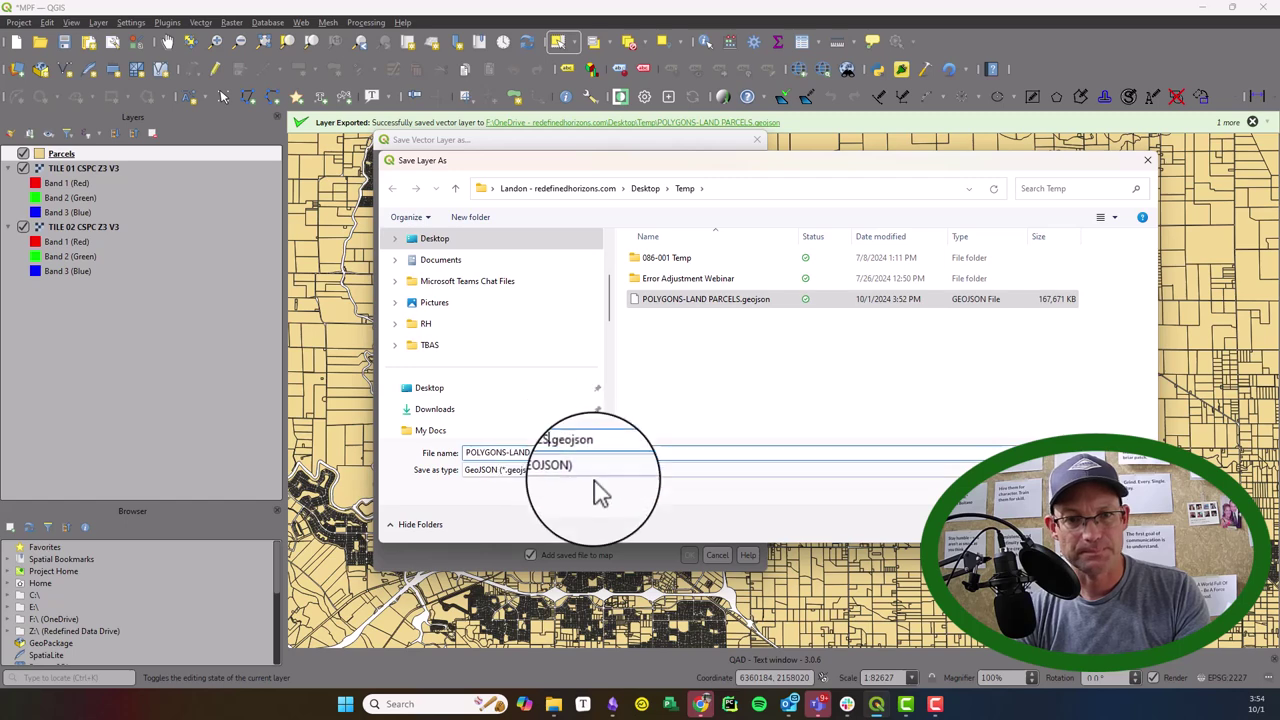
{"action": "key", "text": "Delete"}
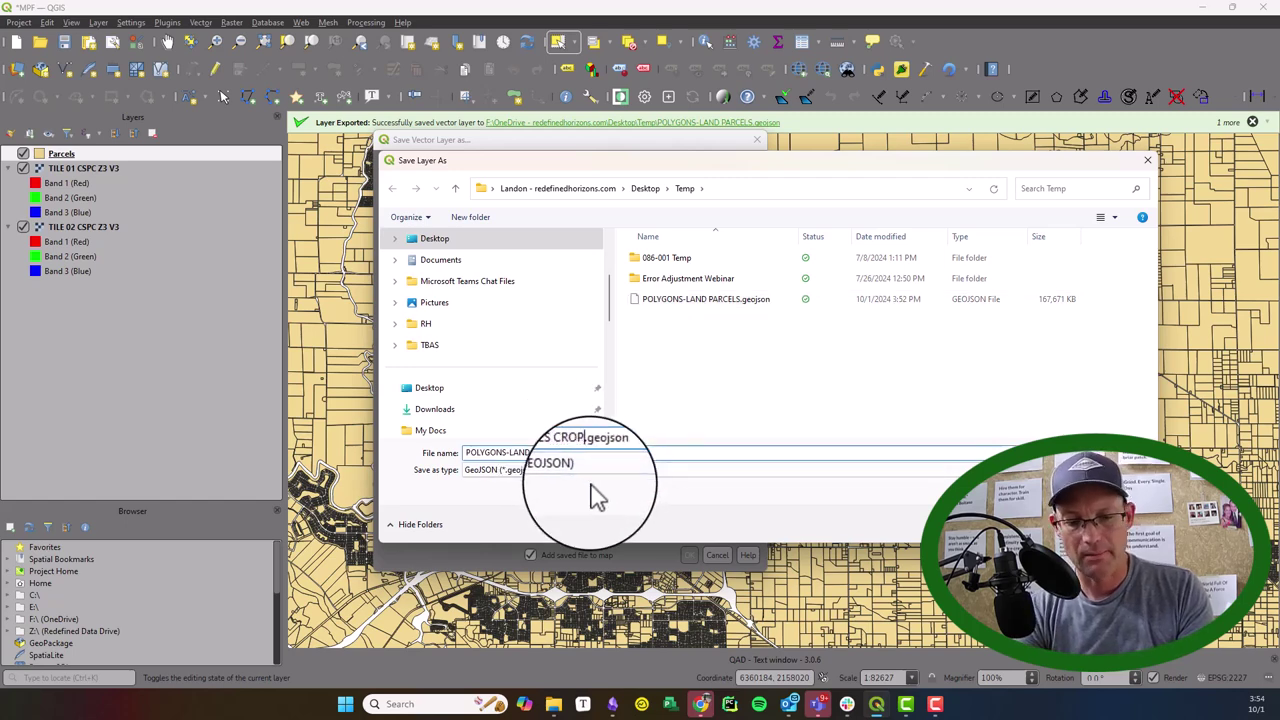
{"action": "key", "text": "Return"}
{"action": "left_click", "coordinate": [686, 551]}
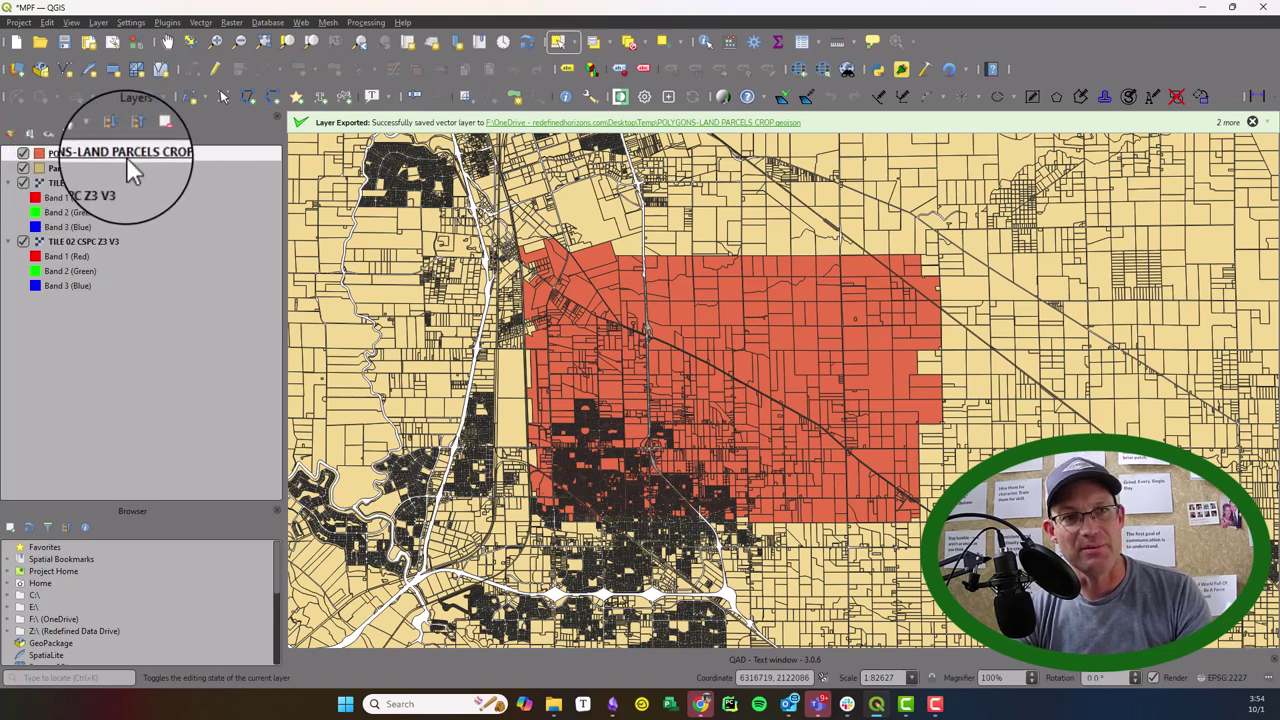
Remove the original Parcels layer and zoom in on the map.
{"action": "right_click", "coordinate": [78, 167]}
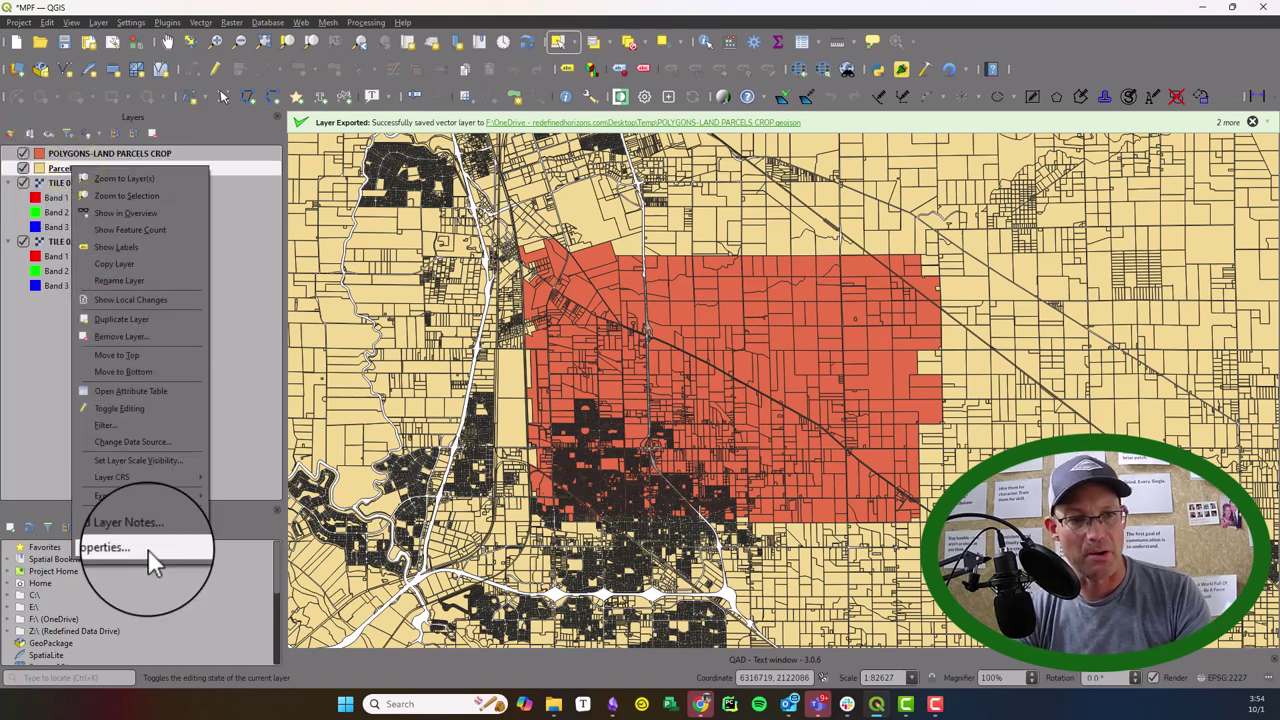
{"action": "left_click", "coordinate": [152, 335]}
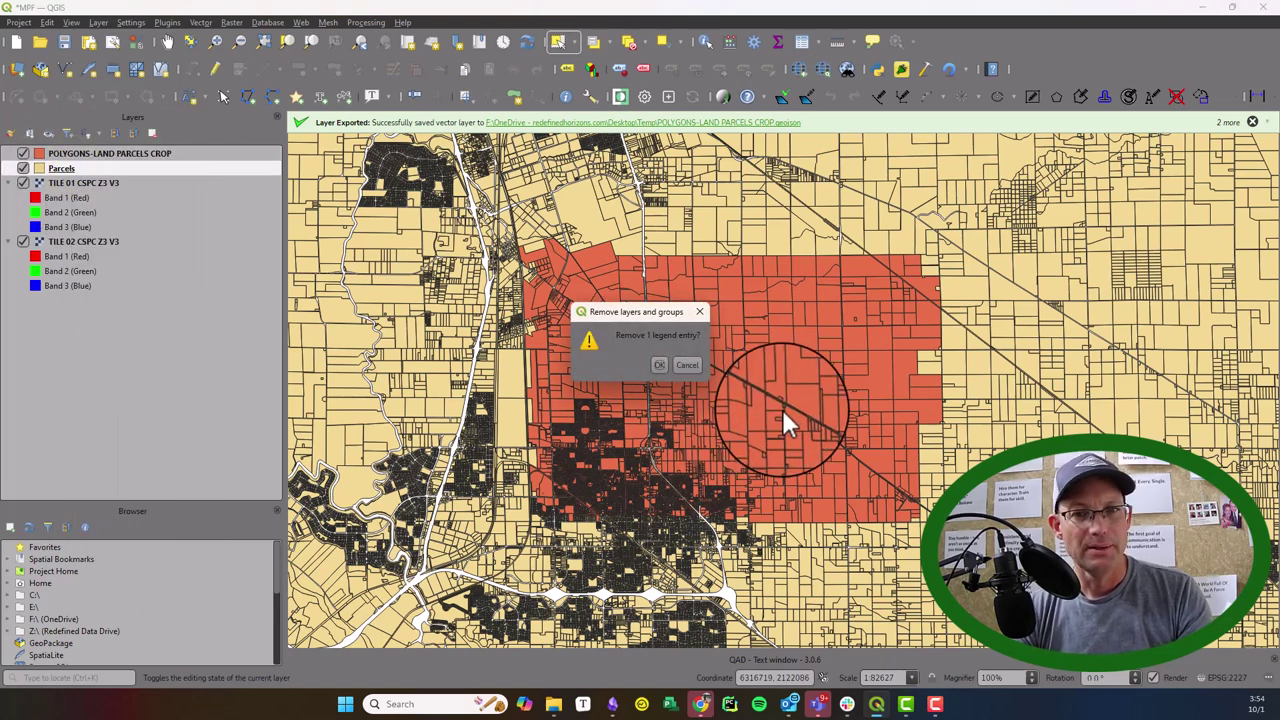
{"action": "left_click", "coordinate": [659, 364]}
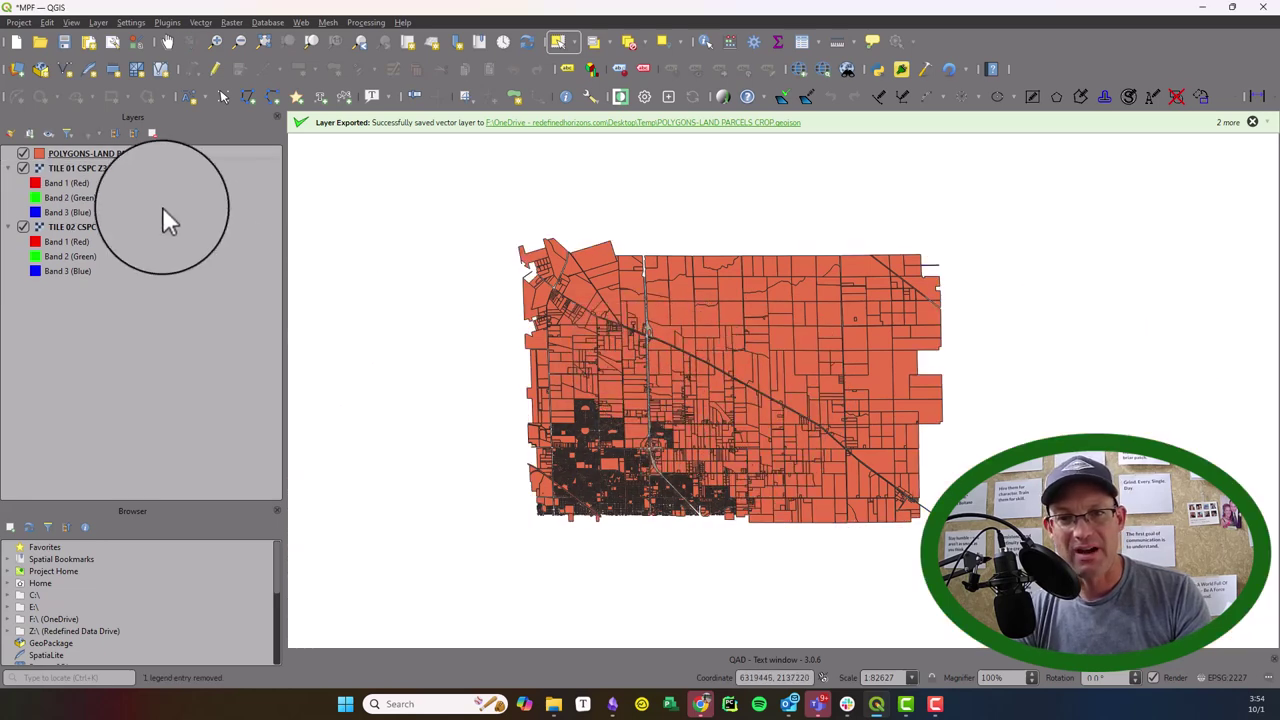
{"action": "scroll", "coordinate": [678, 393], "scroll_direction": "up", "scroll_amount": 1}
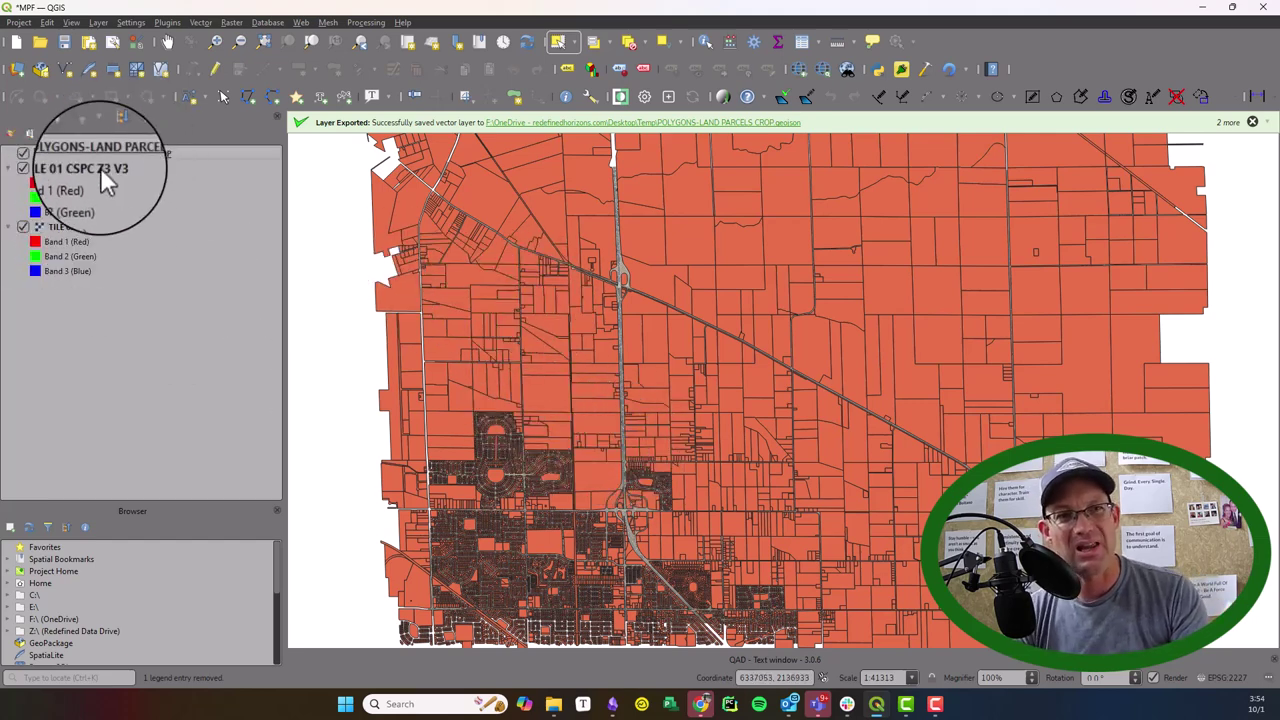
Add a group named USDA NAIP, move TILE 01 and TILE 02 into it, and collapse it.
{"action": "right_click", "coordinate": [104, 340]}
{"action": "left_click", "coordinate": [134, 350]}
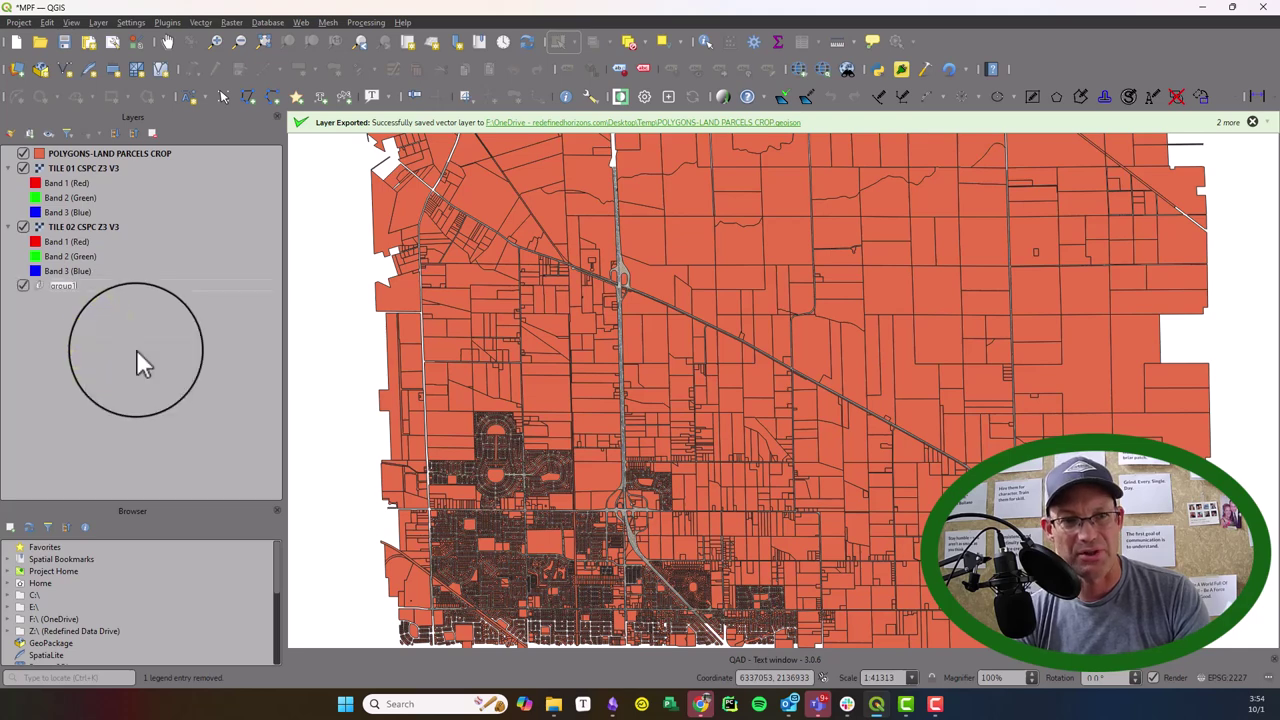
{"action": "type", "text": "da"}
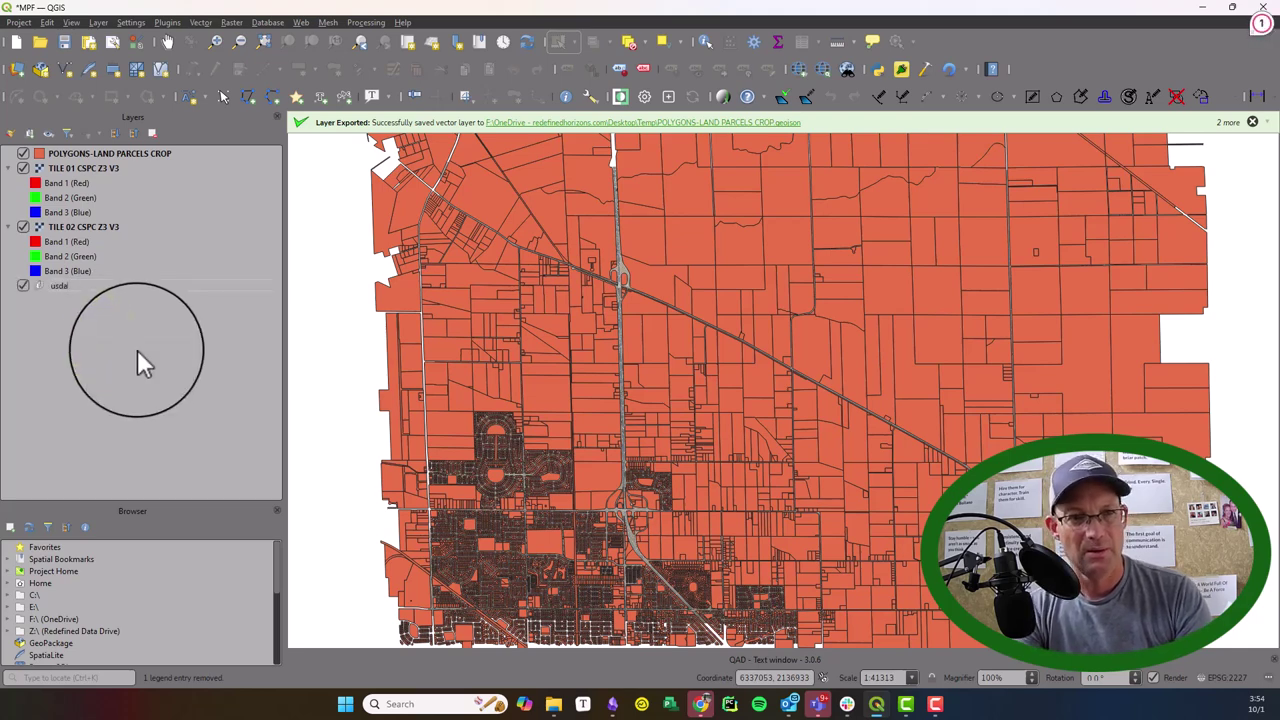
{"action": "type", "text": "USDA NAIP"}
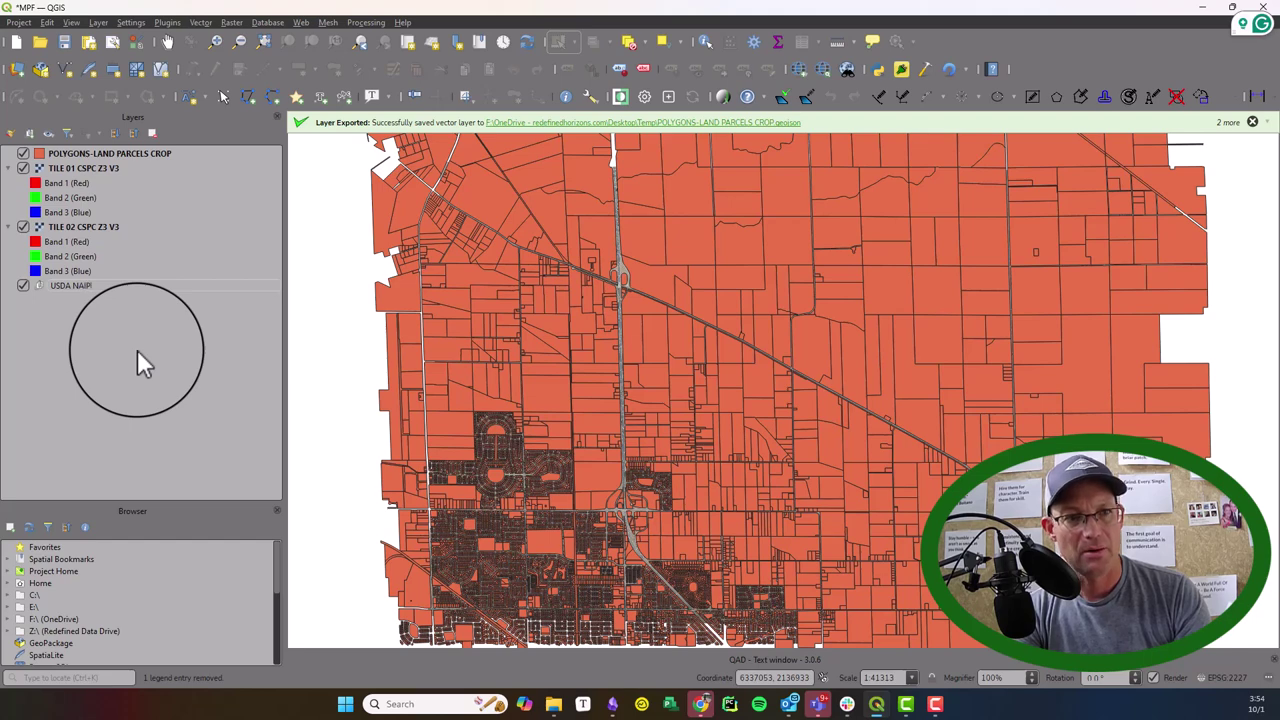
{"action": "key", "text": "Return"}
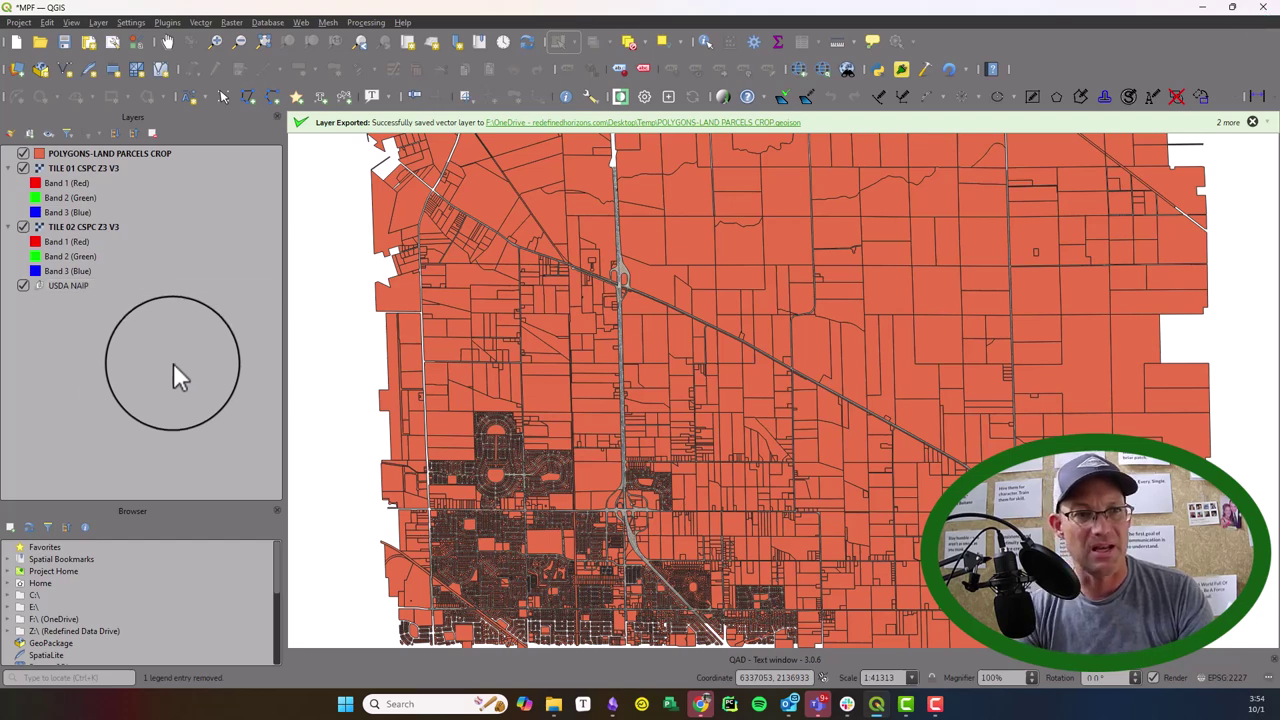
{"action": "left_click", "coordinate": [68, 165], "text": "ctrl"}
{"action": "left_click_drag", "start_coordinate": [68, 165], "coordinate": [64, 292]}
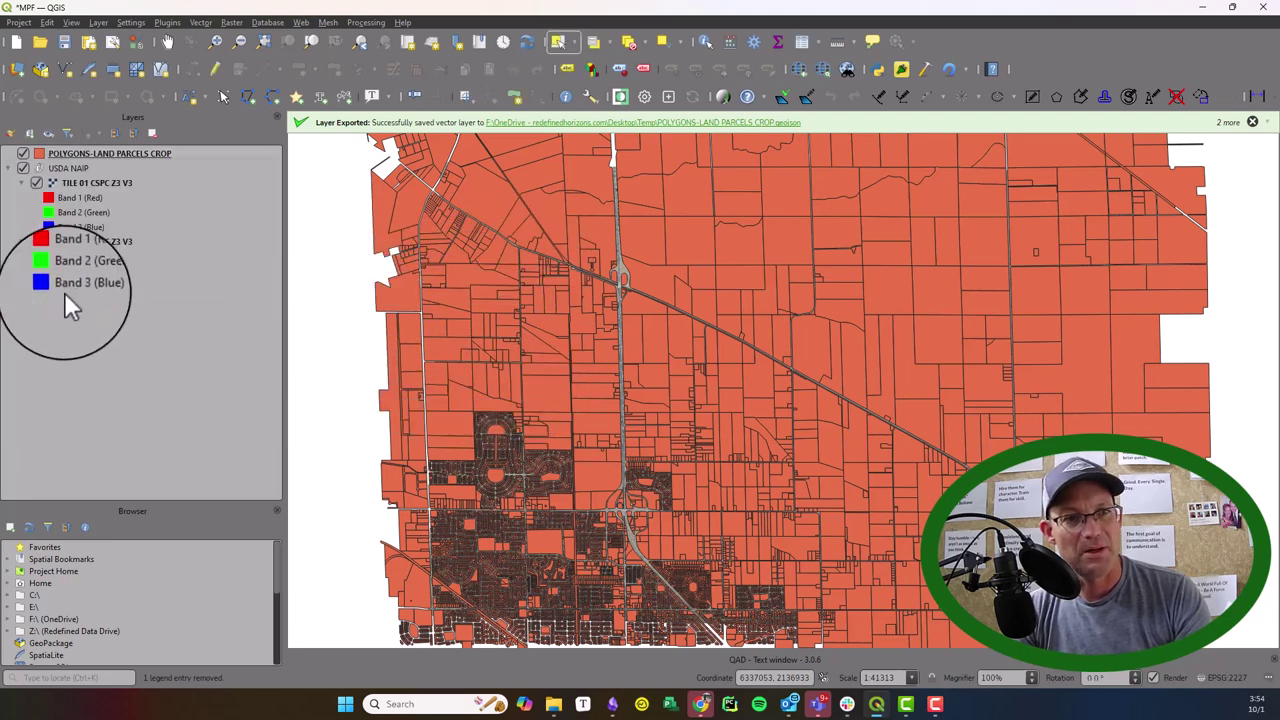
{"action": "left_click", "coordinate": [36, 172]}
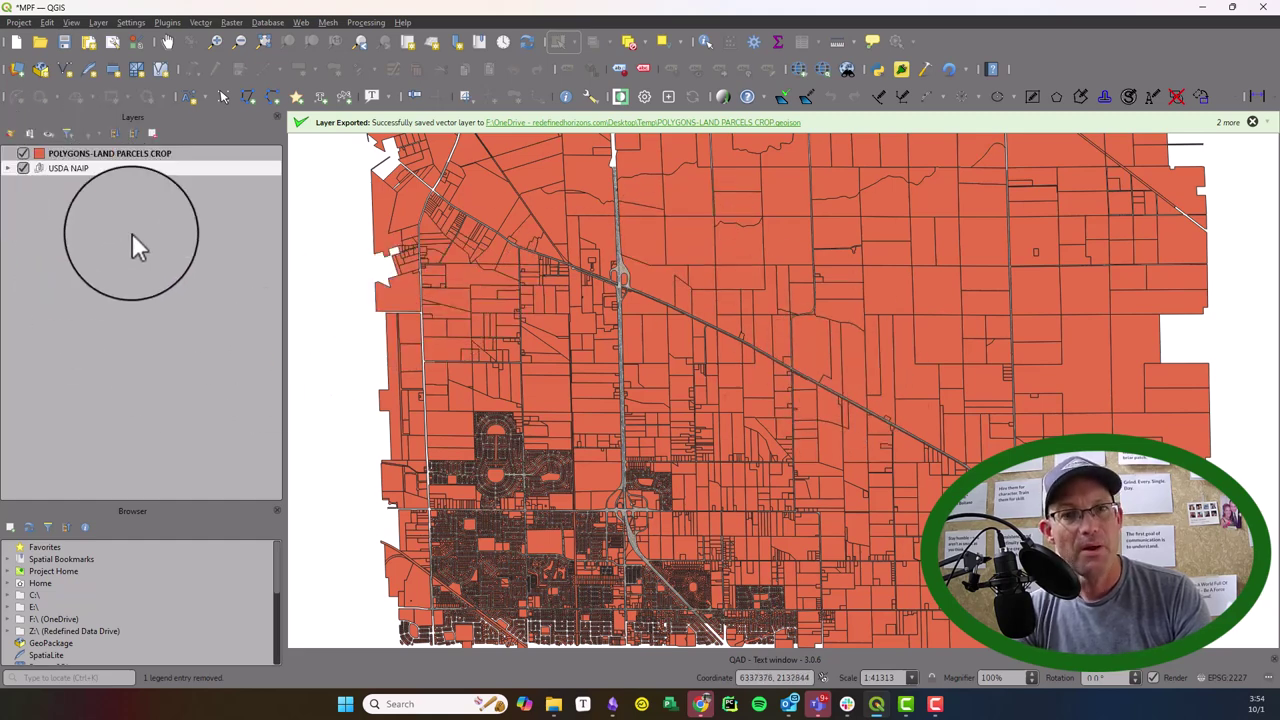
Set the parcel layer's Simple Fill colour to gray #9c93a0 at 60% opacity.
{"action": "right_click", "coordinate": [90, 151]}
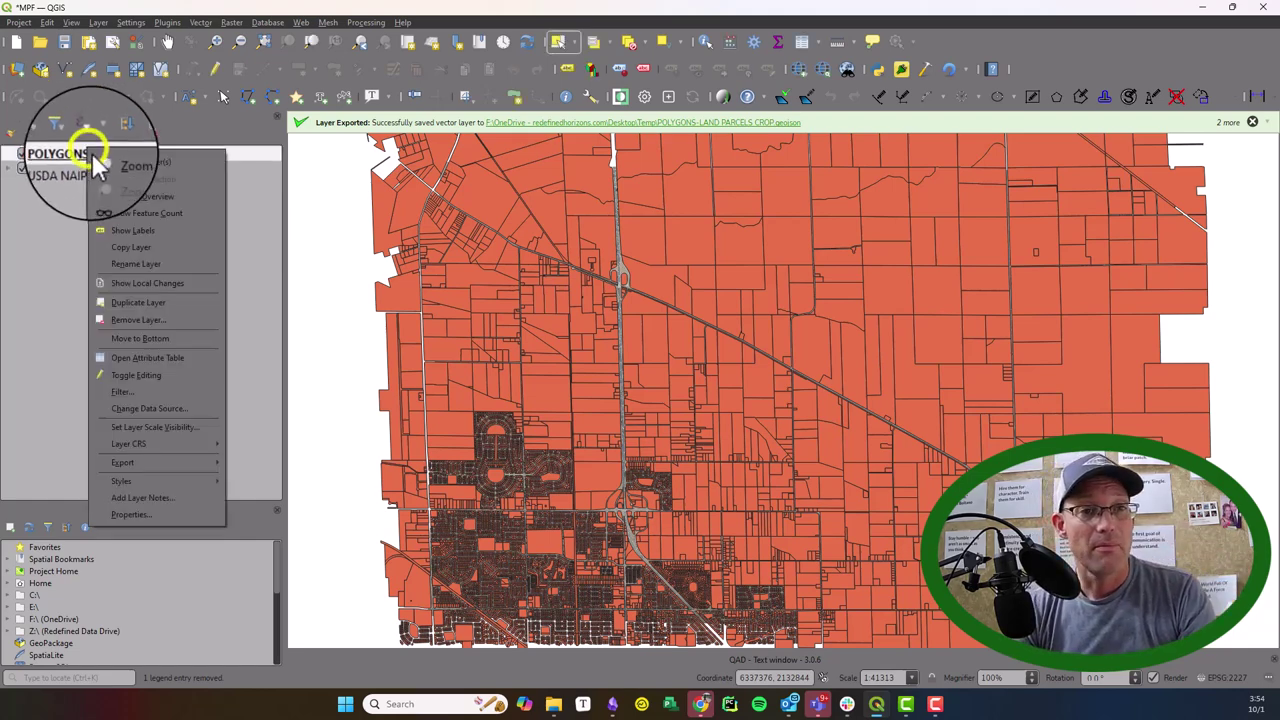
{"action": "left_click", "coordinate": [155, 522]}
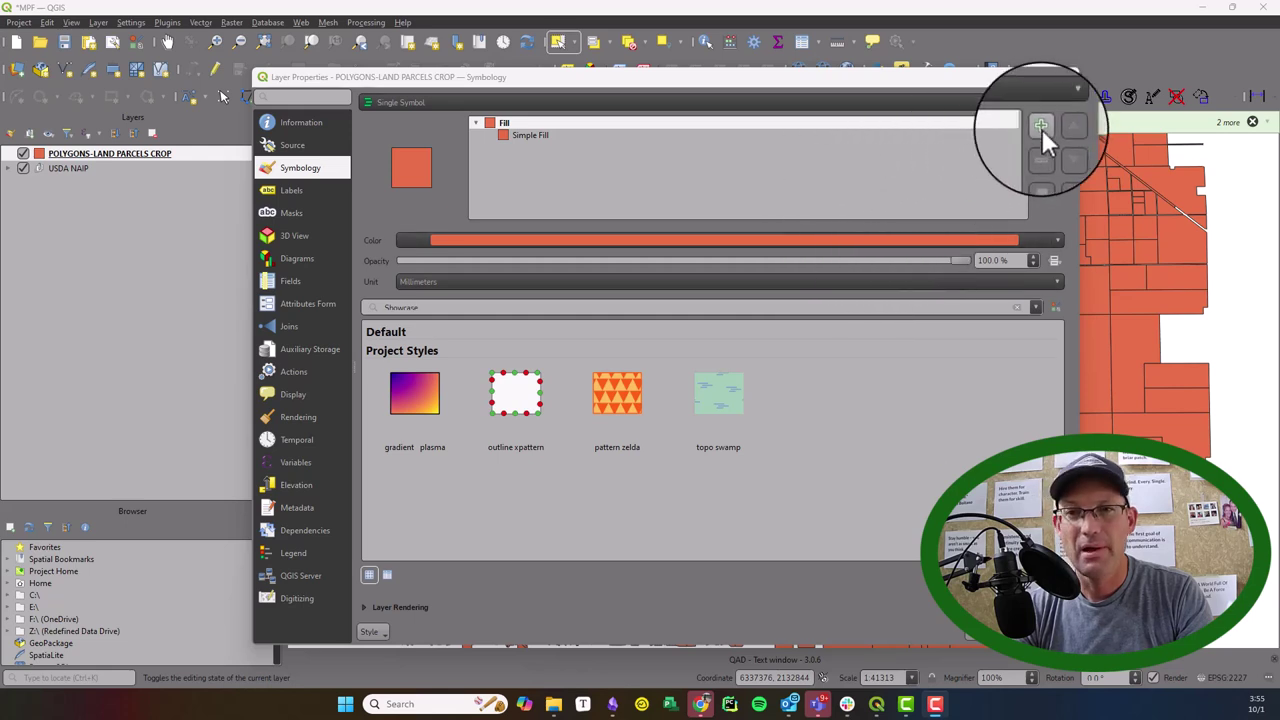
{"action": "left_click", "coordinate": [531, 135]}
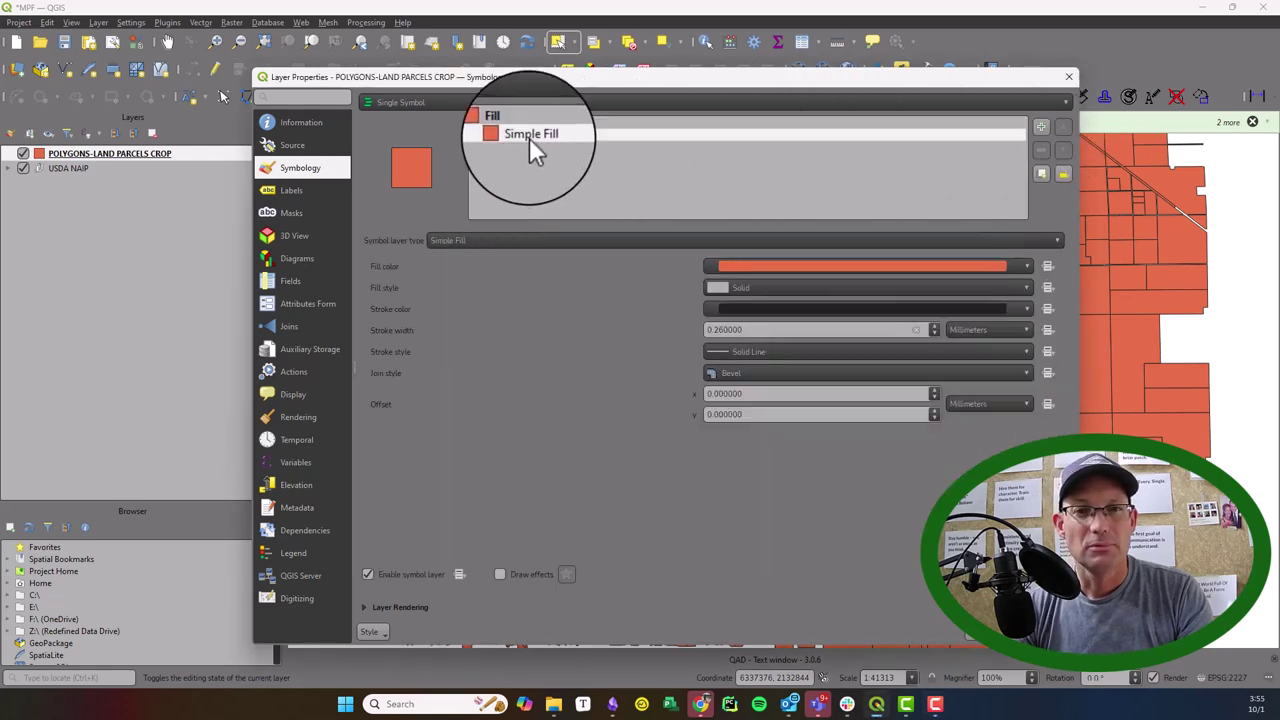
{"action": "left_click", "coordinate": [850, 267]}
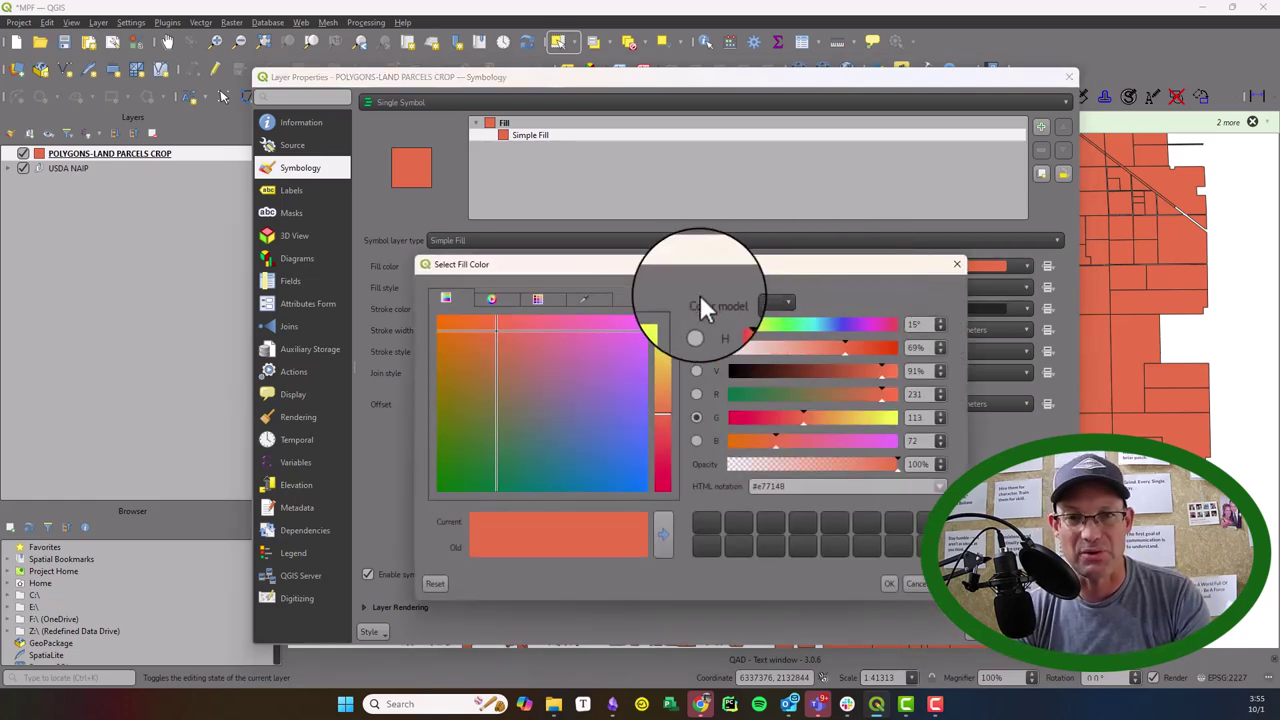
{"action": "left_click", "coordinate": [569, 386]}
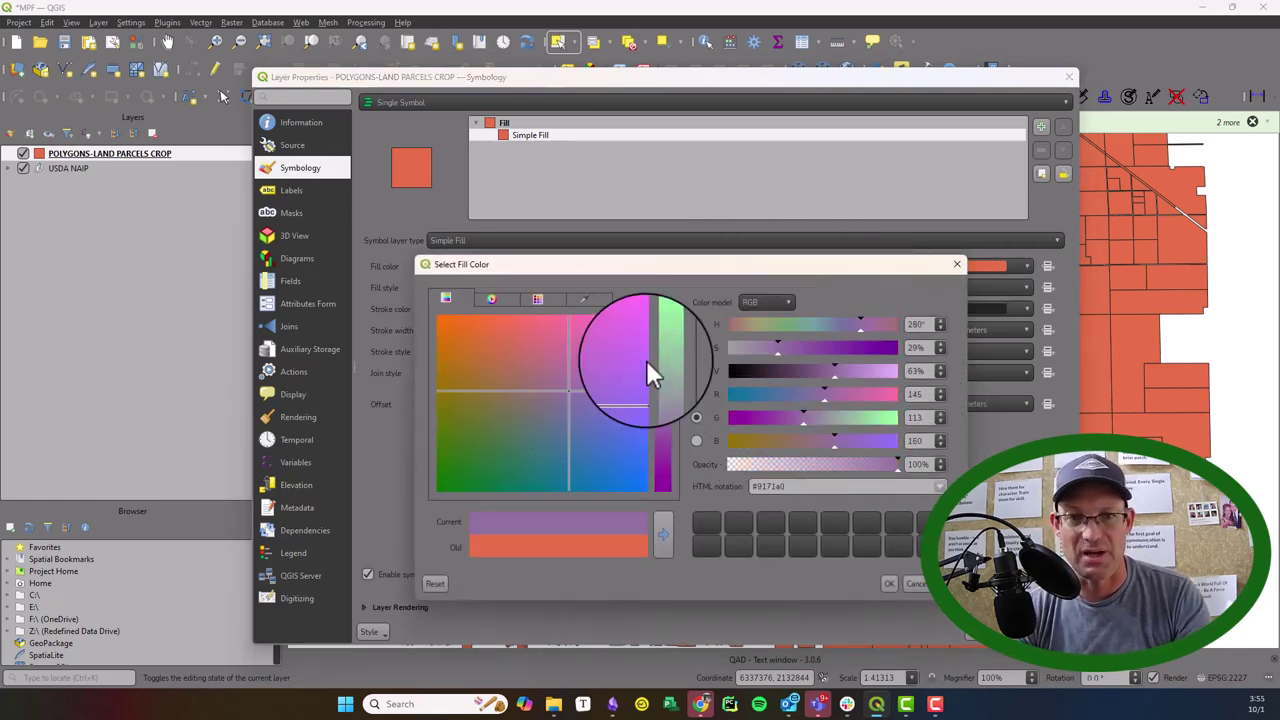
{"action": "left_click_drag", "start_coordinate": [762, 347], "coordinate": [747, 346]}
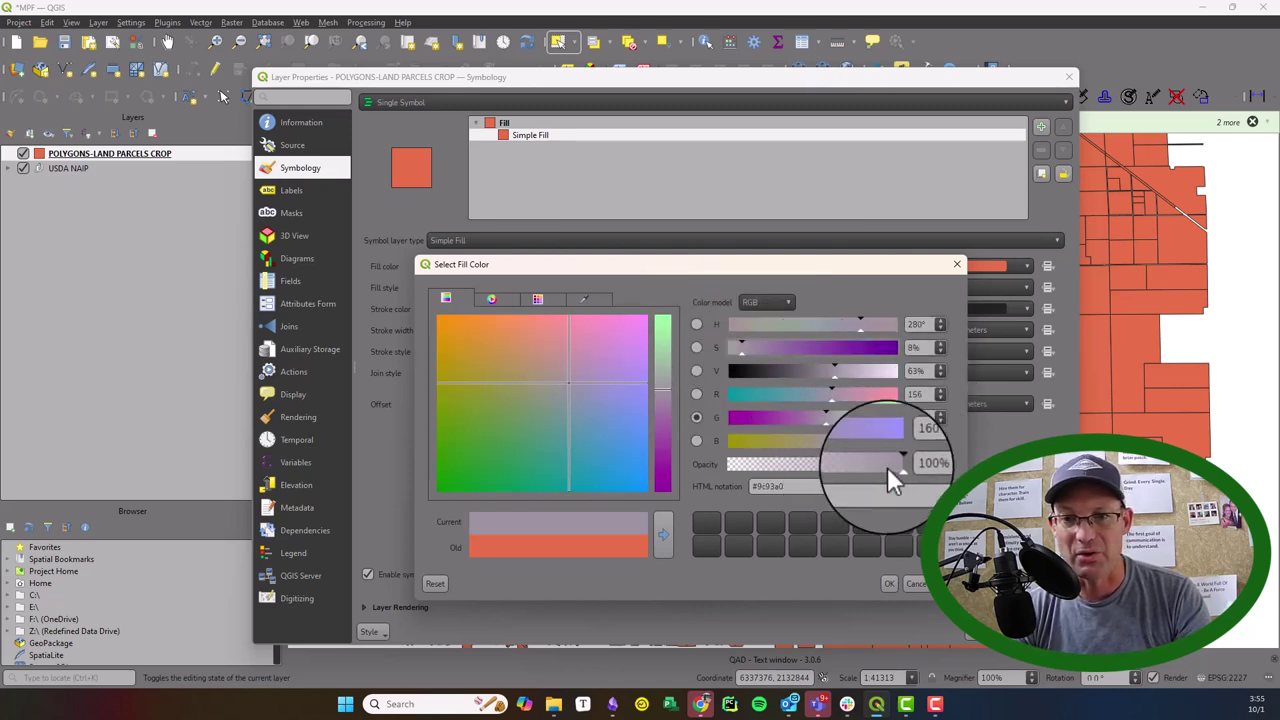
{"action": "left_click_drag", "start_coordinate": [898, 466], "coordinate": [828, 470]}
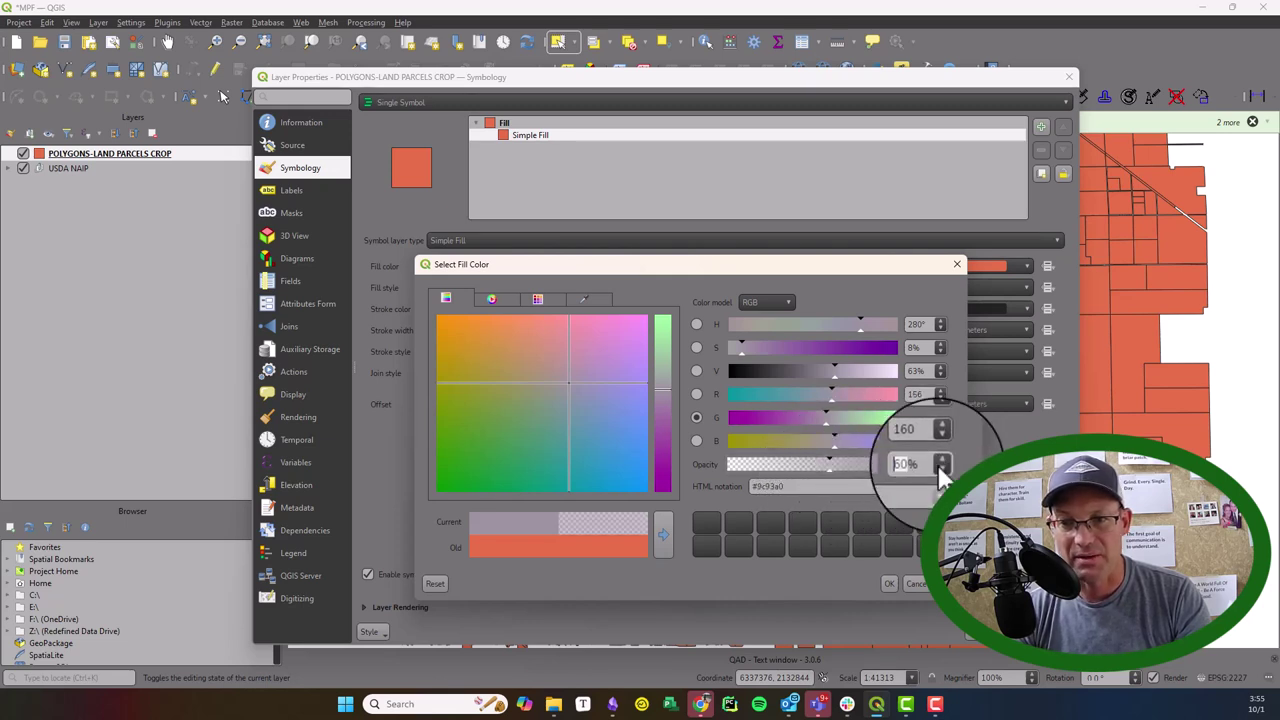
{"action": "left_click", "coordinate": [890, 583]}
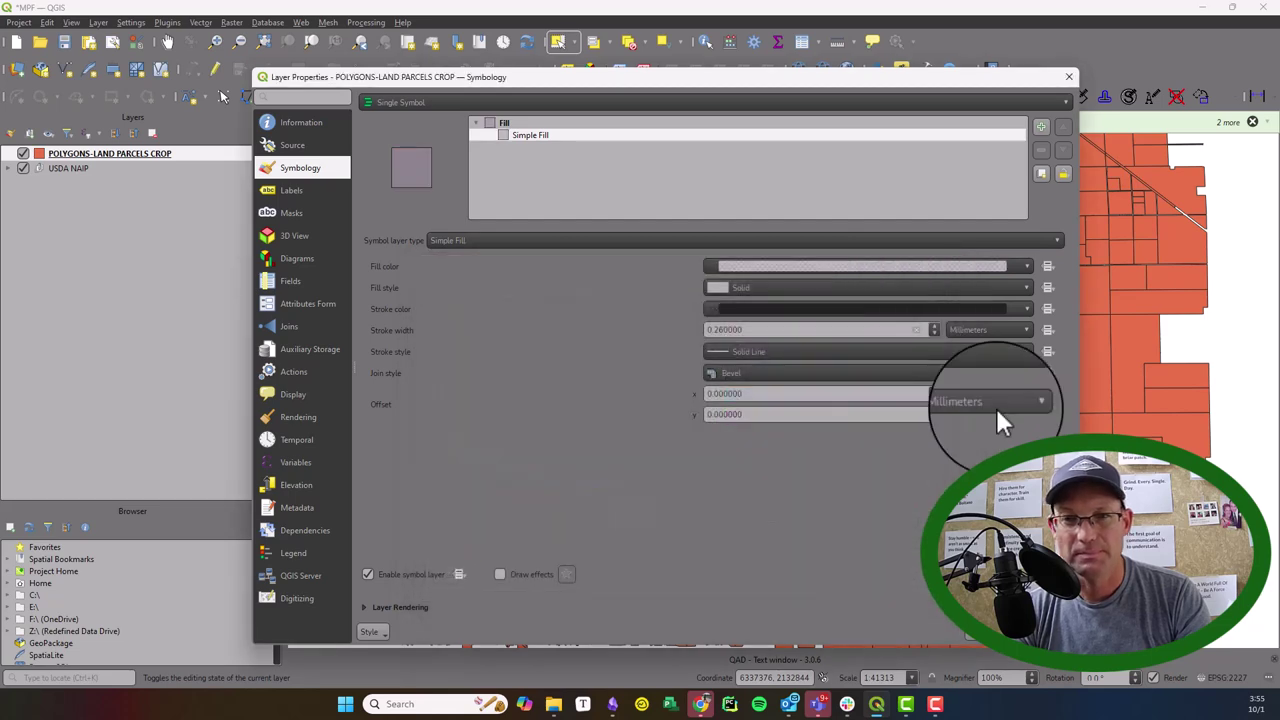
Turn on Single Labels from APN_CHR in Dosis font, size 12.
{"action": "left_click", "coordinate": [308, 193]}
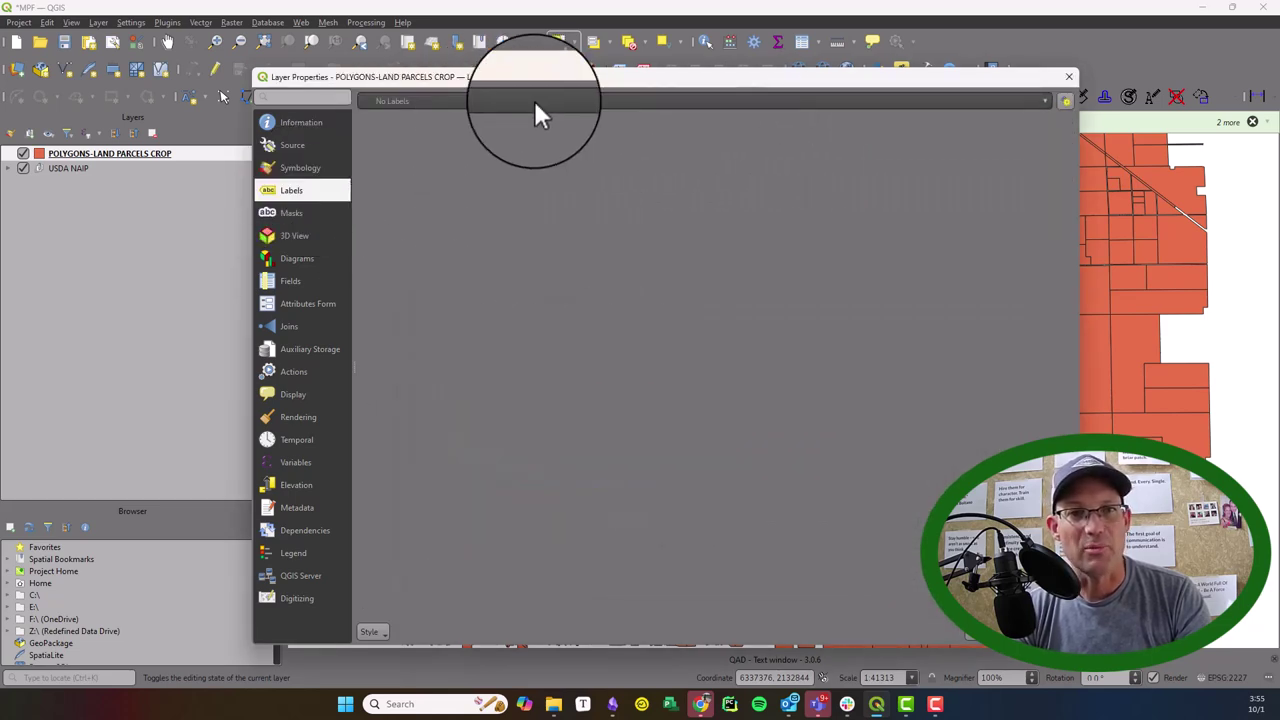
{"action": "left_click", "coordinate": [536, 105]}
{"action": "left_click", "coordinate": [527, 122]}
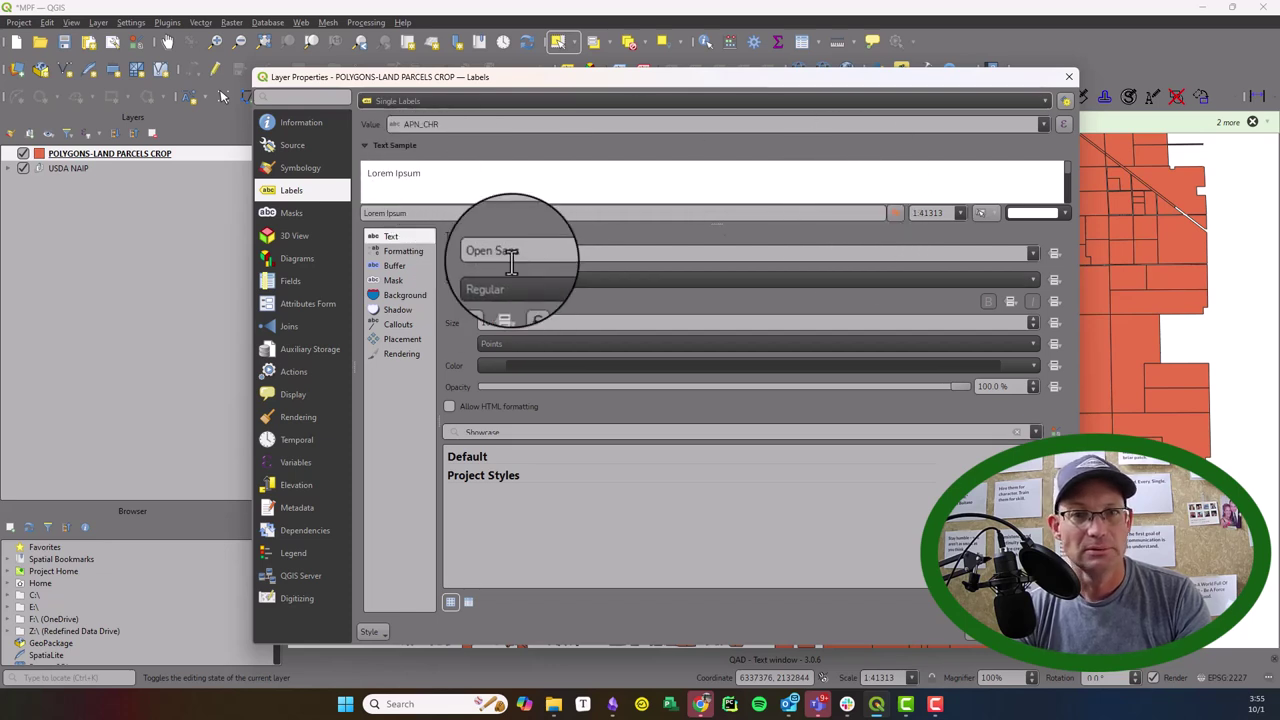
{"action": "left_click", "coordinate": [1031, 253]}
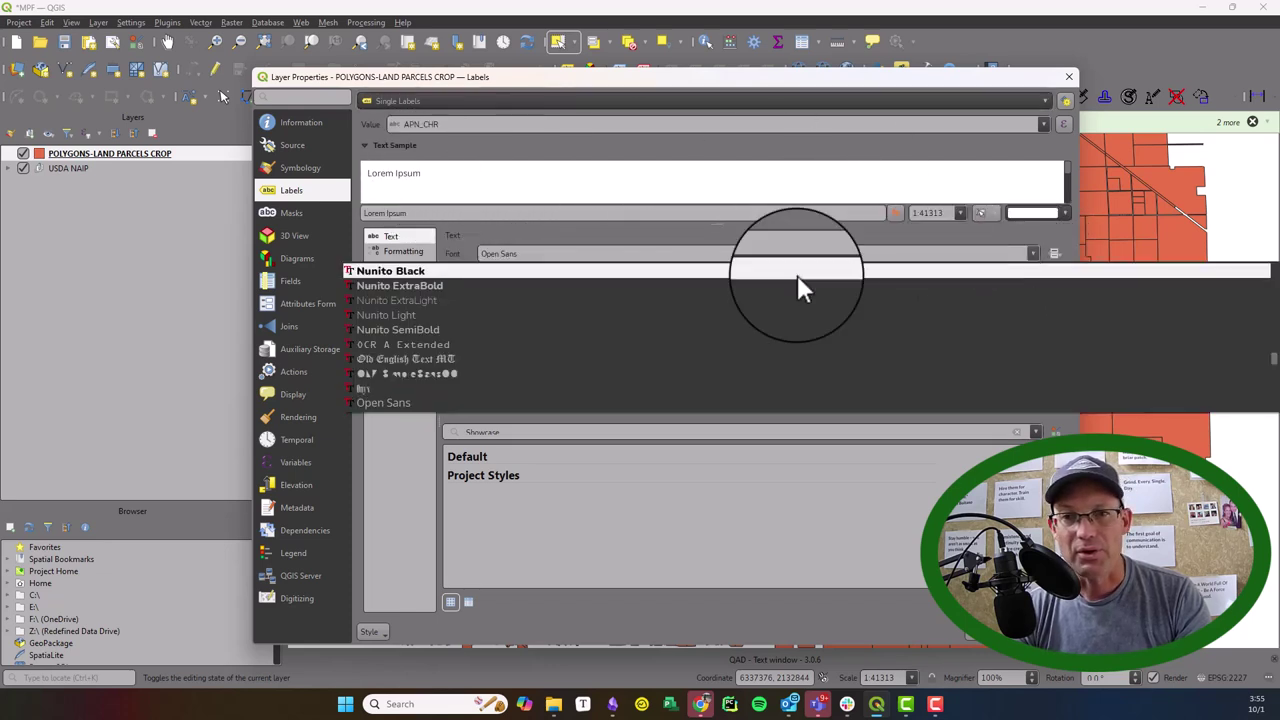
{"action": "scroll", "coordinate": [543, 318], "scroll_direction": "up", "scroll_amount": 15}
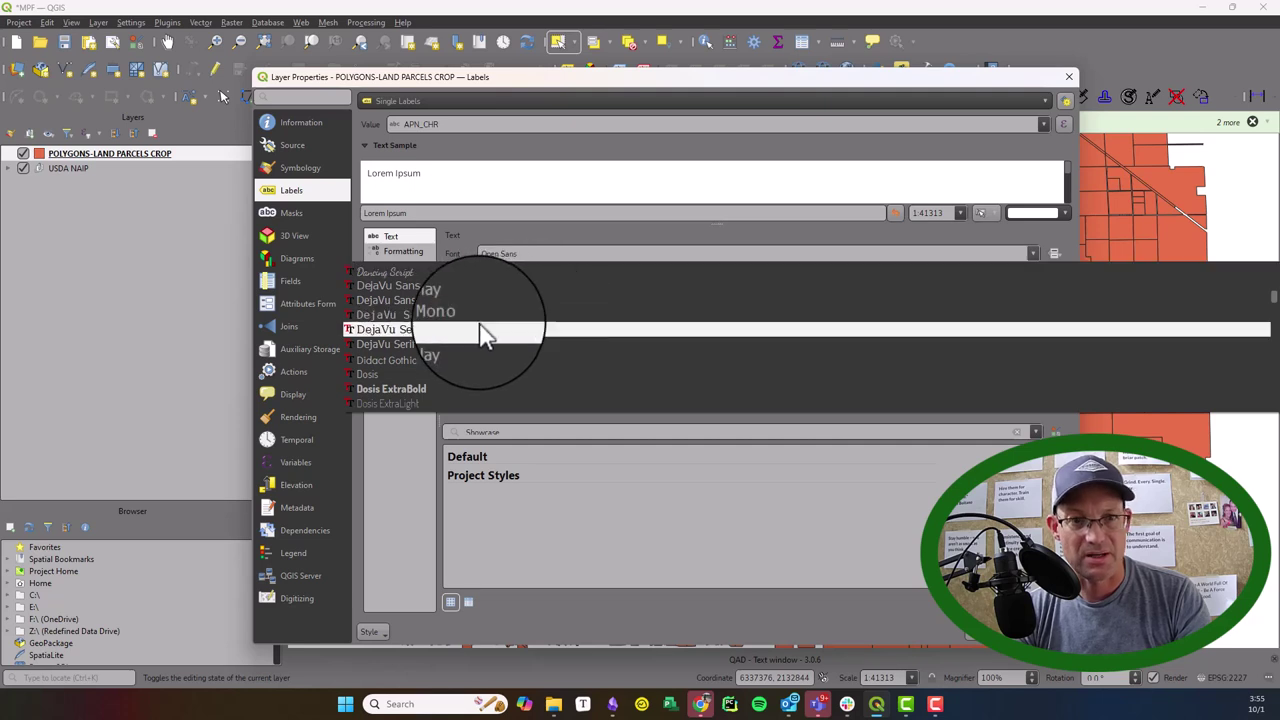
{"action": "left_click", "coordinate": [457, 343]}
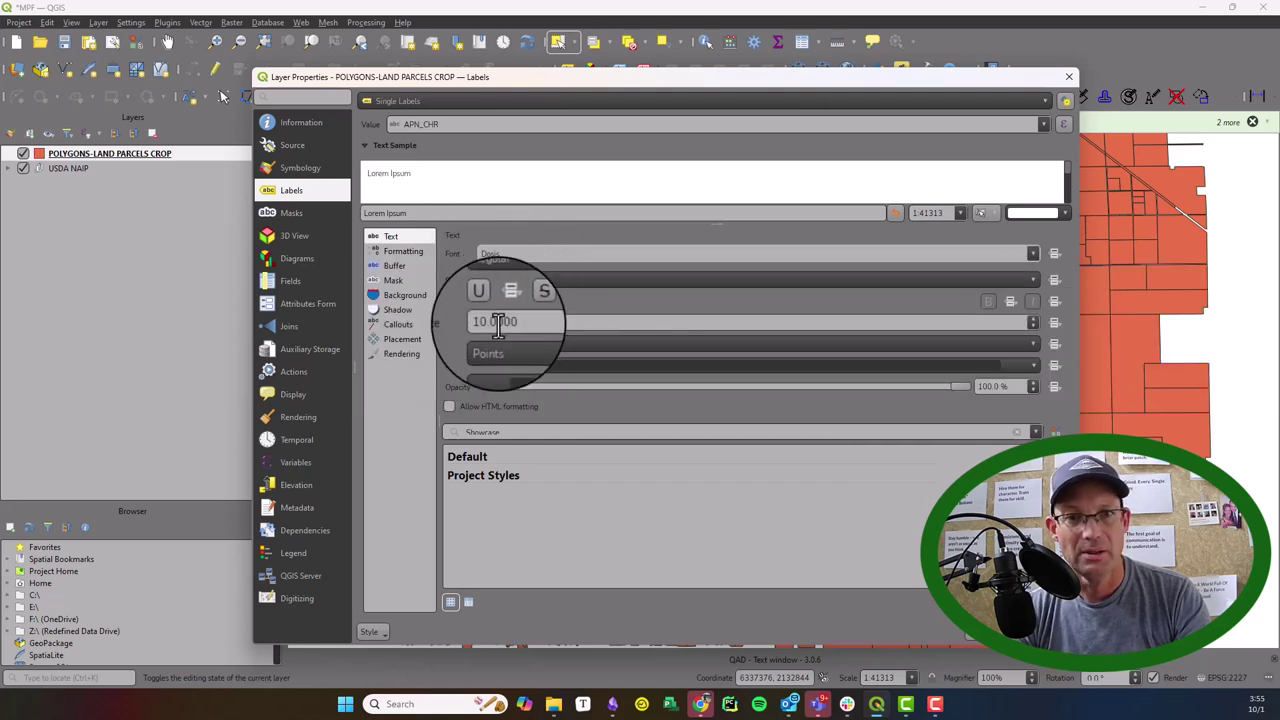
{"action": "type", "text": "12"}
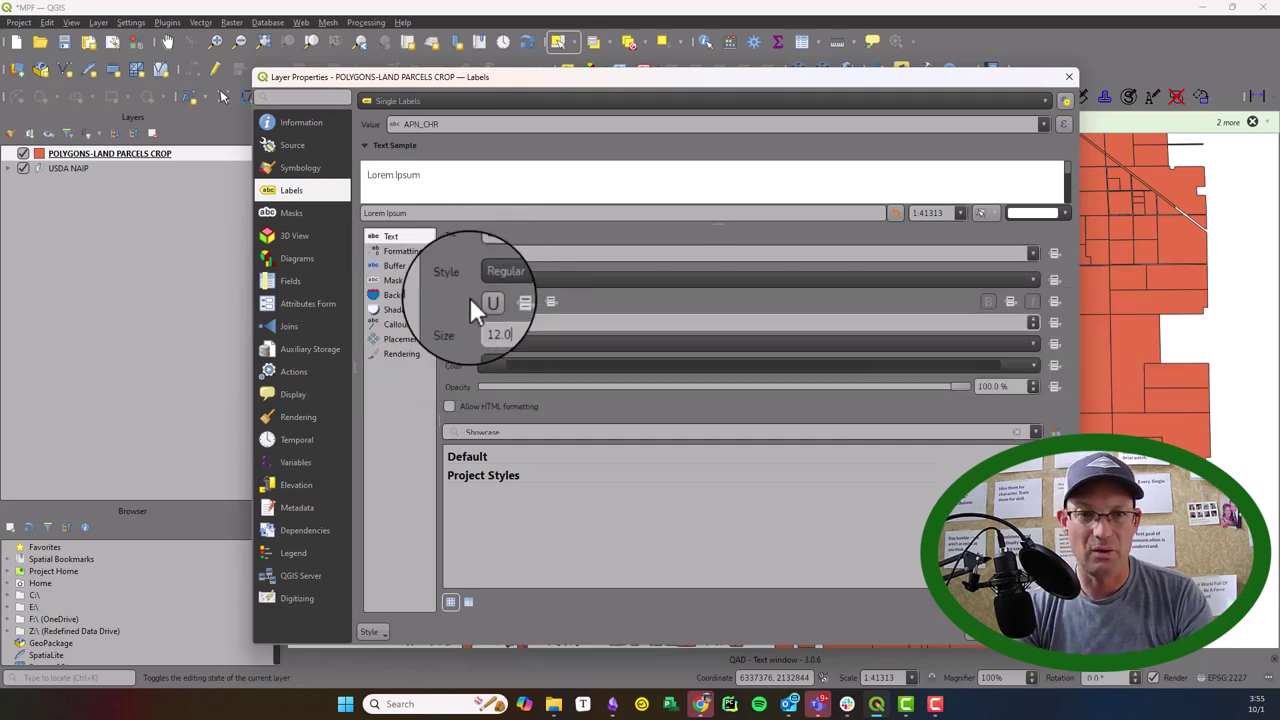
Add a 3-pixel white text buffer around the parcel labels.
{"action": "left_click", "coordinate": [395, 266]}
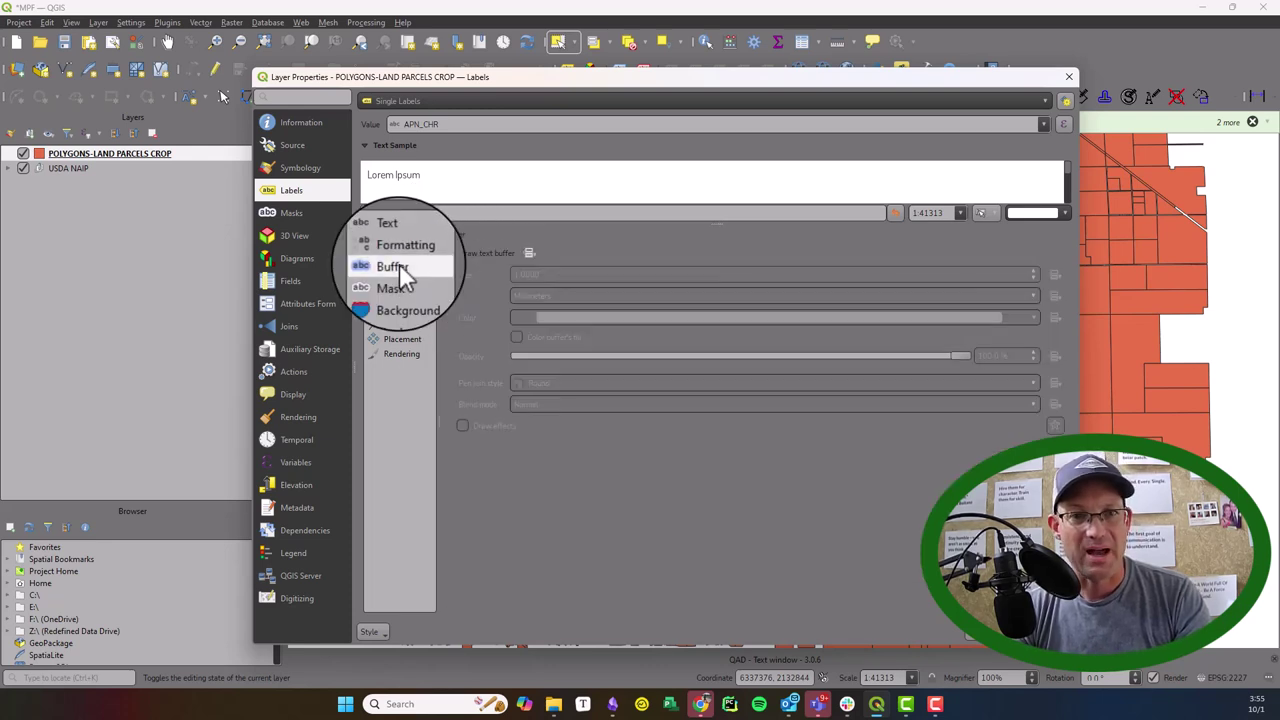
{"action": "left_click", "coordinate": [488, 252]}
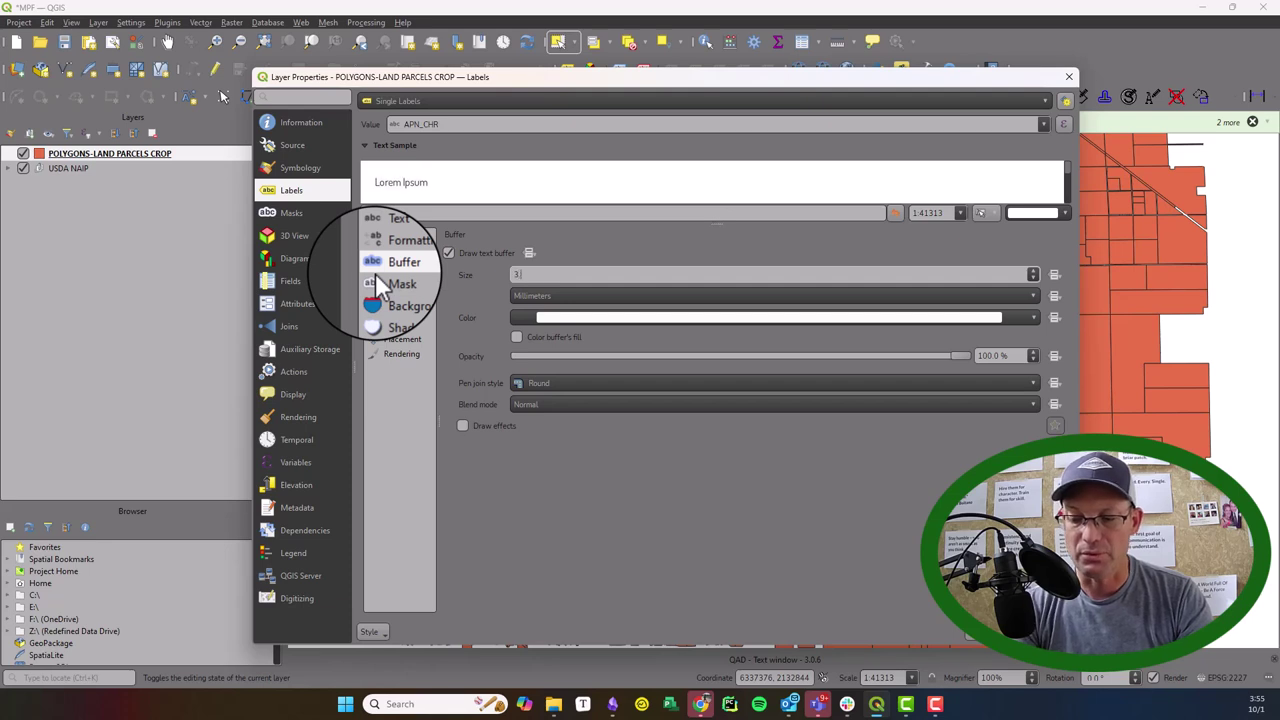
{"action": "left_click", "coordinate": [743, 295]}
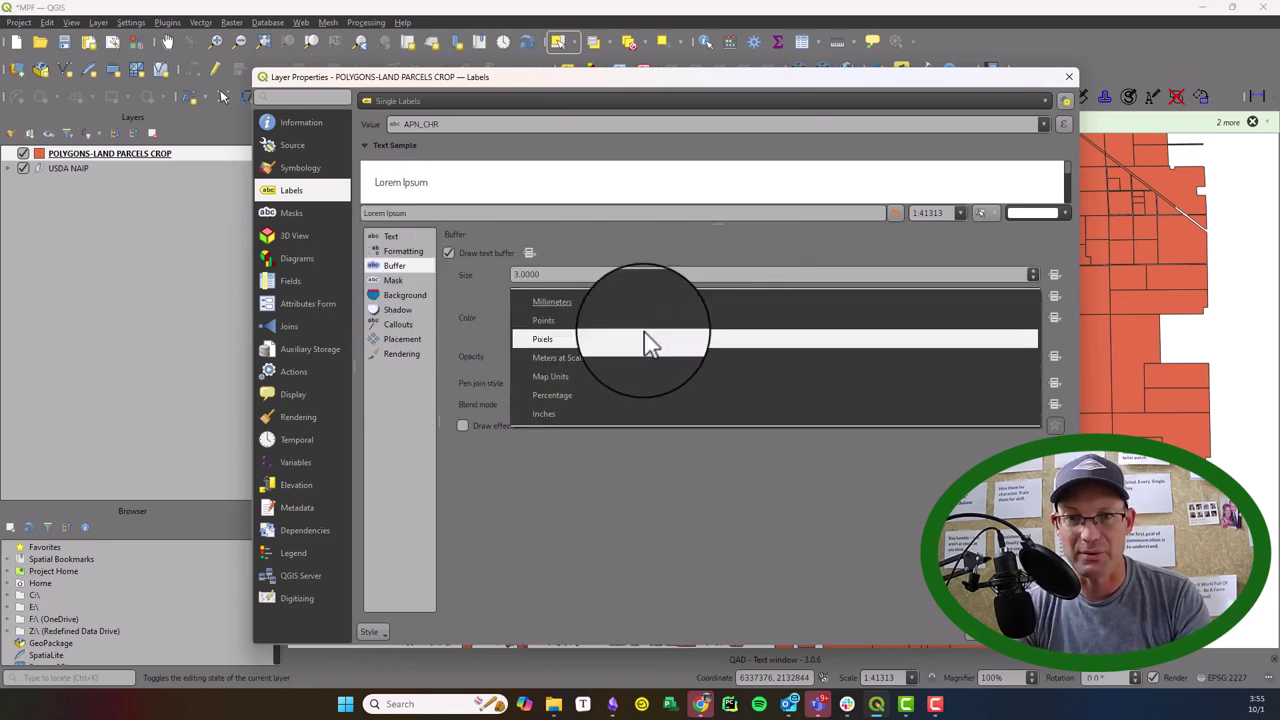
{"action": "left_click", "coordinate": [645, 341]}
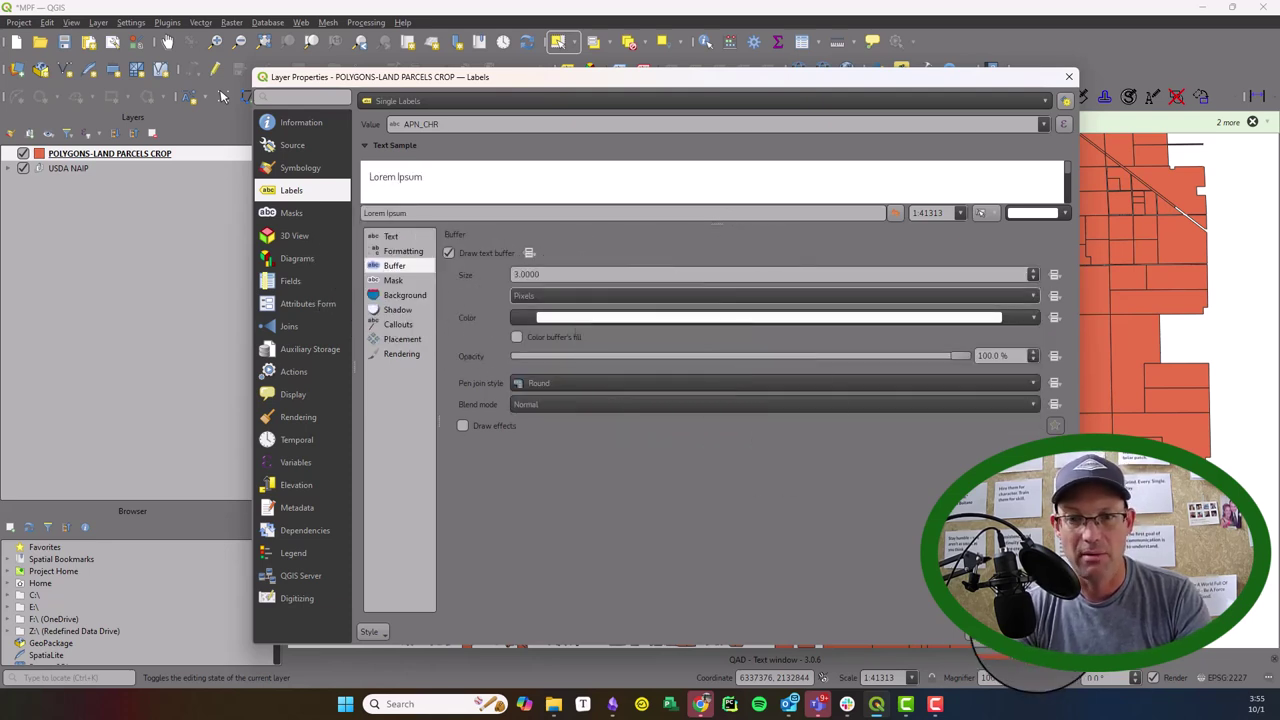
Apply the APN labels, zoom in to check them, and reopen the parcel layer's properties.
{"action": "left_click", "coordinate": [973, 633]}
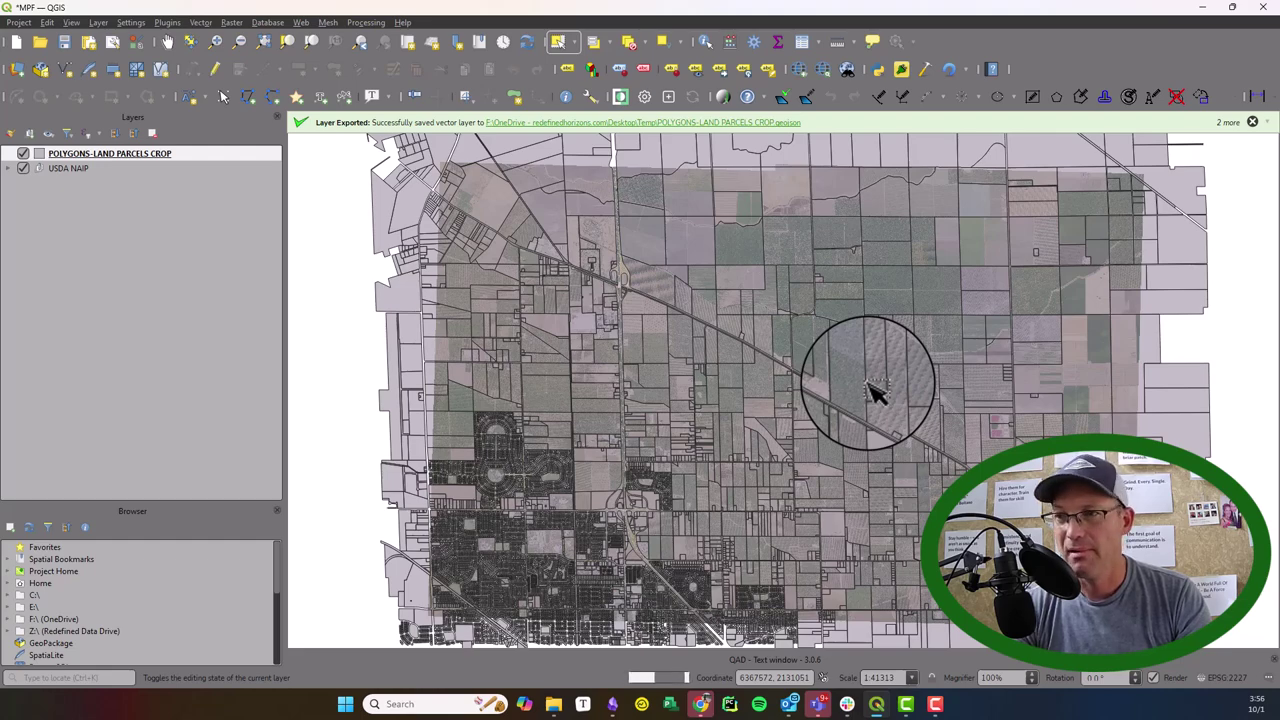
{"action": "scroll", "coordinate": [871, 393], "scroll_direction": "up", "scroll_amount": 2}
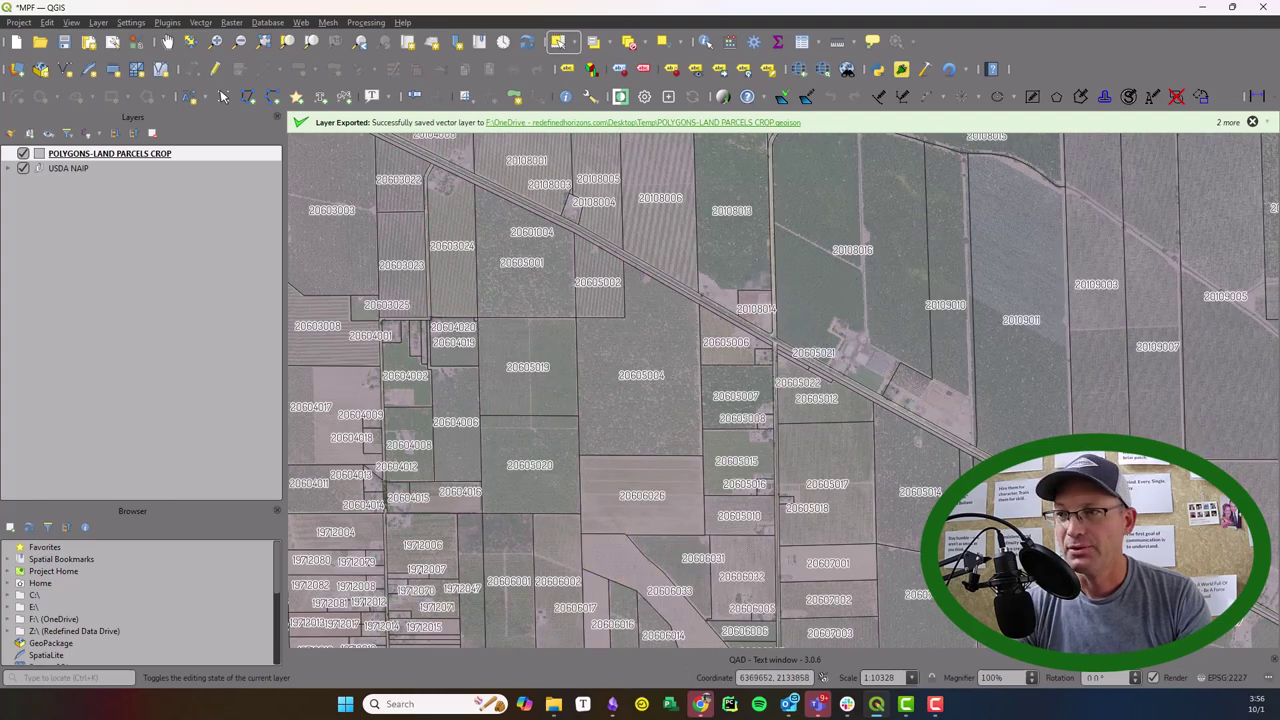
{"action": "scroll", "coordinate": [580, 262], "scroll_direction": "up", "scroll_amount": 1}
{"action": "left_click_drag", "start_coordinate": [557, 250], "coordinate": [808, 498]}
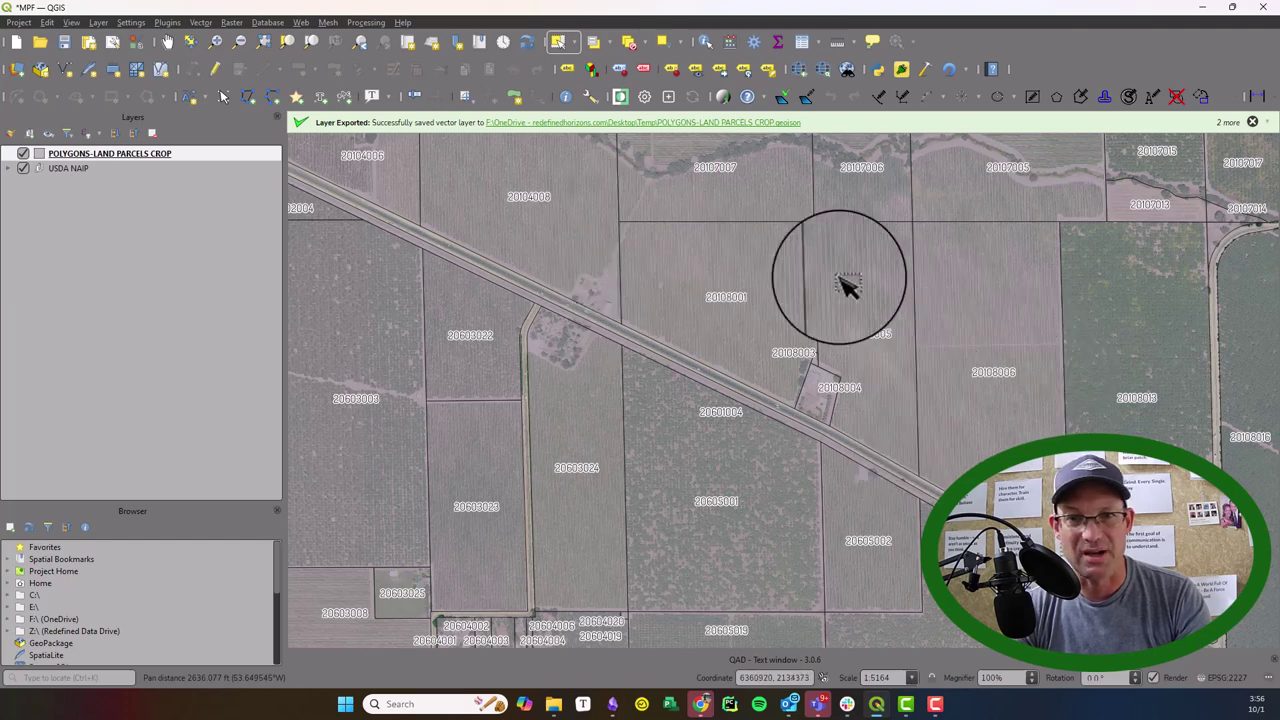
{"action": "right_click", "coordinate": [138, 153]}
{"action": "left_click", "coordinate": [214, 520]}
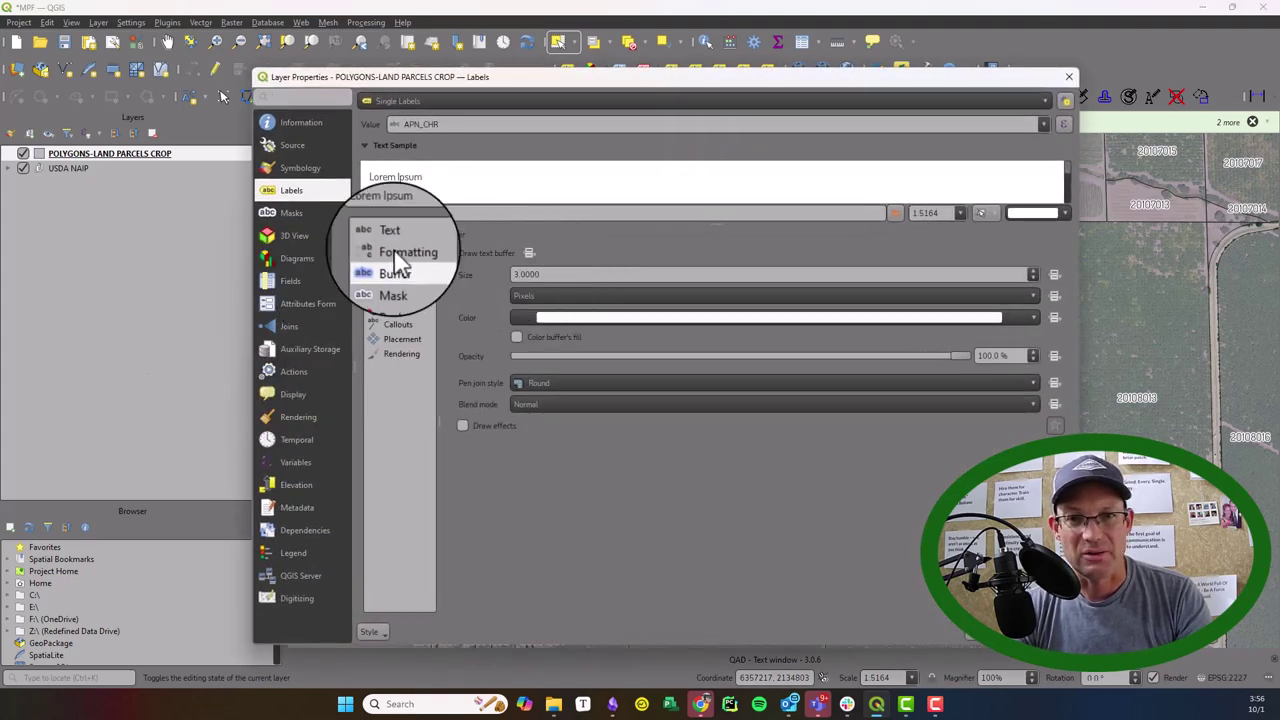
Give the parcel Simple Fill a 3.0-pixel stroke with Round join style and apply.
{"action": "left_click", "coordinate": [289, 145]}
{"action": "left_click", "coordinate": [291, 166]}
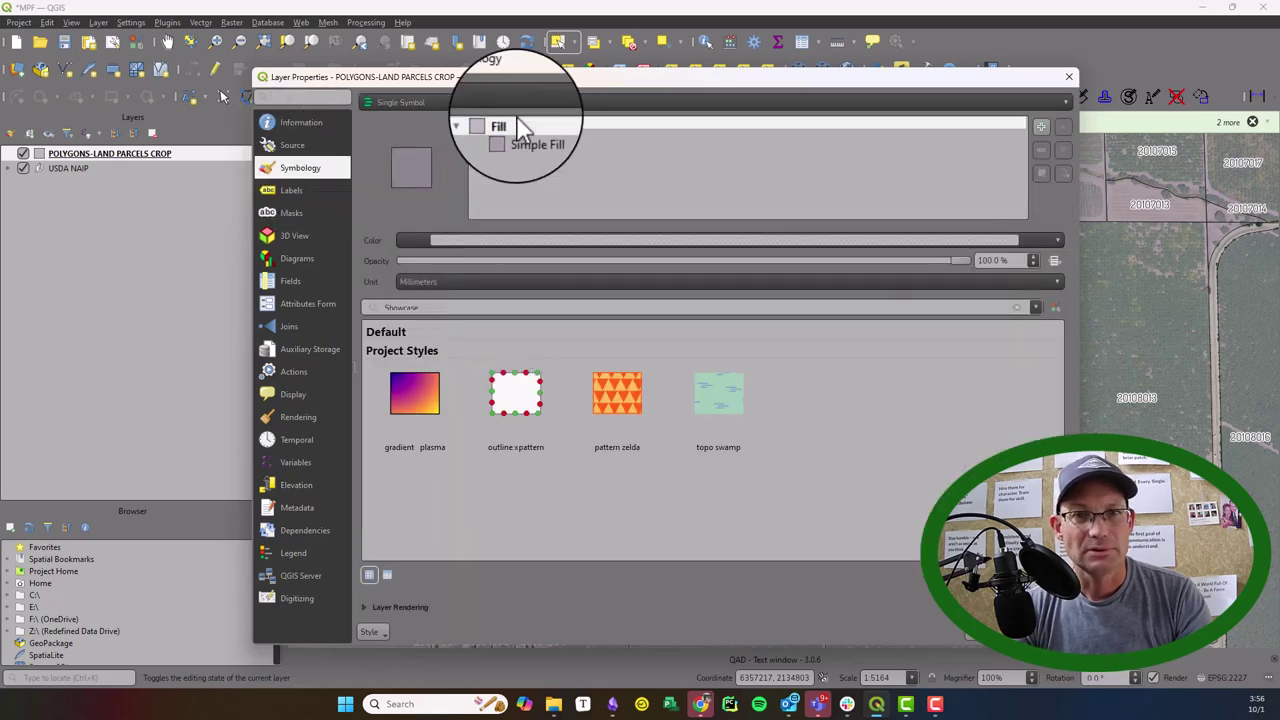
{"action": "left_click", "coordinate": [515, 135]}
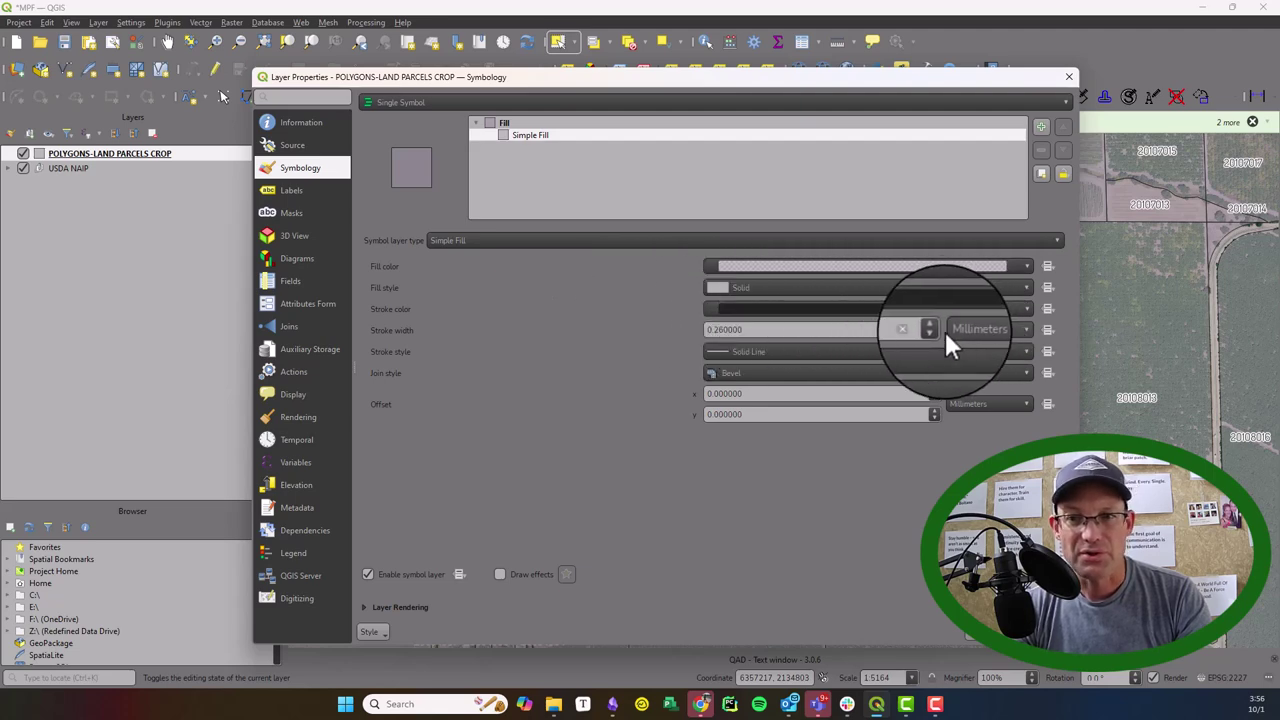
{"action": "key", "text": "ctrl+a"}
{"action": "type", "text": "3.0"}
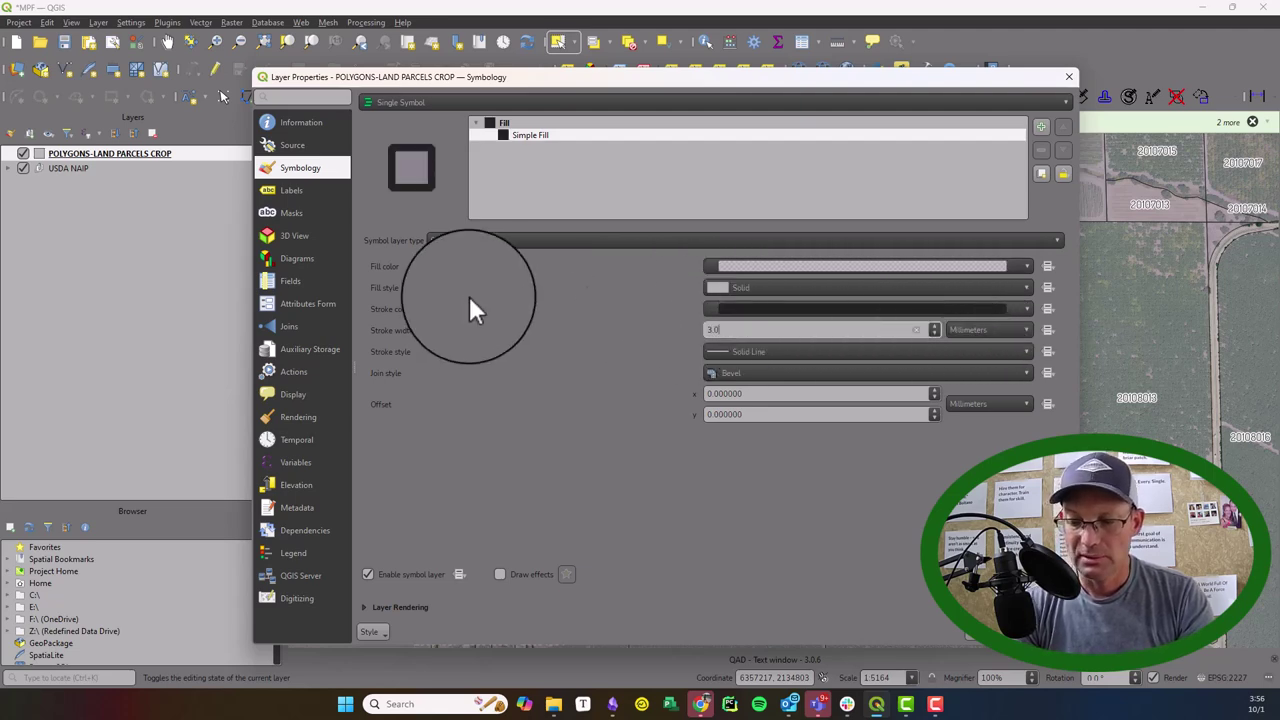
{"action": "left_click", "coordinate": [980, 329]}
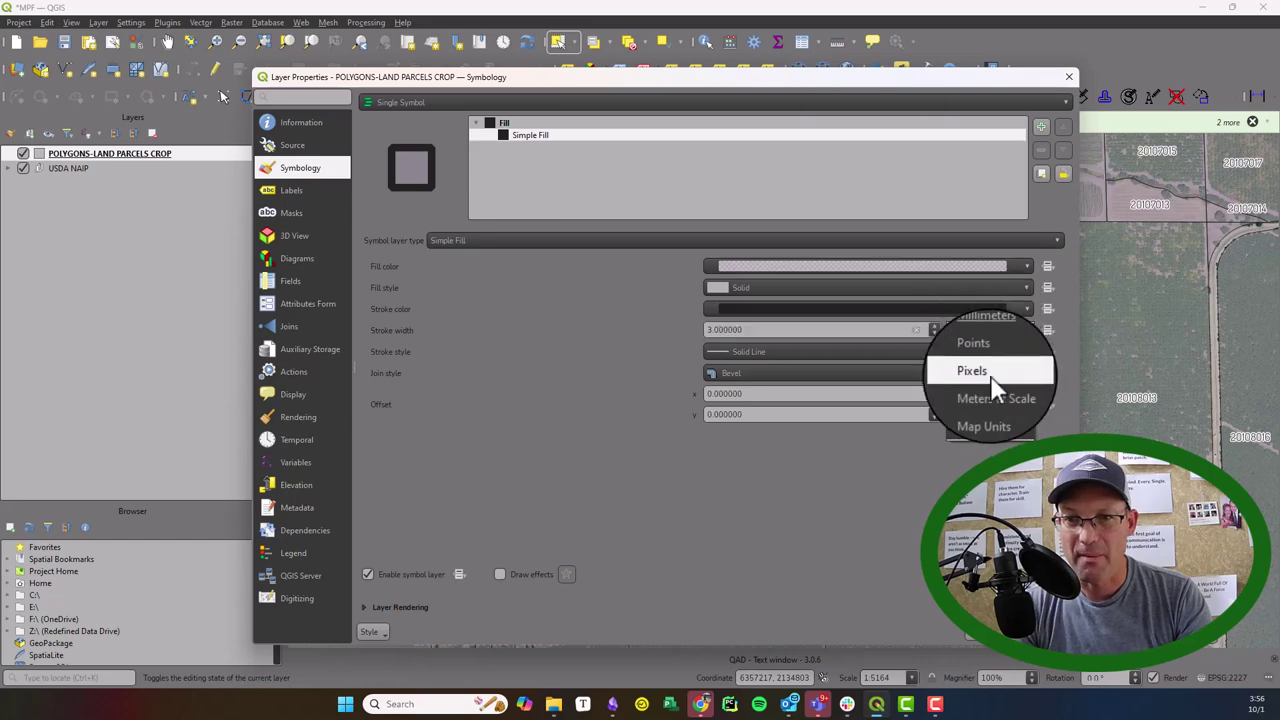
{"action": "left_click", "coordinate": [971, 371]}
{"action": "left_click", "coordinate": [880, 375]}
{"action": "left_click", "coordinate": [829, 419]}
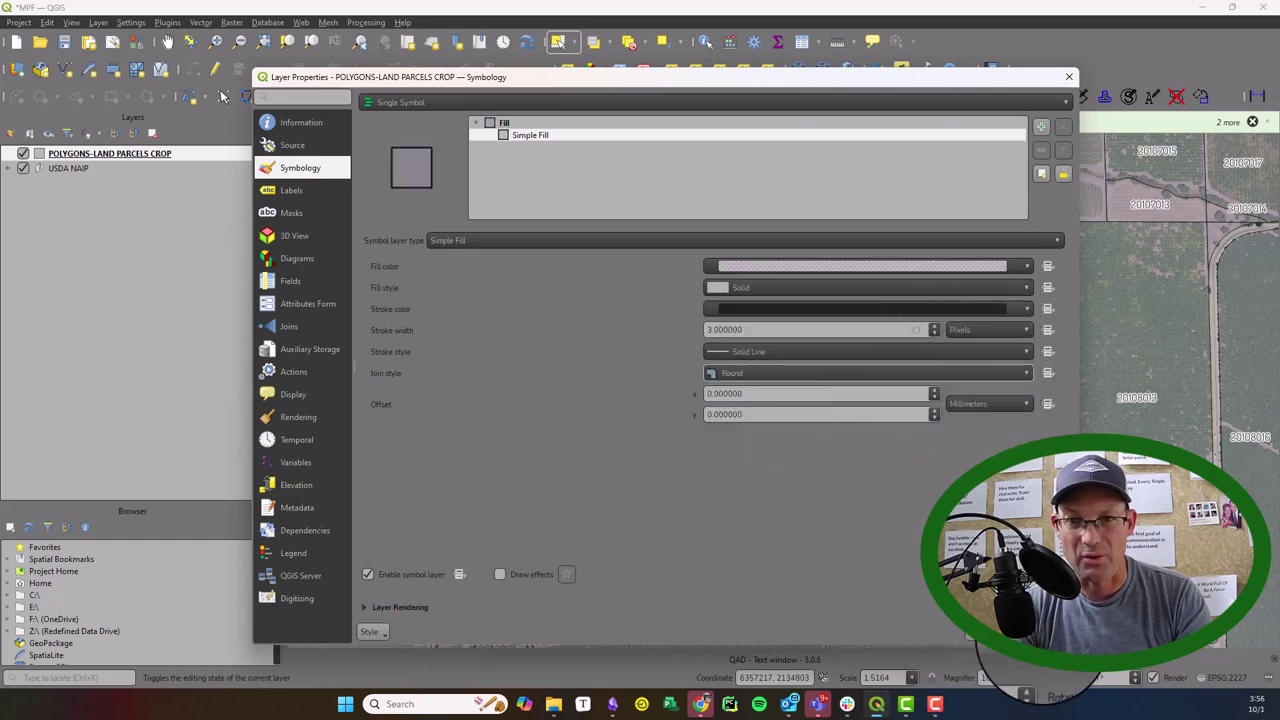
{"action": "left_click", "coordinate": [978, 632]}
{"action": "scroll", "coordinate": [726, 360], "scroll_direction": "down", "scroll_amount": 1}
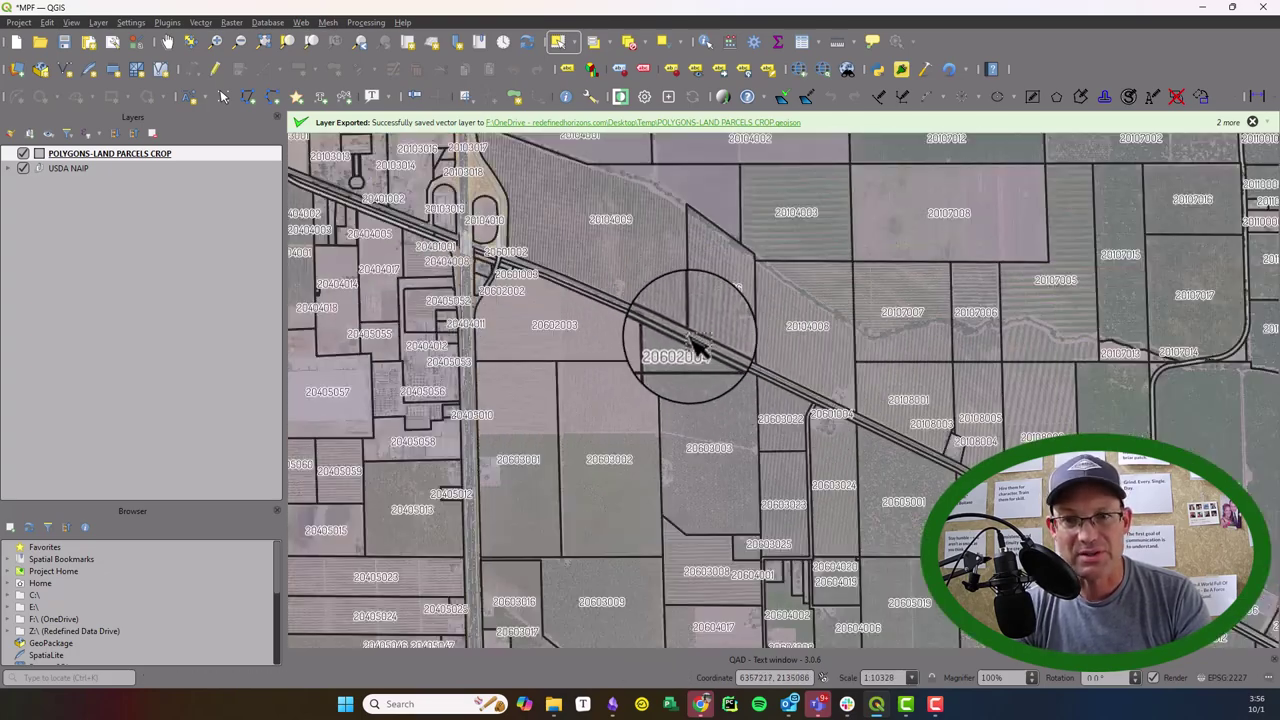
{"action": "scroll", "coordinate": [946, 443], "scroll_direction": "up", "scroll_amount": 1}
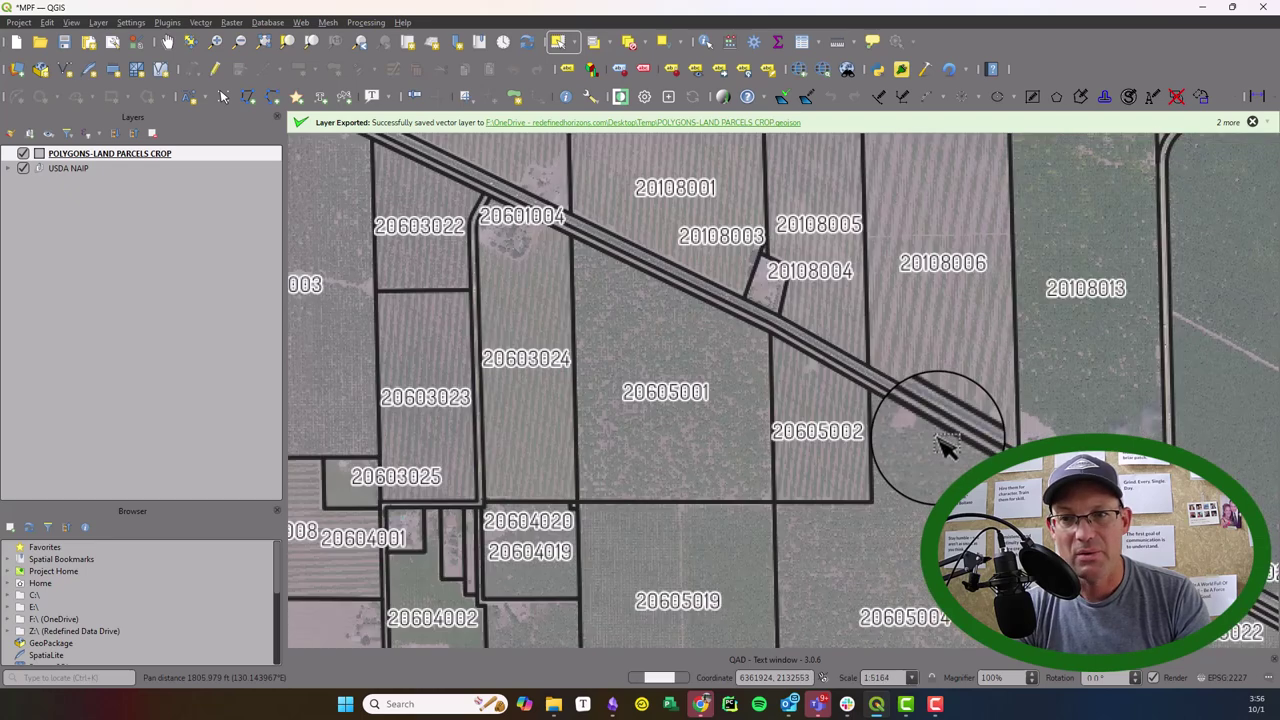
{"action": "left_click_drag", "start_coordinate": [634, 251], "coordinate": [543, 343]}
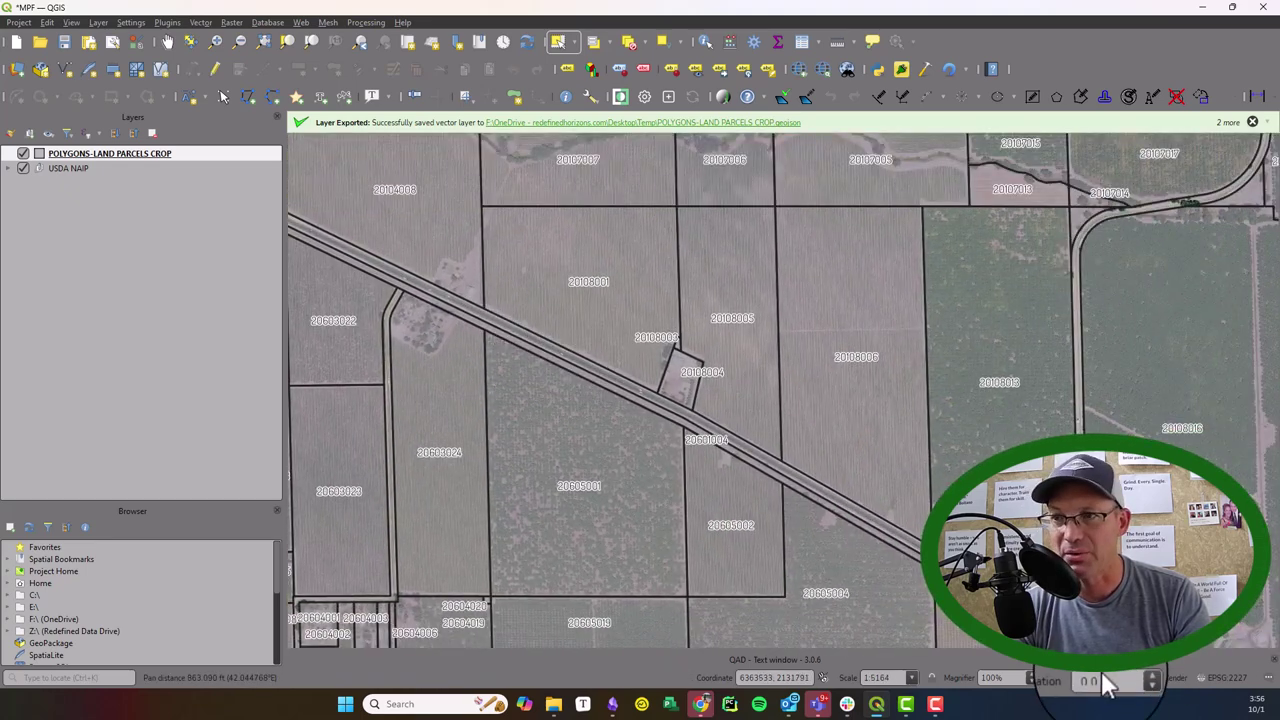
{"action": "left_click_drag", "start_coordinate": [523, 437], "coordinate": [703, 503]}
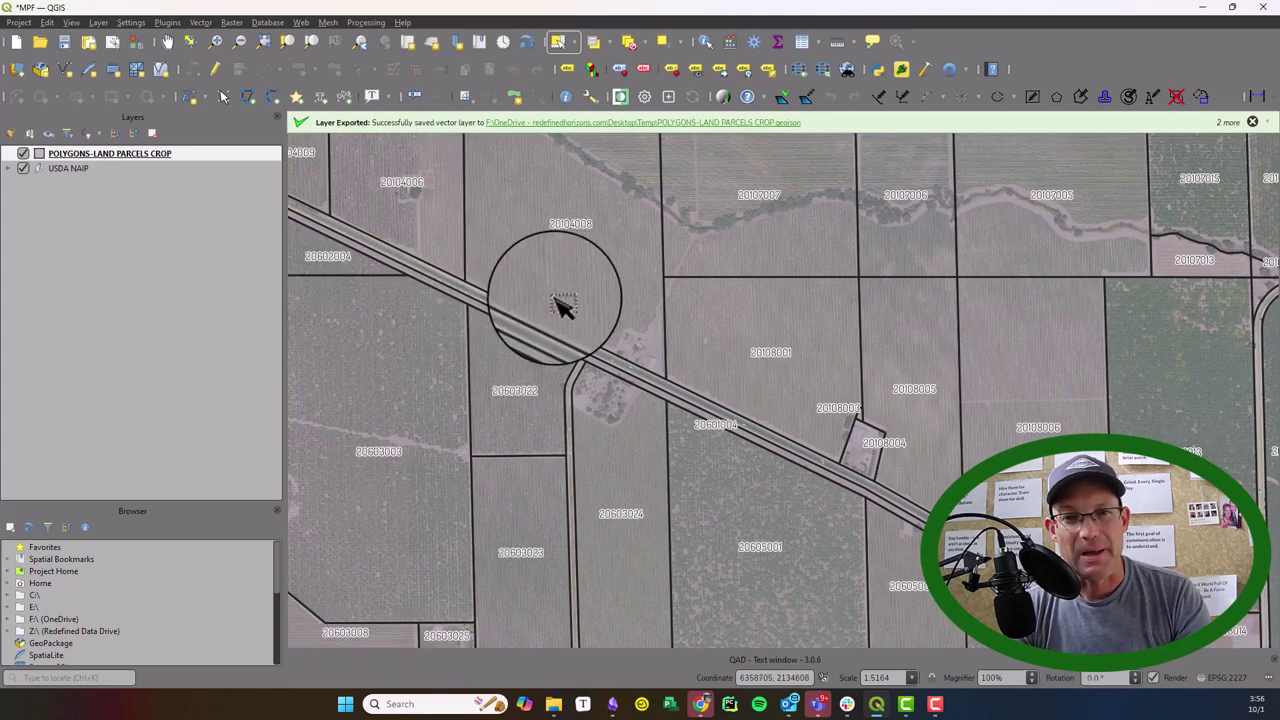
{"action": "left_click_drag", "start_coordinate": [565, 308], "coordinate": [479, 288]}
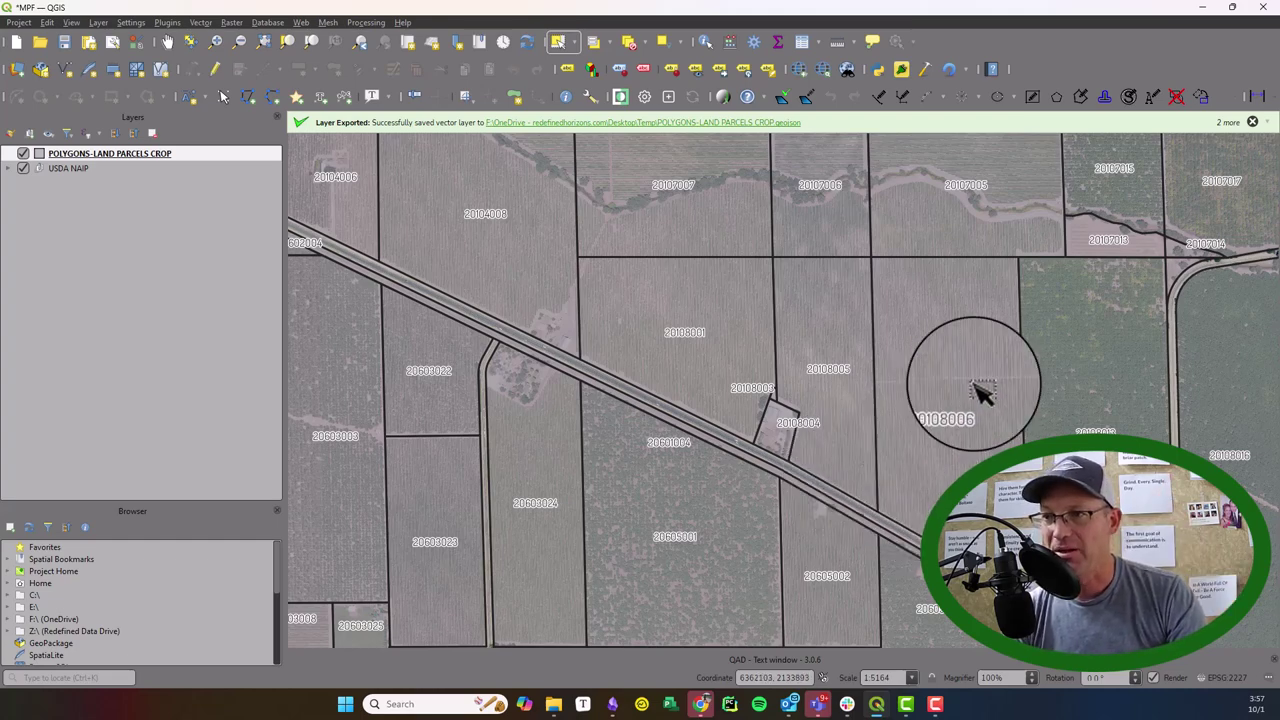
{"action": "left_click_drag", "start_coordinate": [980, 525], "coordinate": [760, 380]}
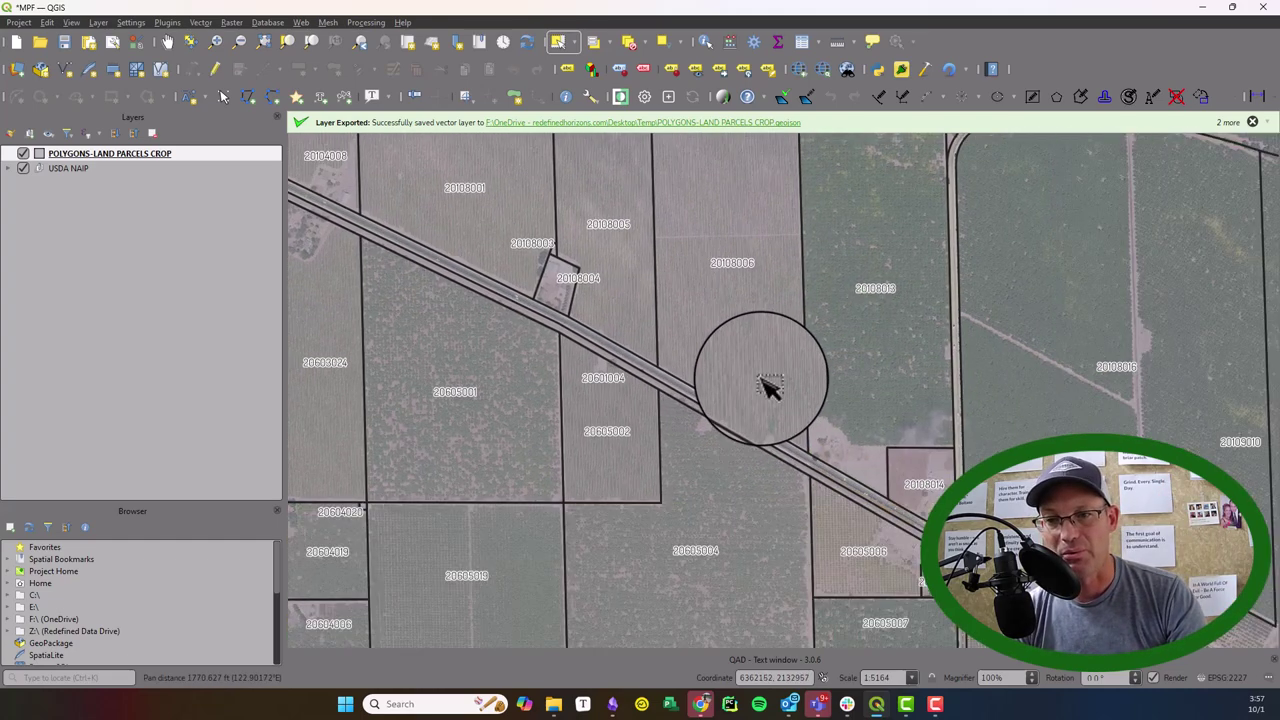
{"action": "left_click_drag", "start_coordinate": [687, 336], "coordinate": [755, 388]}
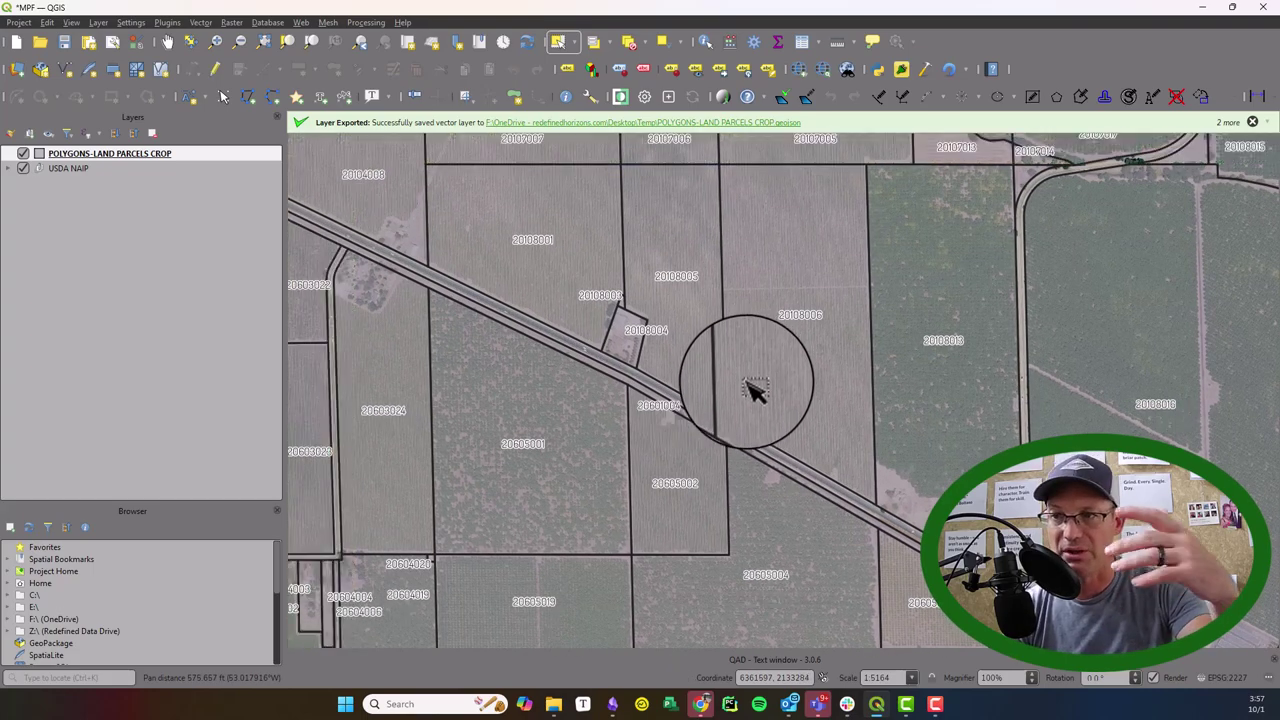